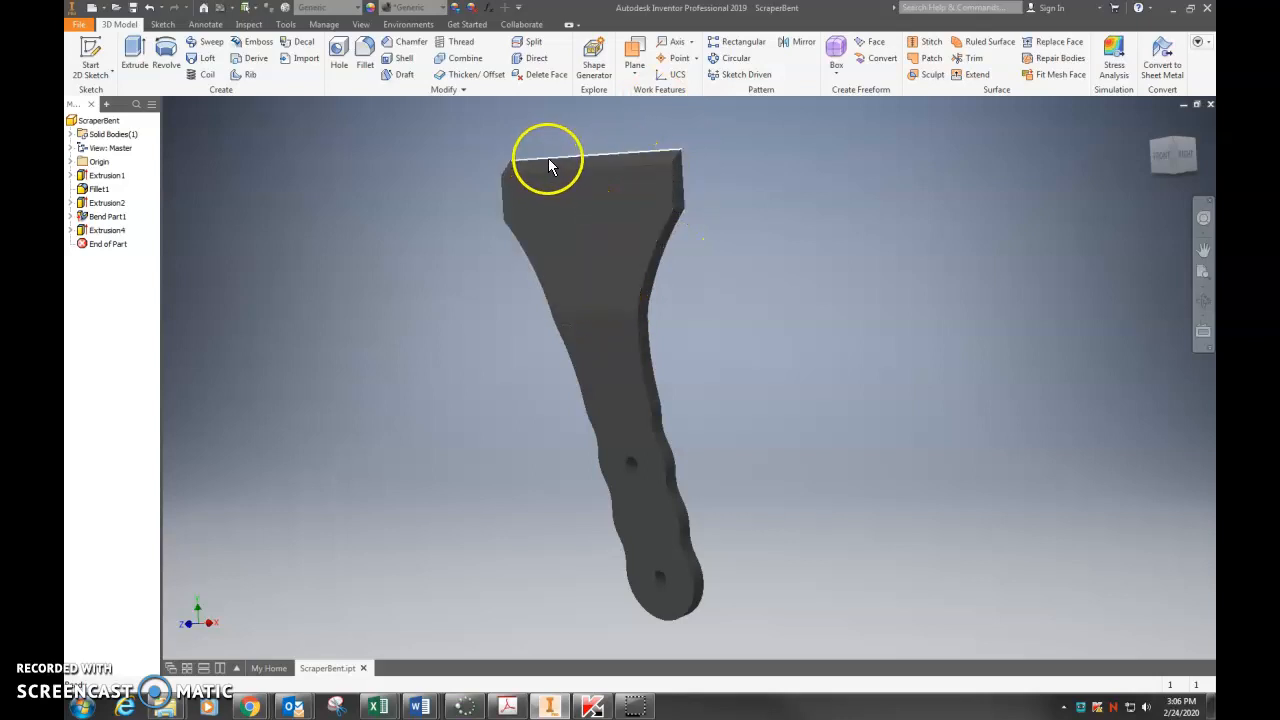
Assign the Polycarbonate, Clear material to the scraper part
left_click(419, 10)
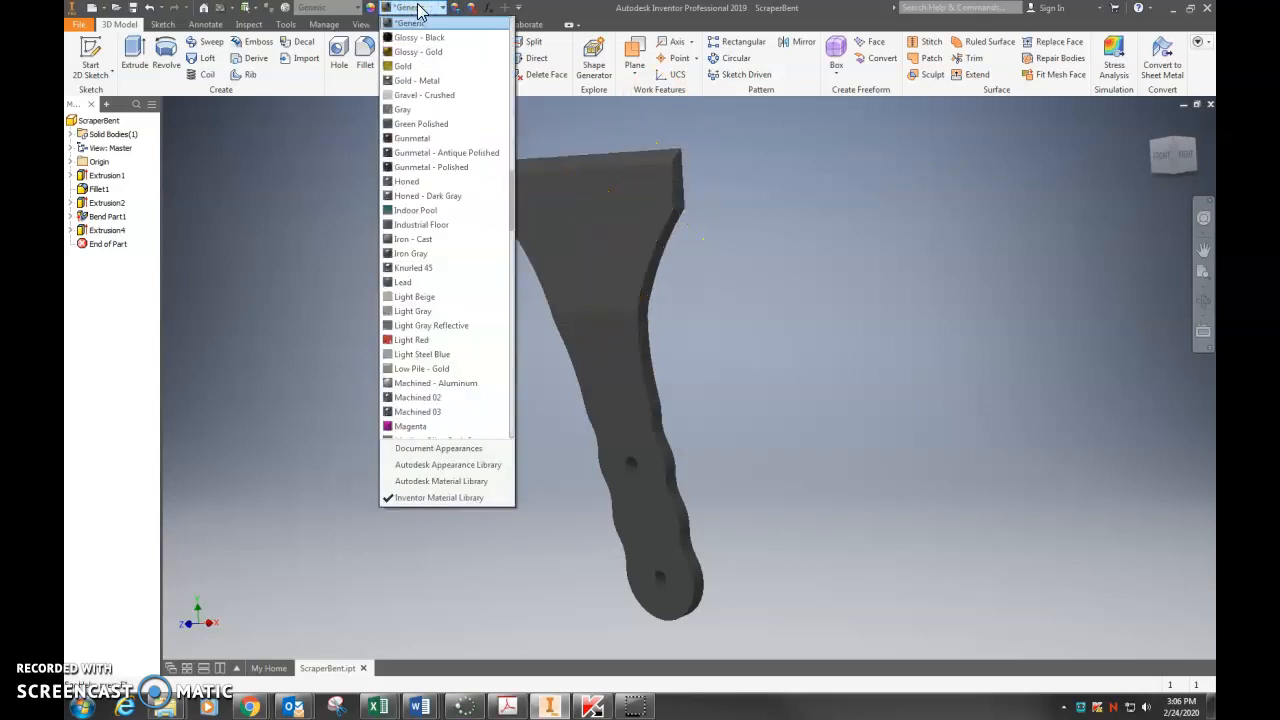
left_click(340, 10)
left_click(340, 10)
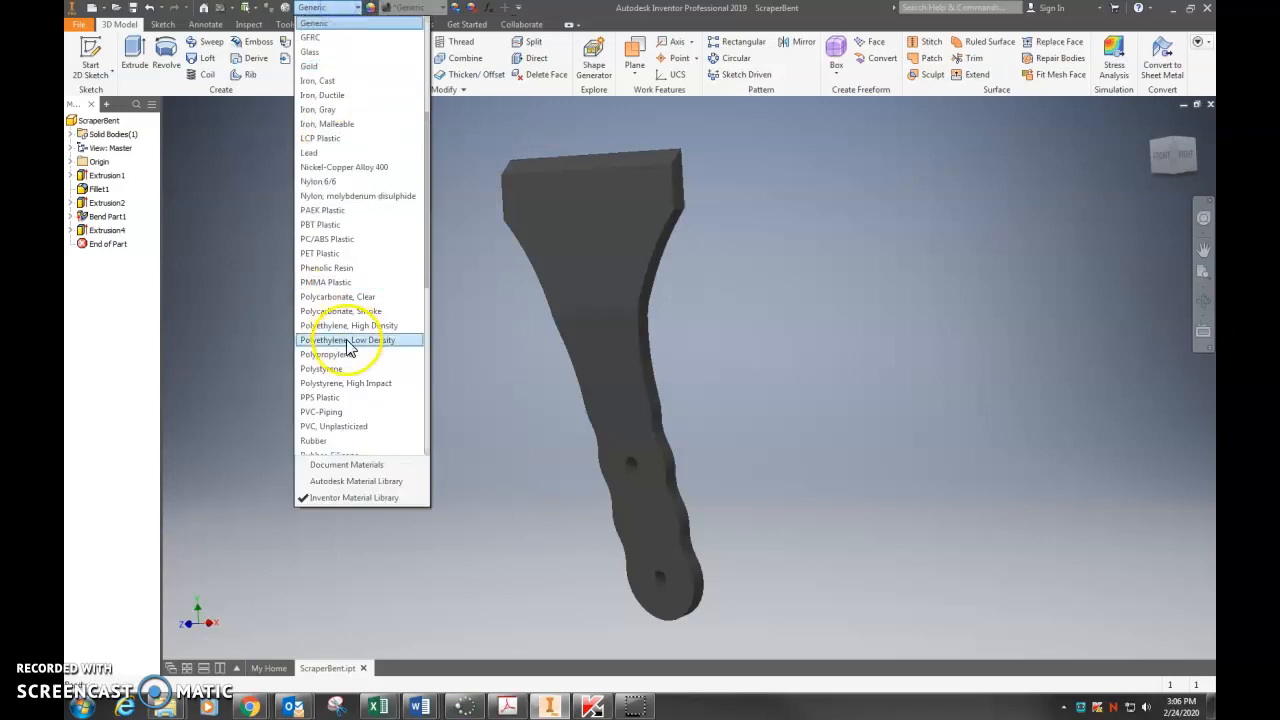
left_click(340, 296)
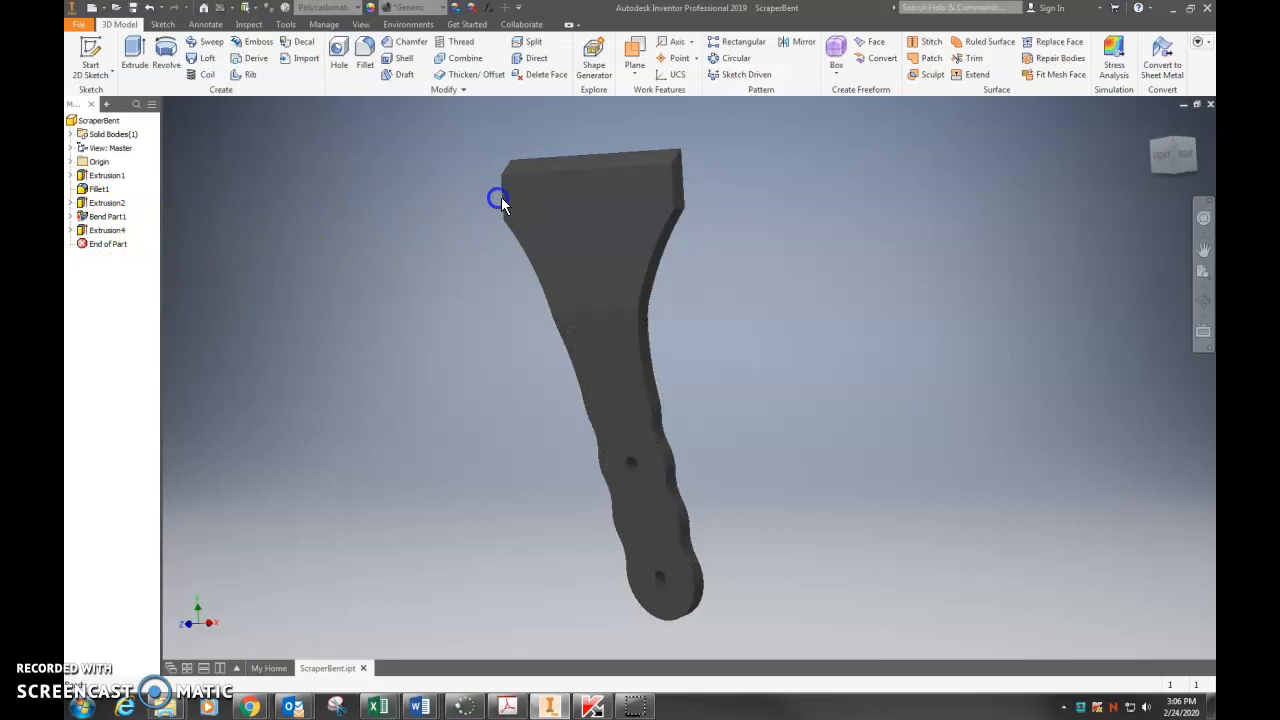
Apply the Polycarbonate - Clear appearance to the whole scraper part
left_click(92, 120)
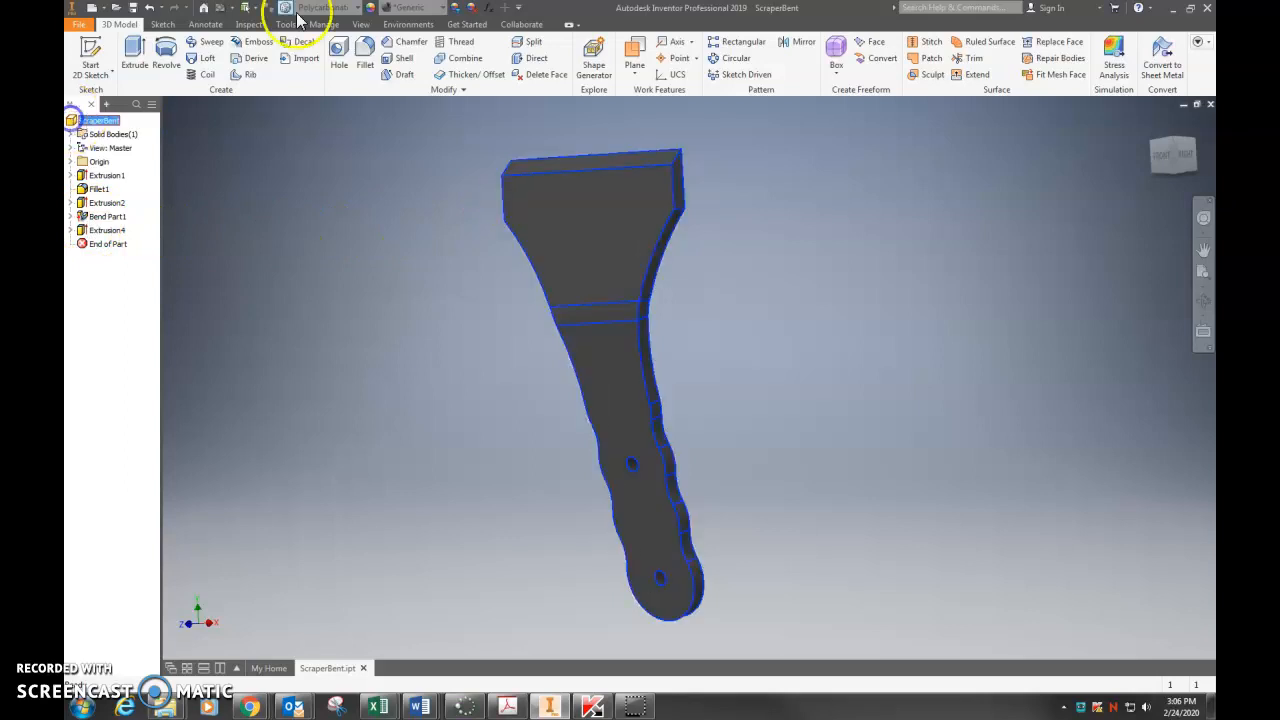
left_click(410, 8)
scroll(422, 300, "down", 10)
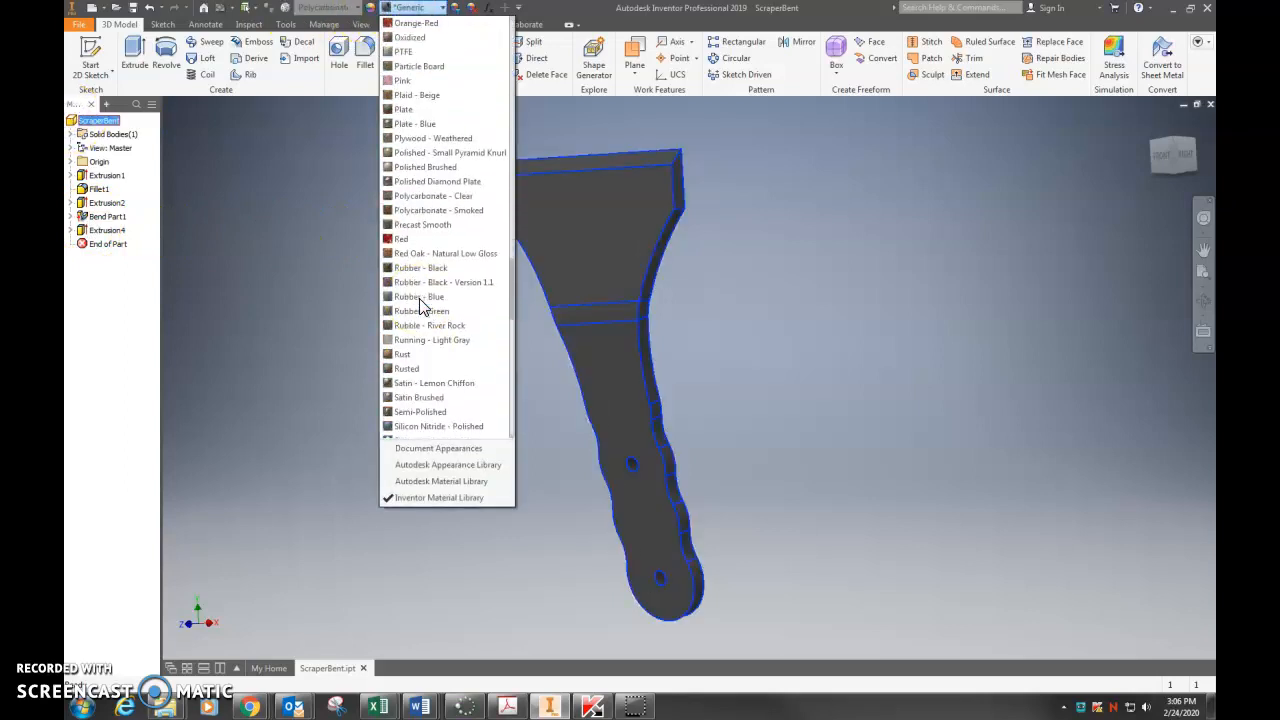
left_click(452, 196)
left_click(408, 343)
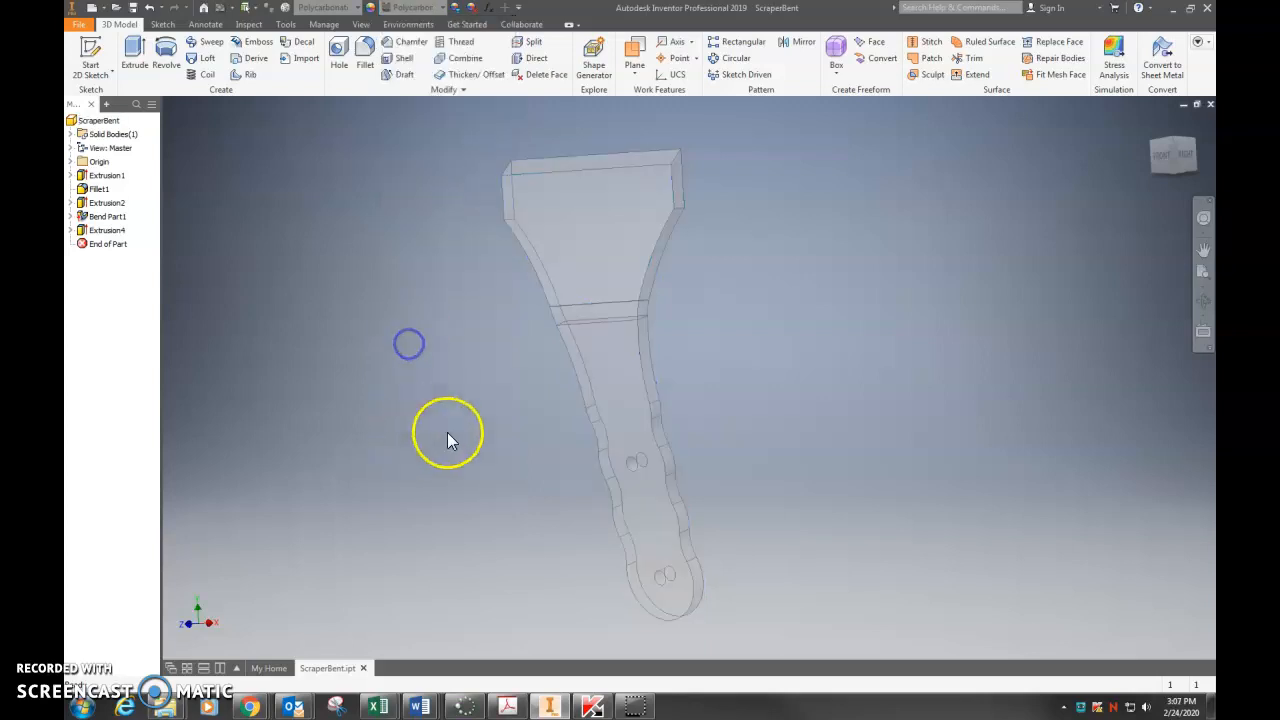
middle_click_drag(447, 432, 534, 380, "shift")
middle_click_drag(814, 428, 851, 373)
middle_click_drag(593, 436, 413, 420, "shift")
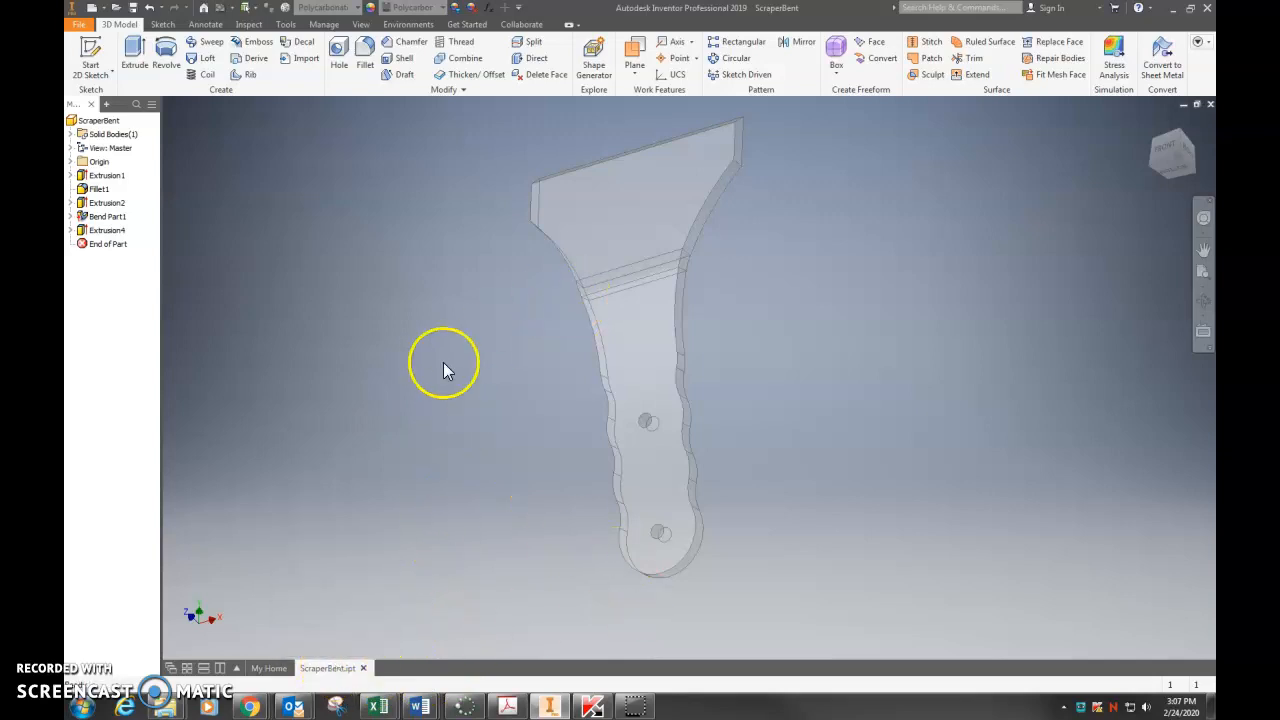
Create a new assembly from the Standard.iam template
left_click(90, 10)
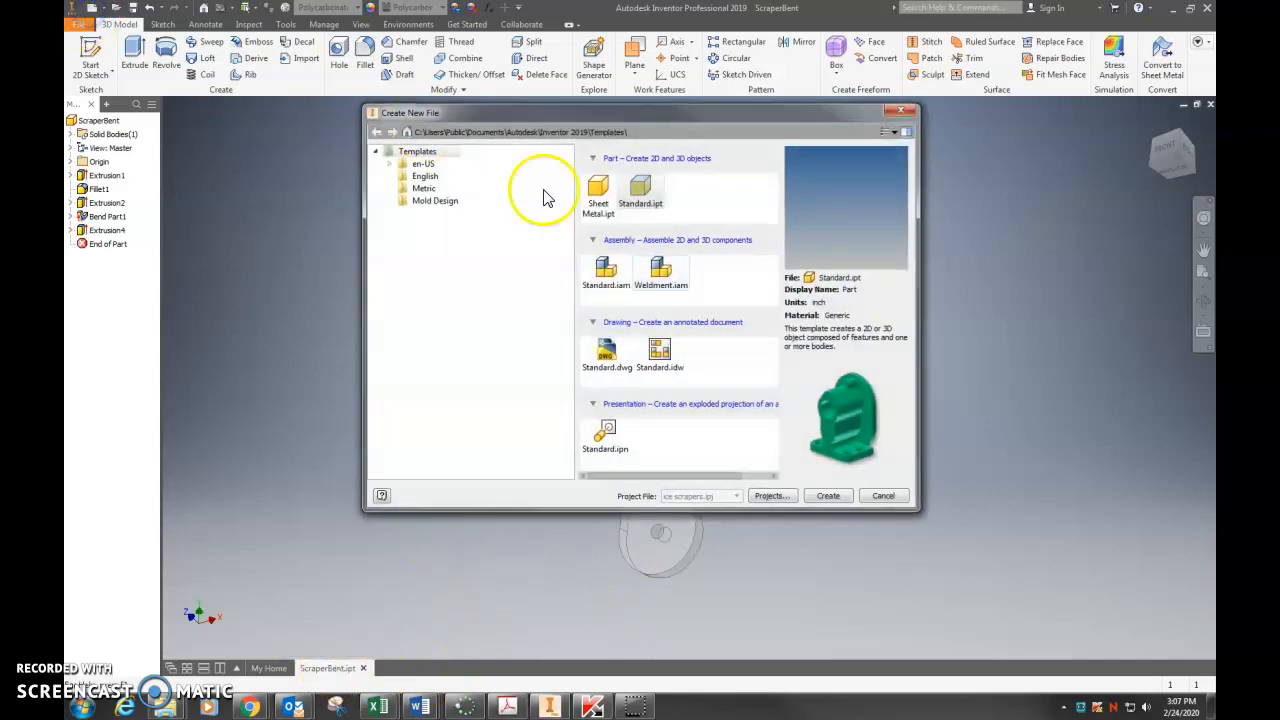
left_click(603, 272)
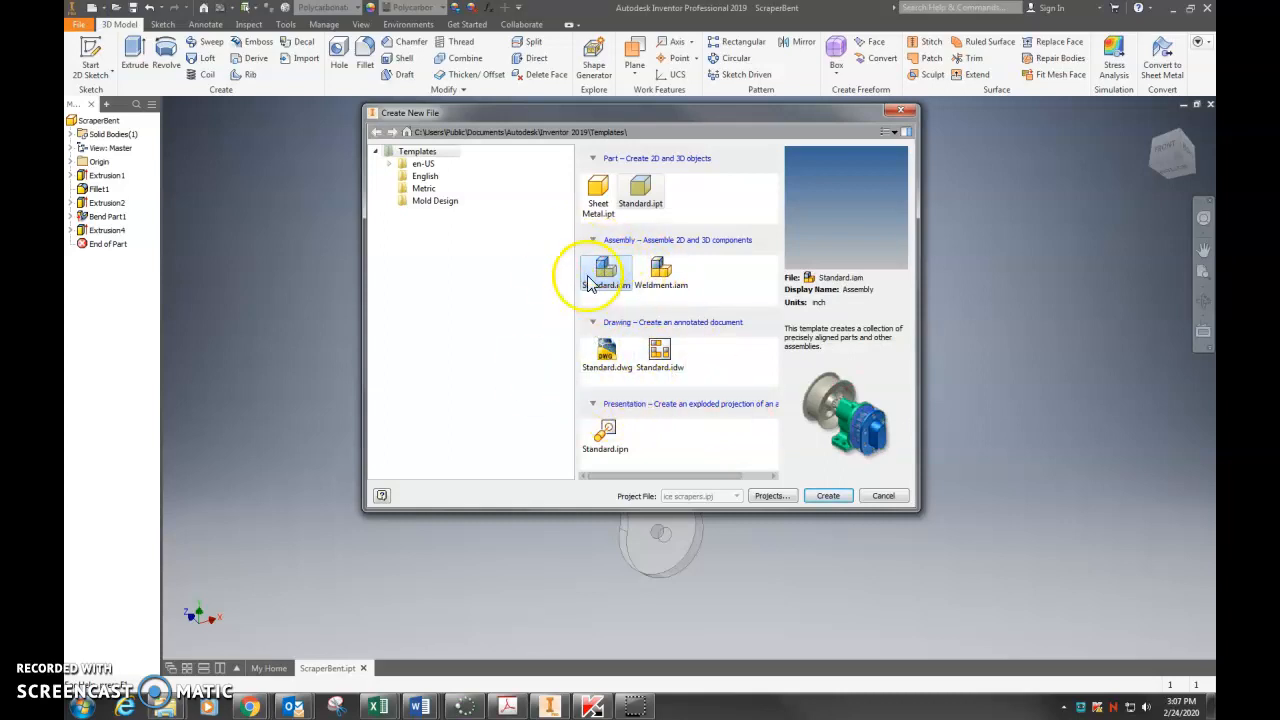
left_click(830, 497)
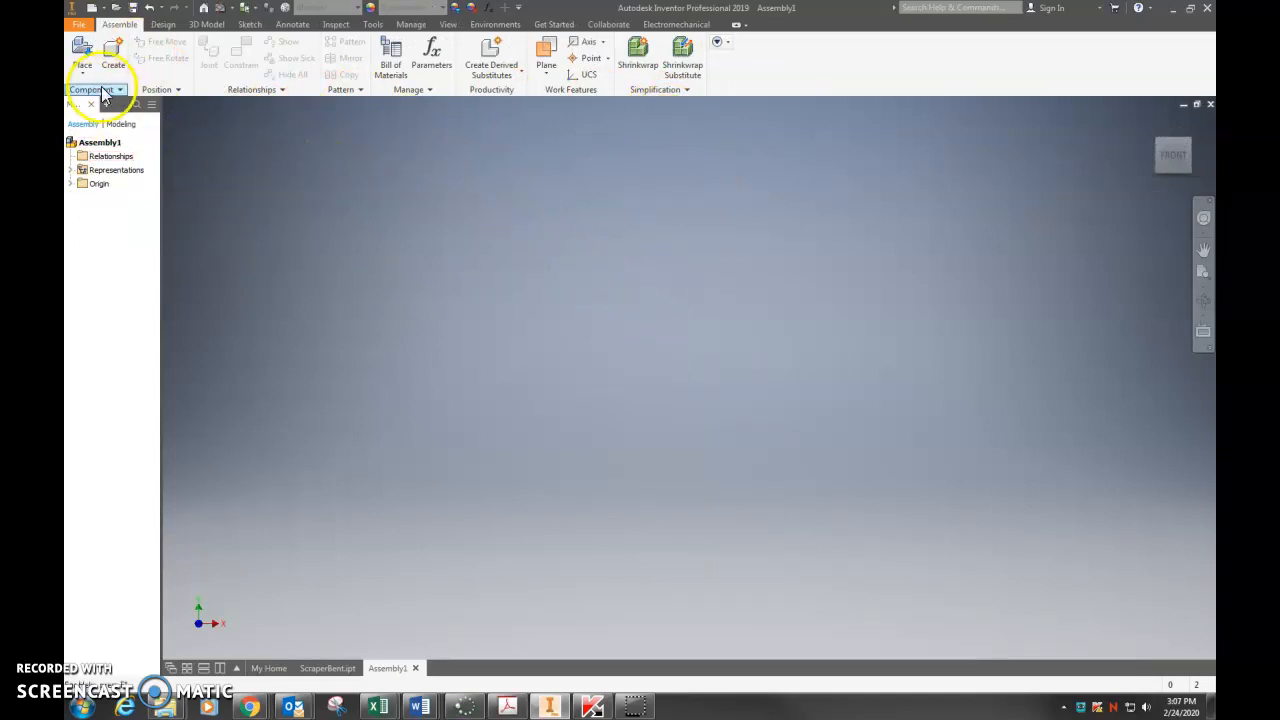
Place one instance of the ScraperBent part in the assembly
left_click(82, 52)
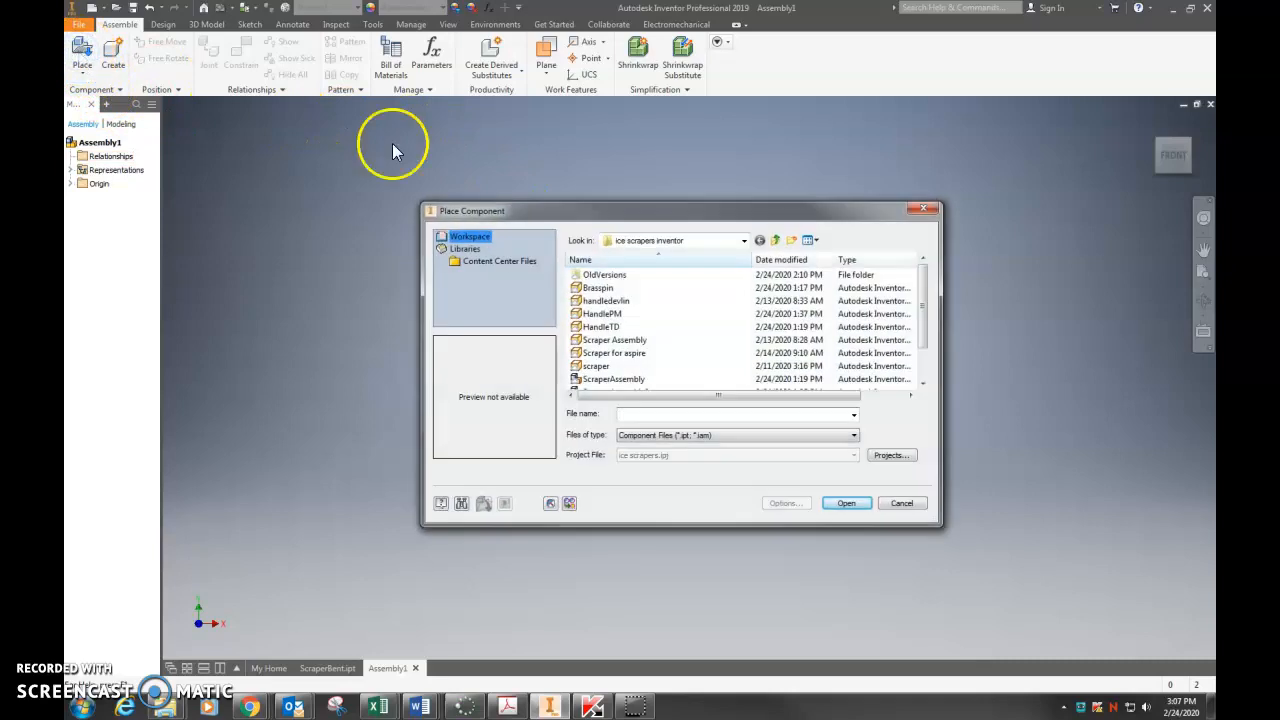
left_click(640, 353)
scroll(612, 378, "down", 1)
left_click(604, 366)
left_click(460, 385)
left_click(831, 503)
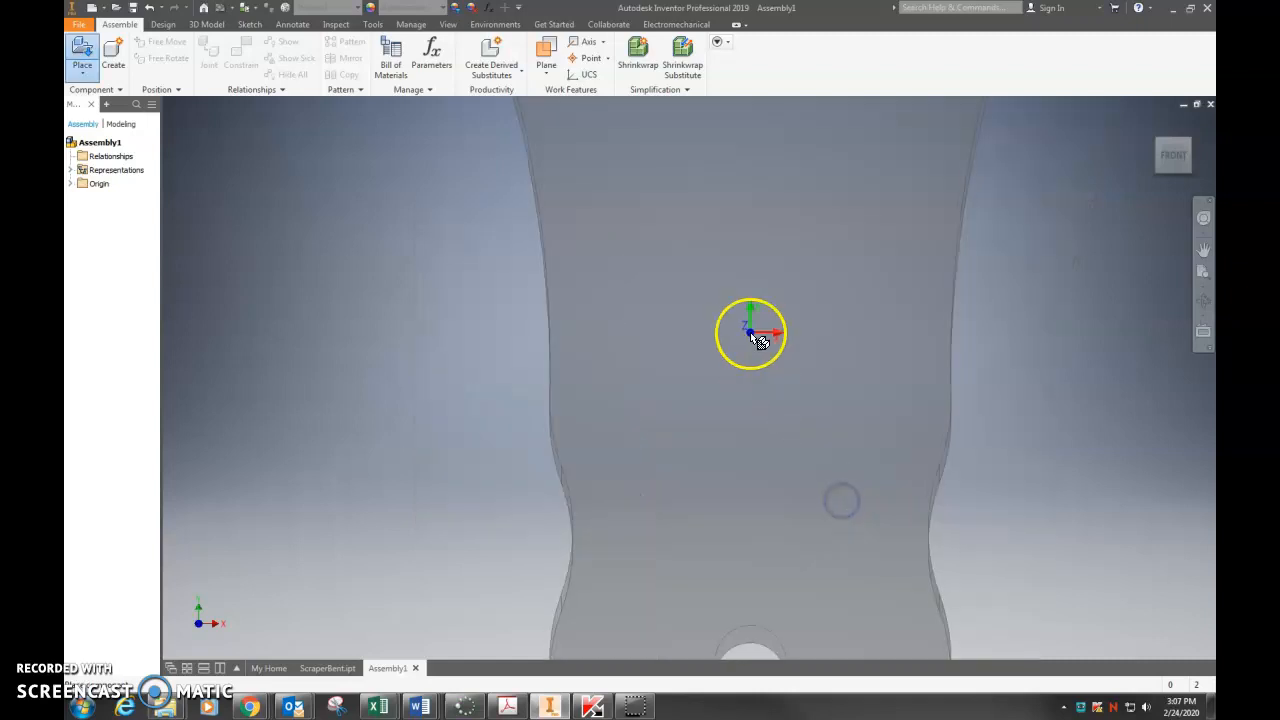
left_click(551, 378)
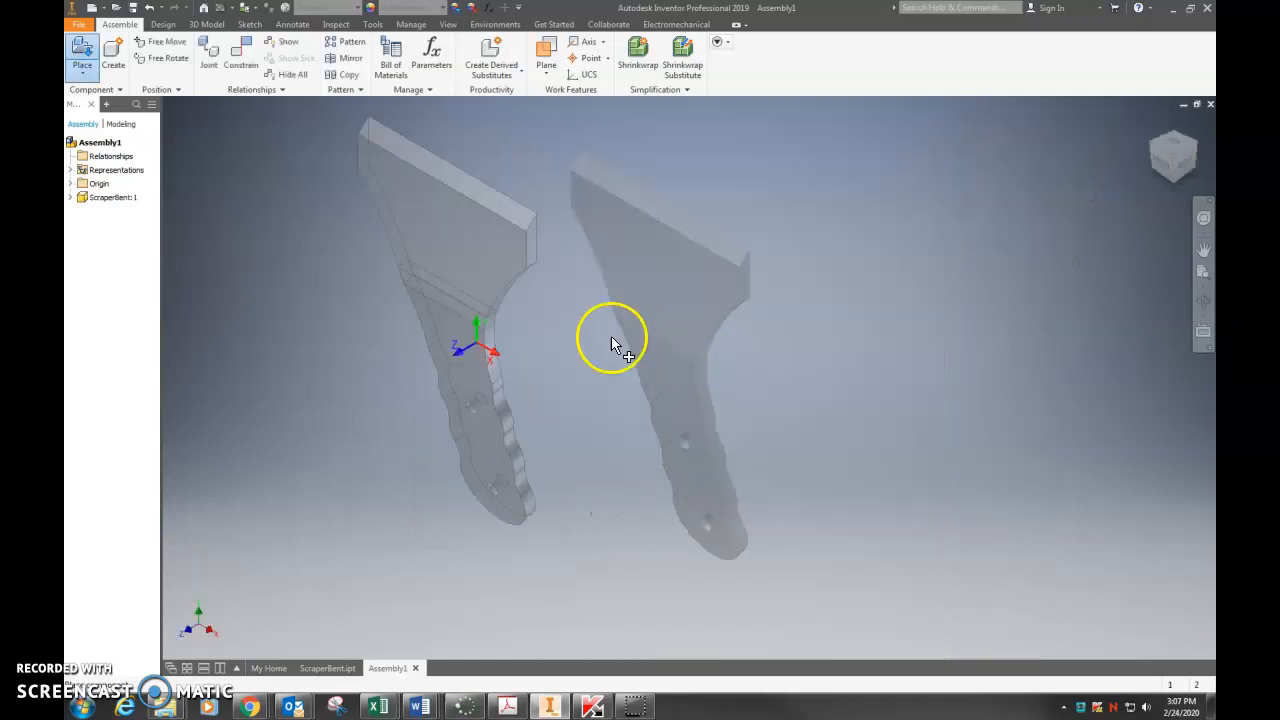
key("Escape")
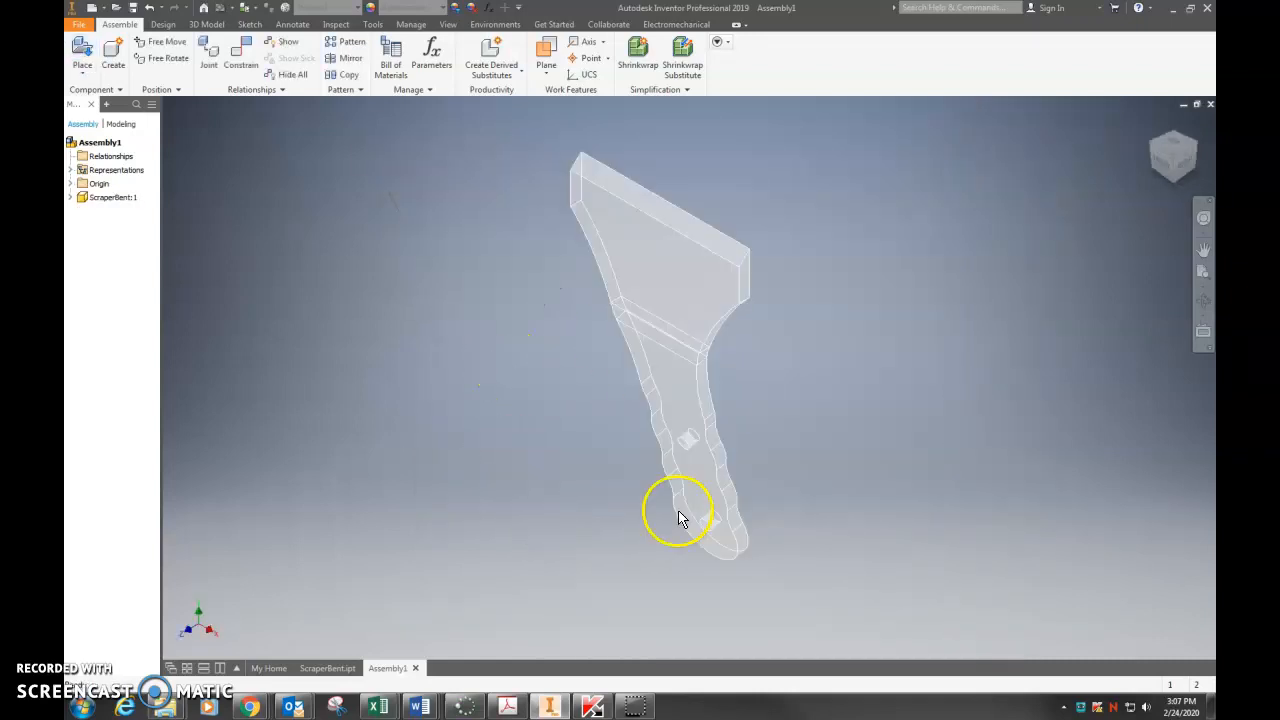
Ground the scraper component in the assembly
middle_click_drag(839, 422, 895, 363, "shift")
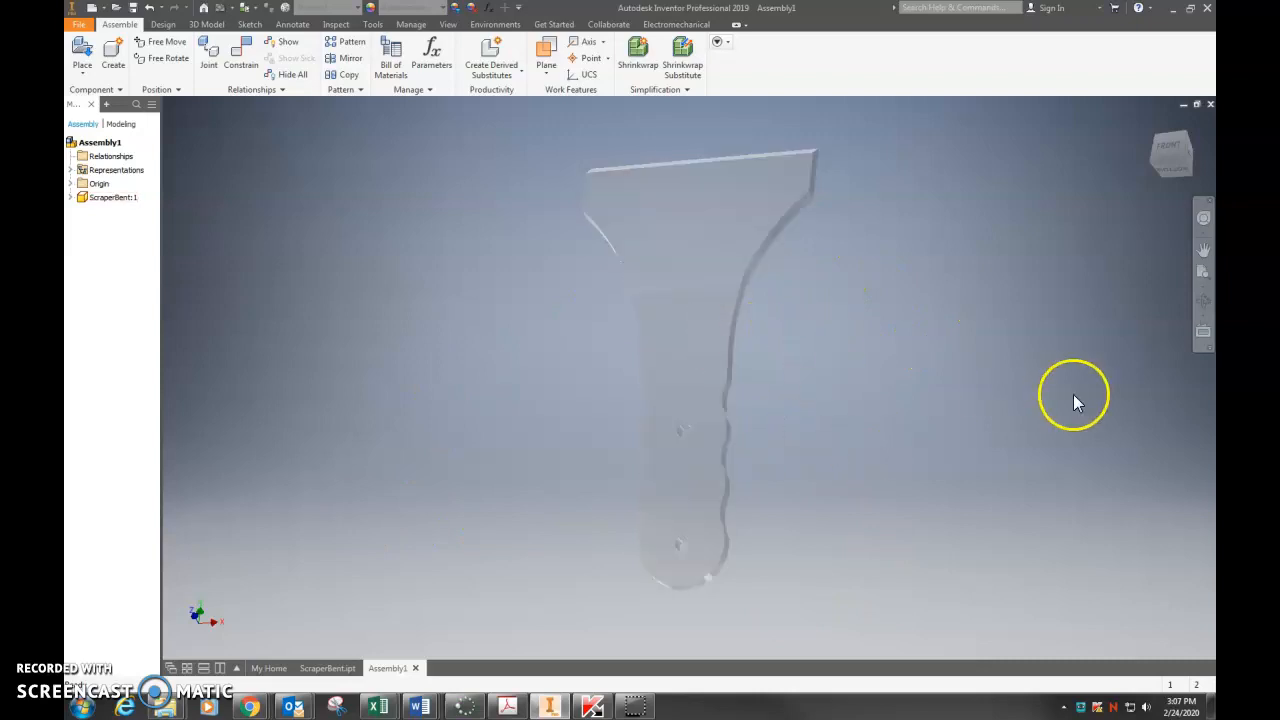
right_click(683, 345)
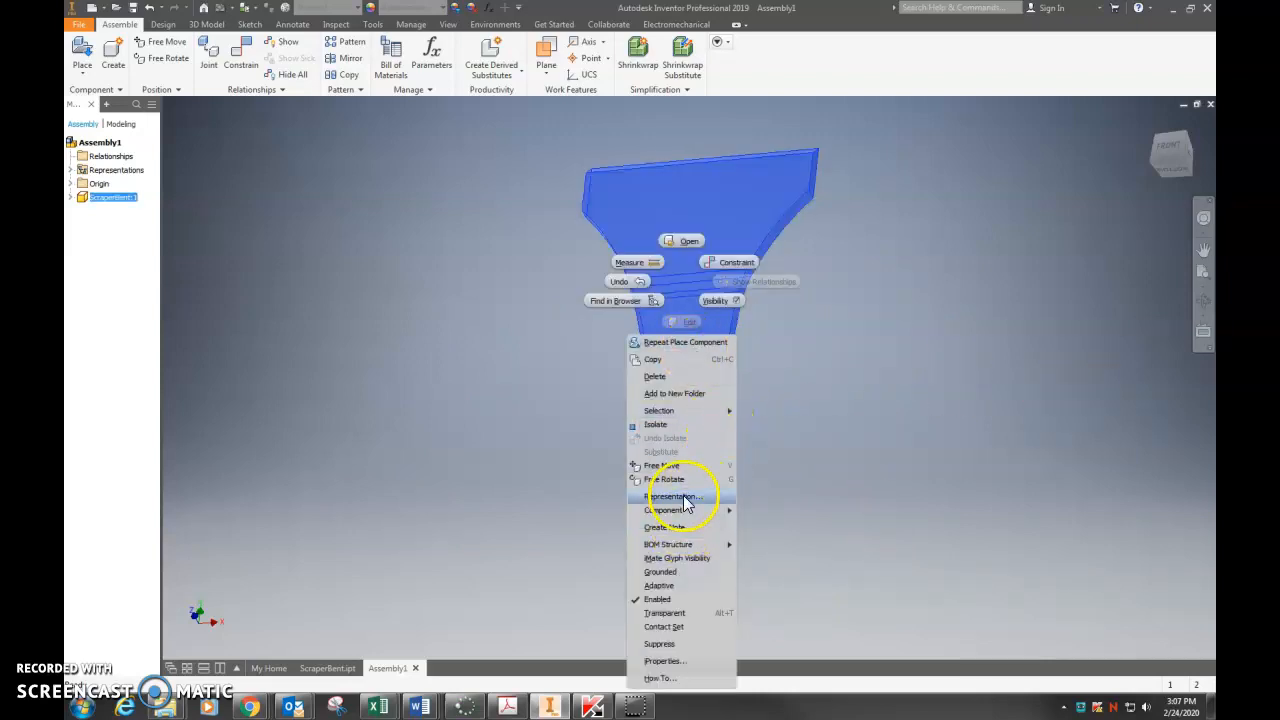
left_click(677, 577)
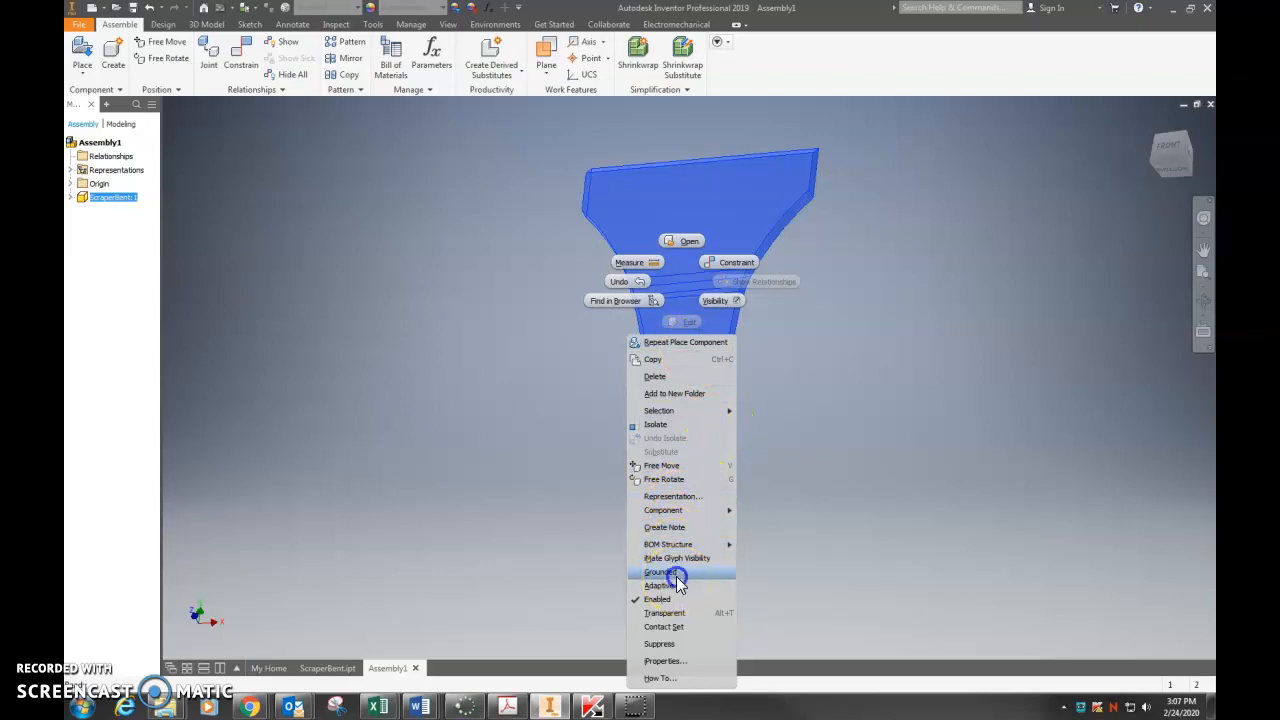
left_click(857, 477)
middle_click_drag(857, 477, 820, 483, "shift")
left_click(658, 347)
left_click(989, 387)
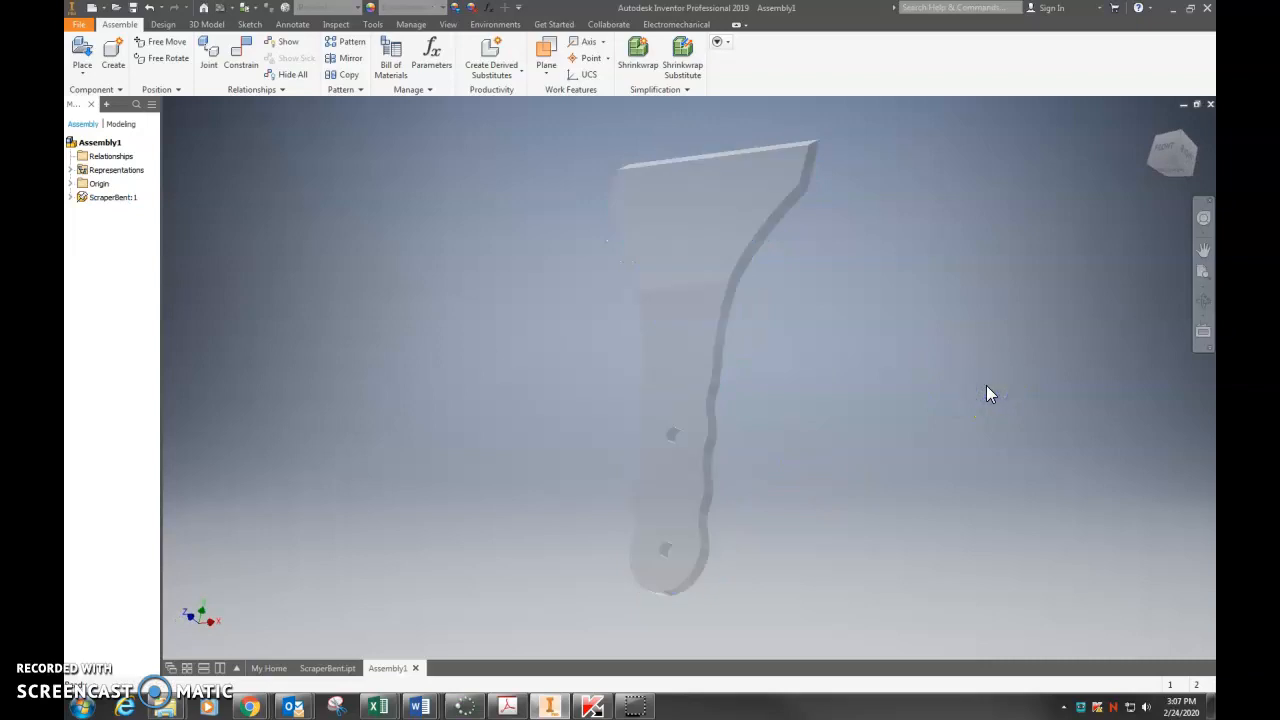
middle_click_drag(984, 386, 1037, 401, "shift")
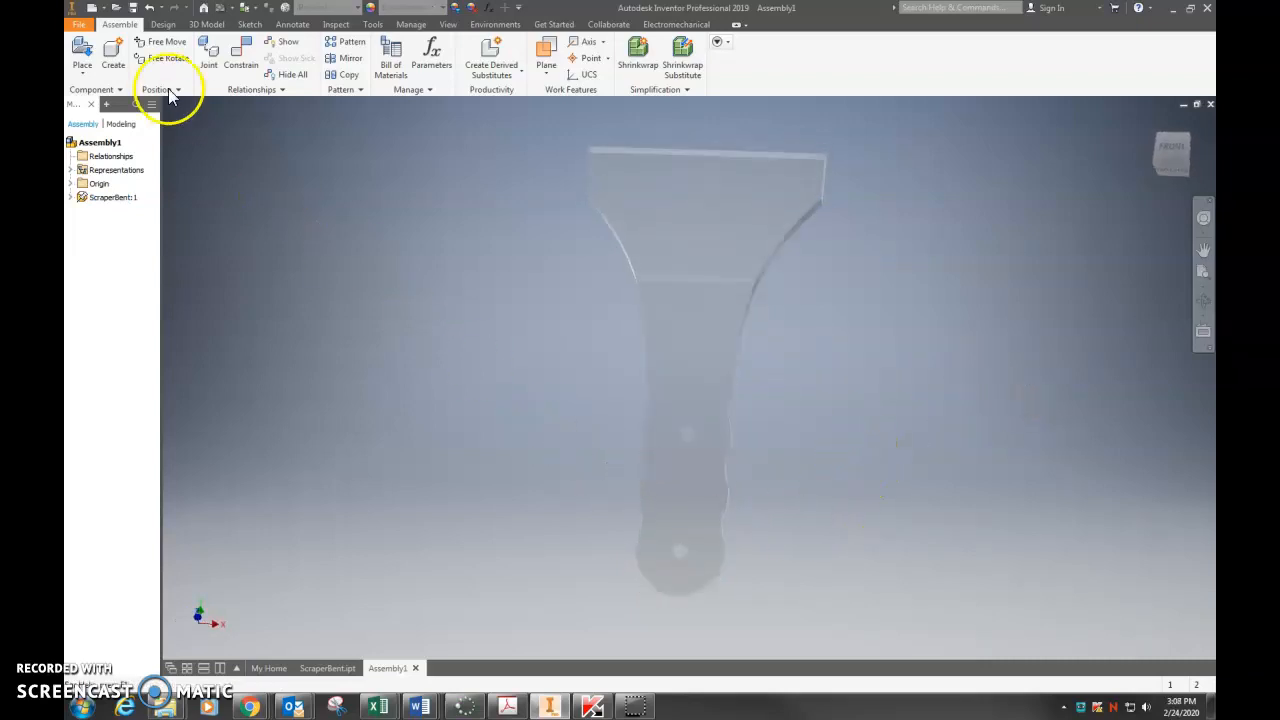
Create an in-place component named HandleDemo from the Standard.ipt template on the scraper's handle face
left_click(112, 58)
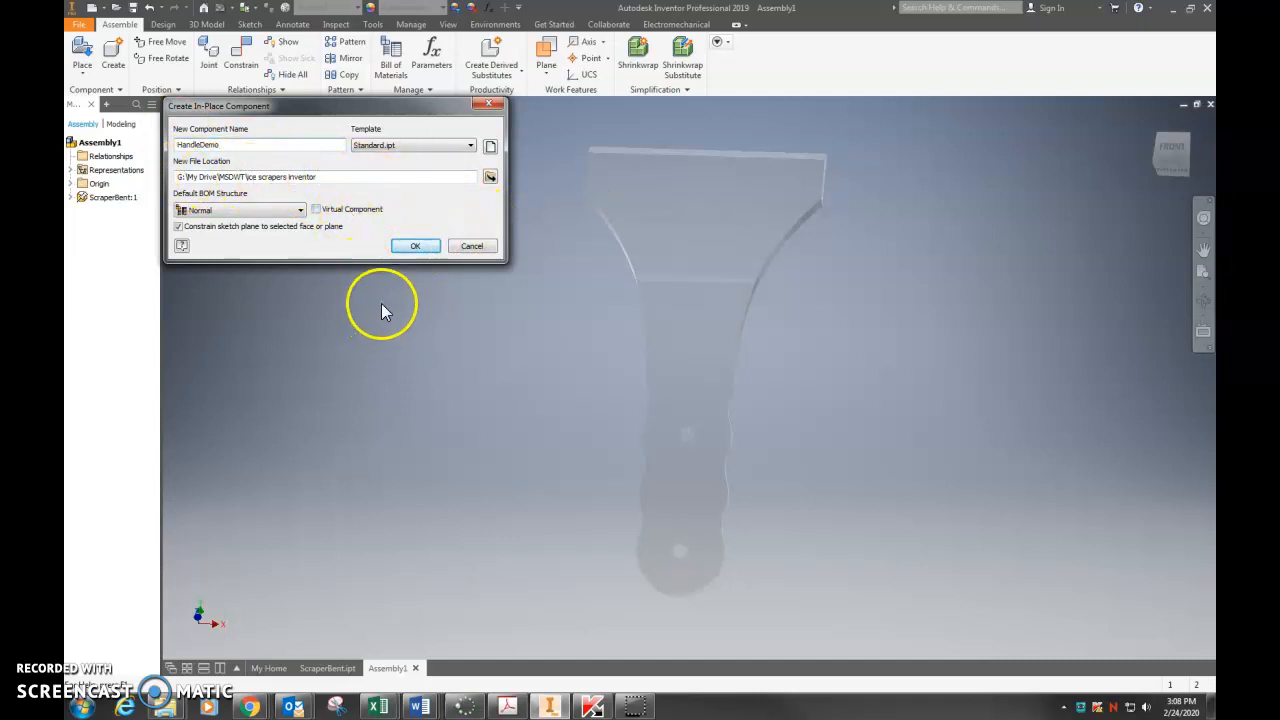
left_click(415, 244)
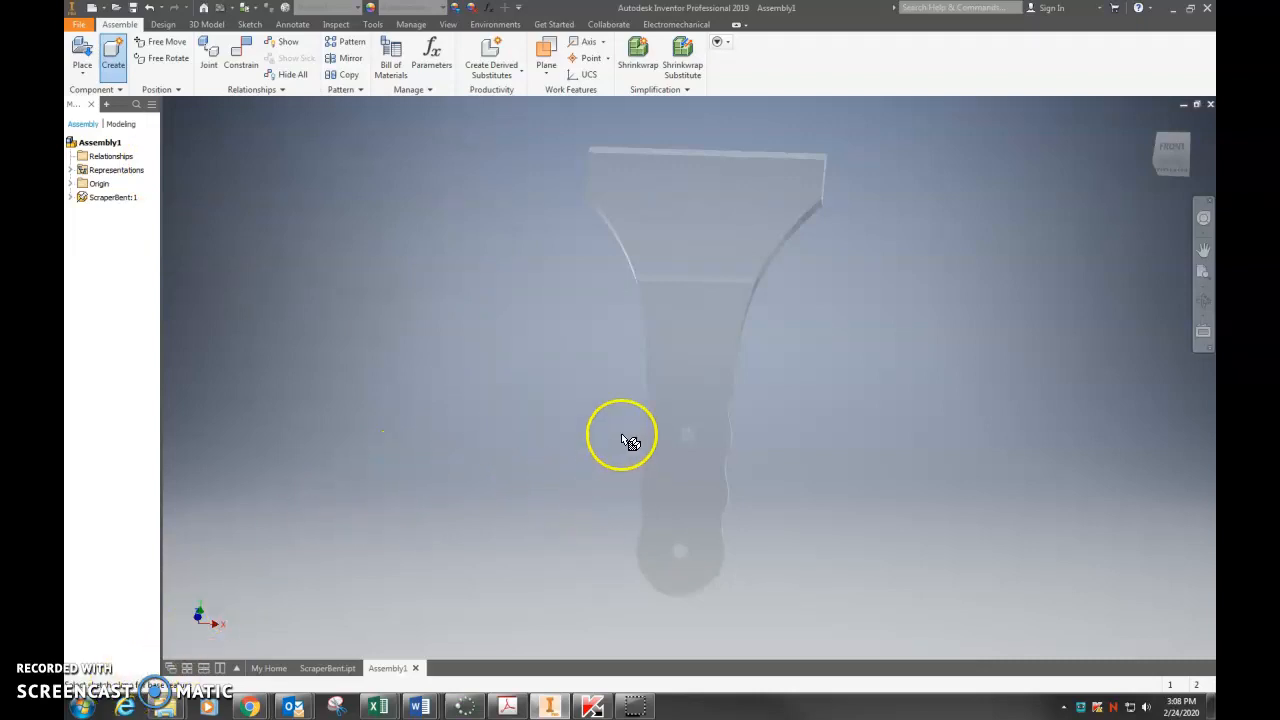
double_click(689, 483)
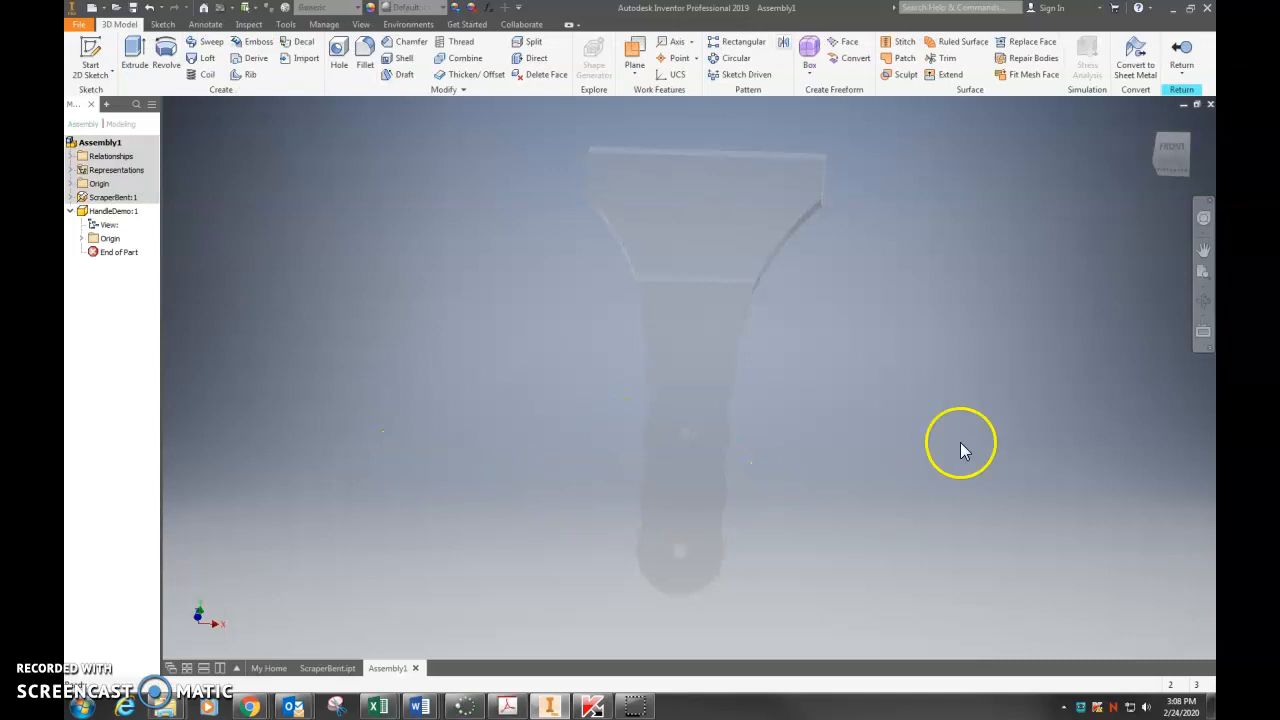
Start a 2D sketch for the new component on the flat handle face of the scraper
middle_click_drag(960, 450, 899, 400, "shift")
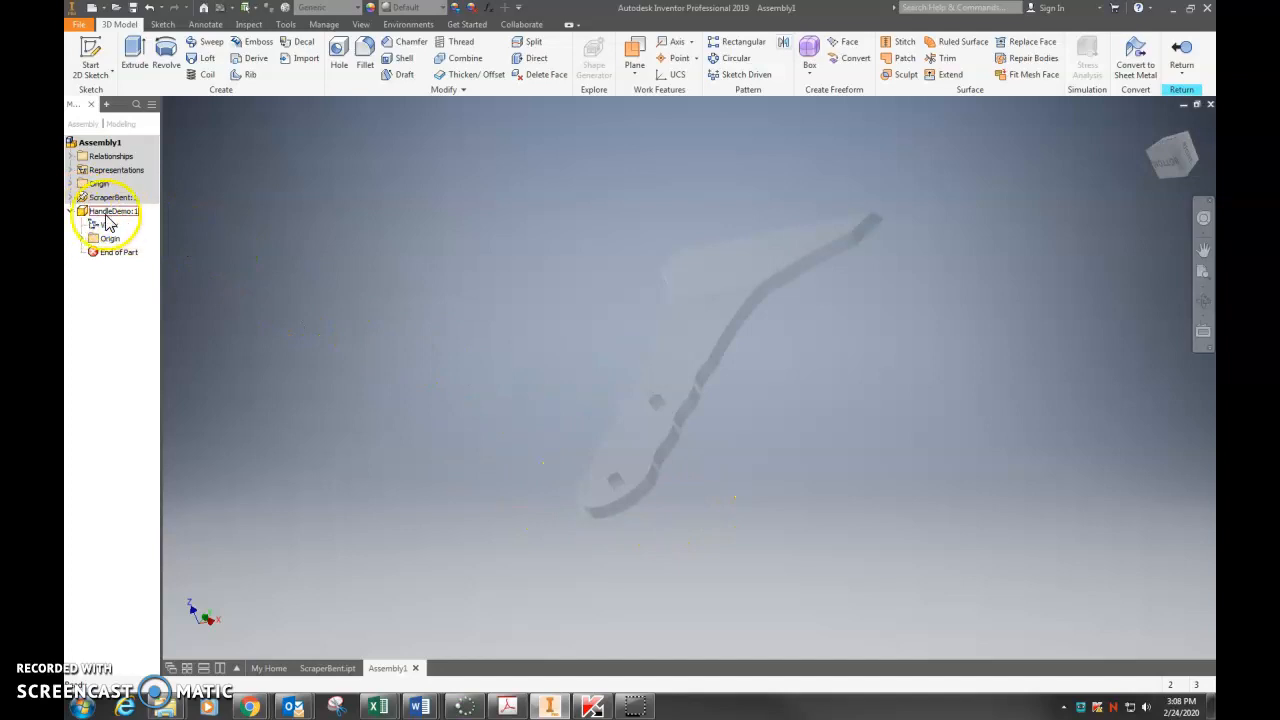
left_click(88, 47)
left_click(686, 494)
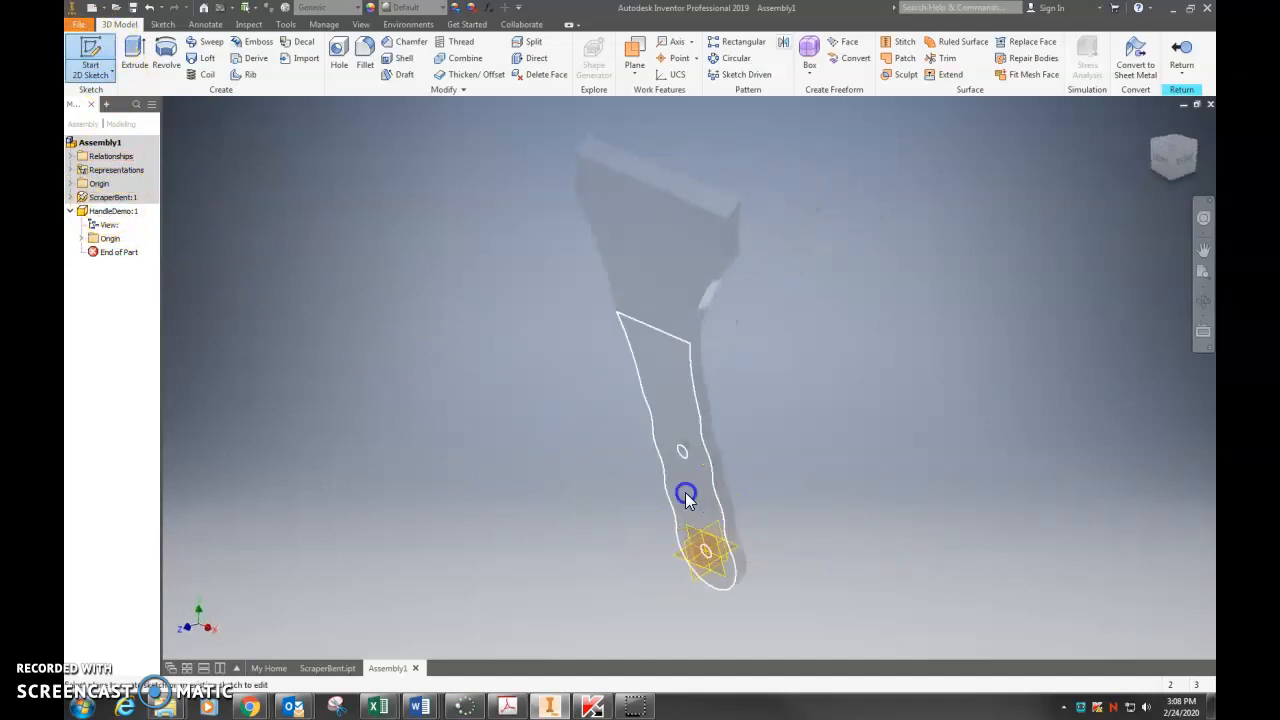
middle_click_drag(870, 397, 854, 551)
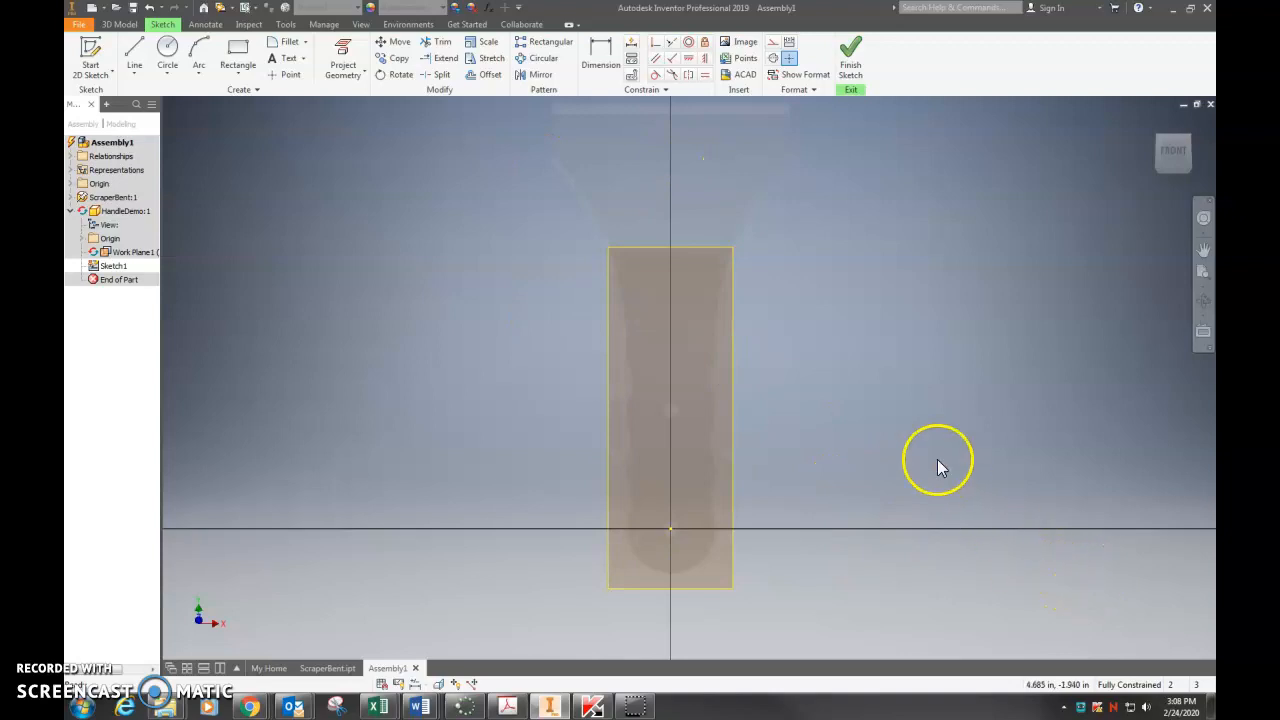
mouse_move(894, 391)
middle_mouse_down("shift")
mouse_move(923, 369)
mouse_move(917, 318)
middle_mouse_up("shift")
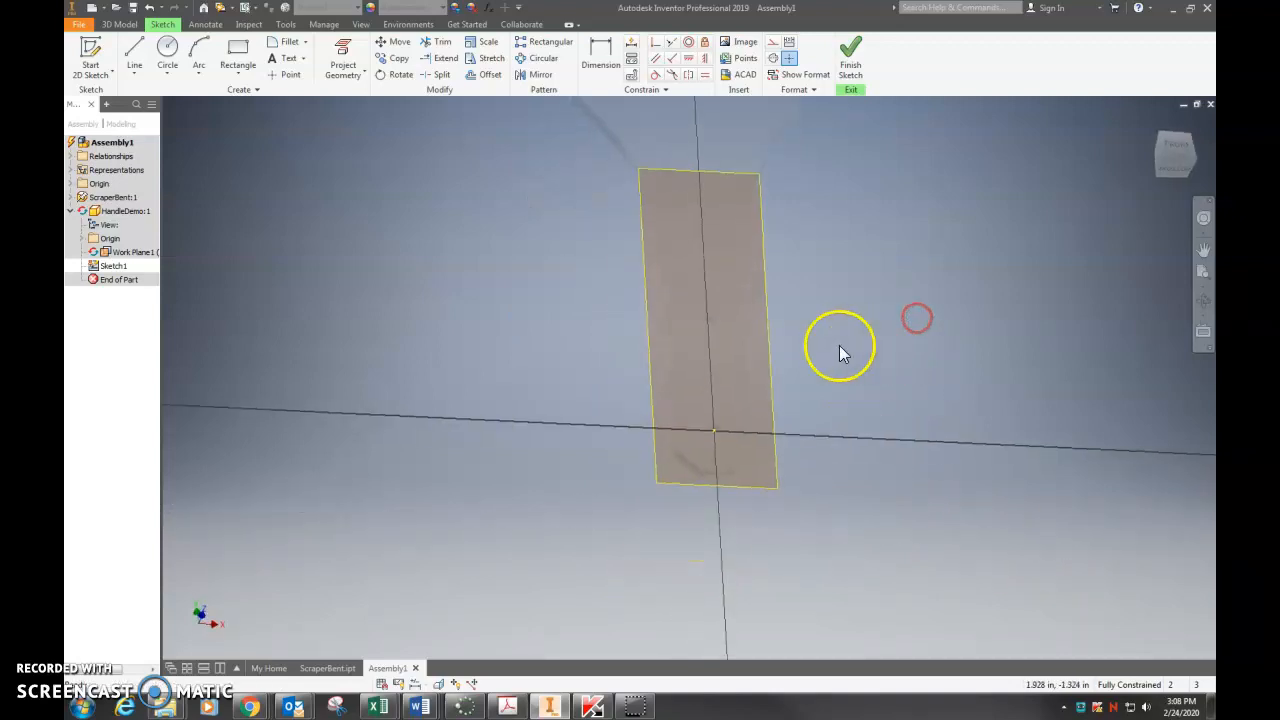
Project the scraper's handle face, with its wavy outline and two holes, into the sketch
left_click(338, 48)
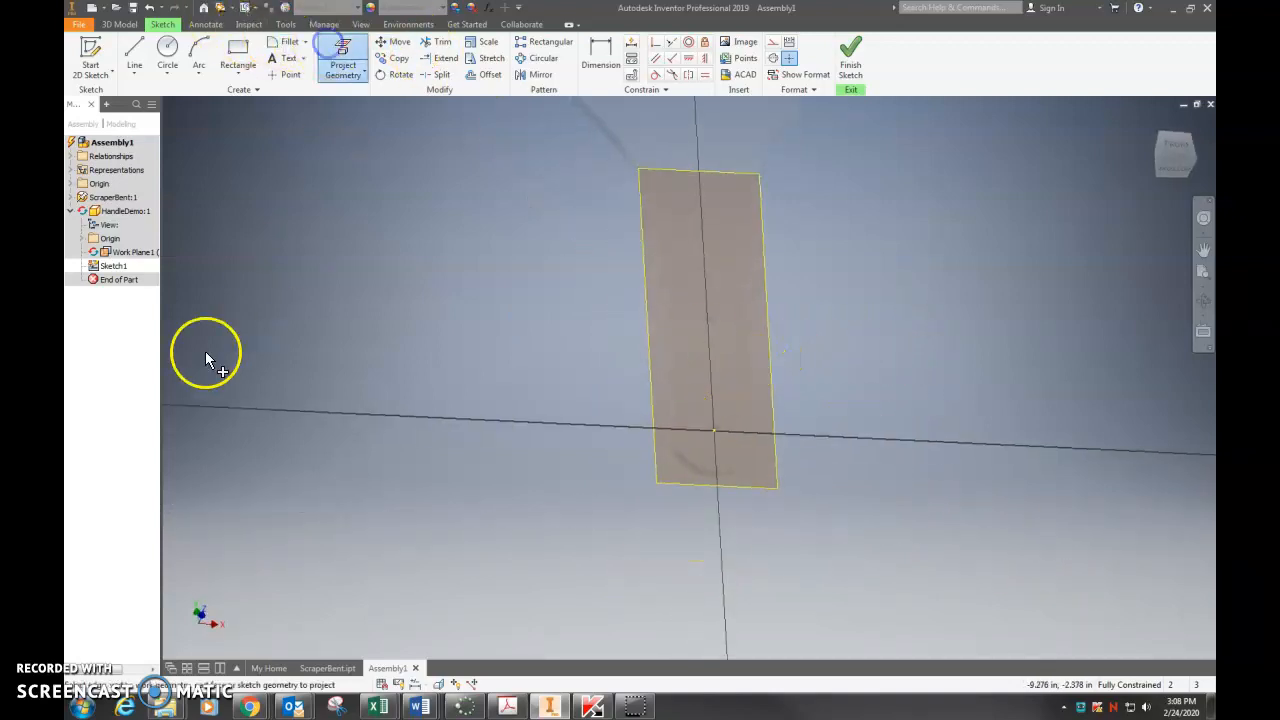
left_click(725, 386)
left_click(722, 378)
middle_click_drag(860, 427, 860, 435, "shift")
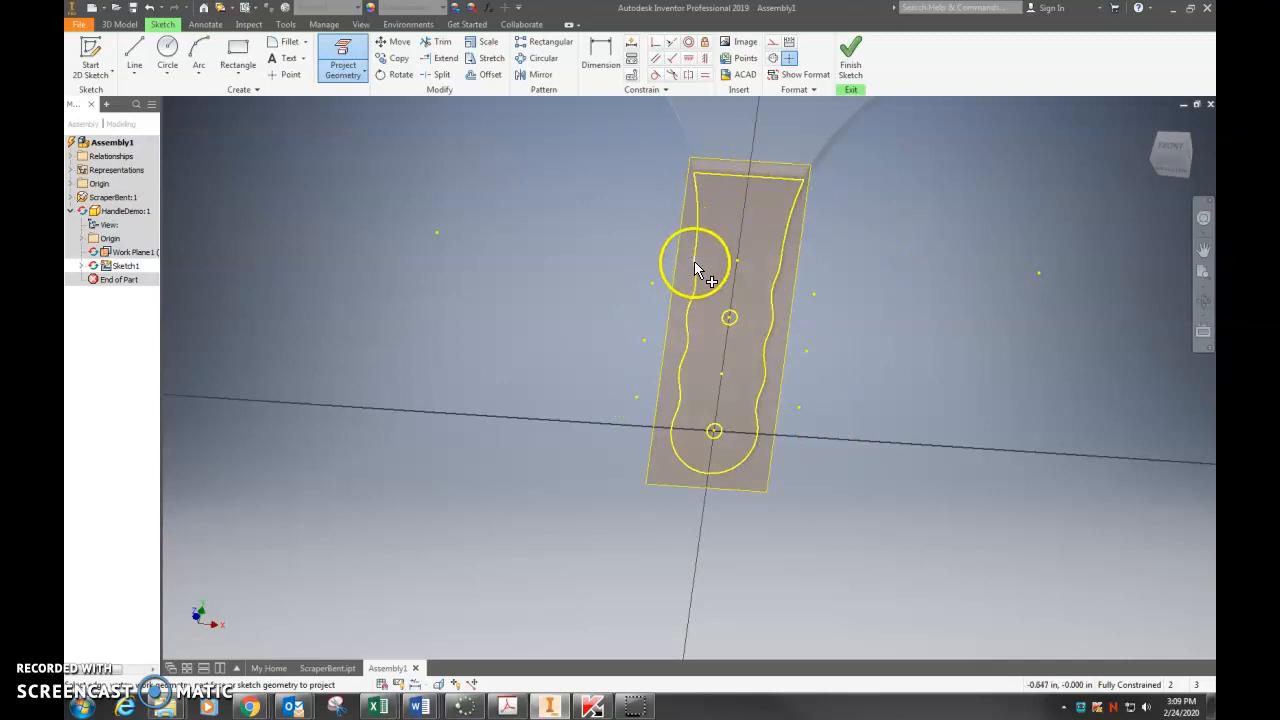
Draw a three-point arc of about 0.75 in radius across the handle outline above the upper hole and finish the sketch
left_click(198, 55)
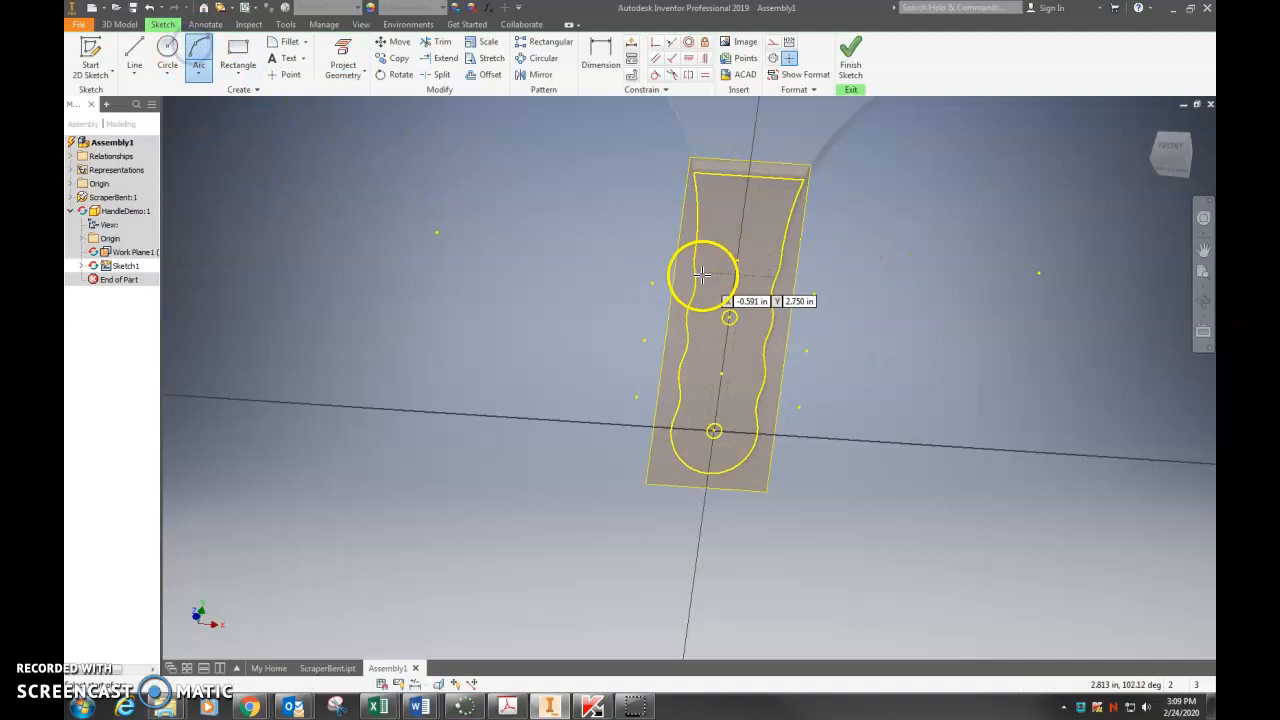
left_click(693, 259)
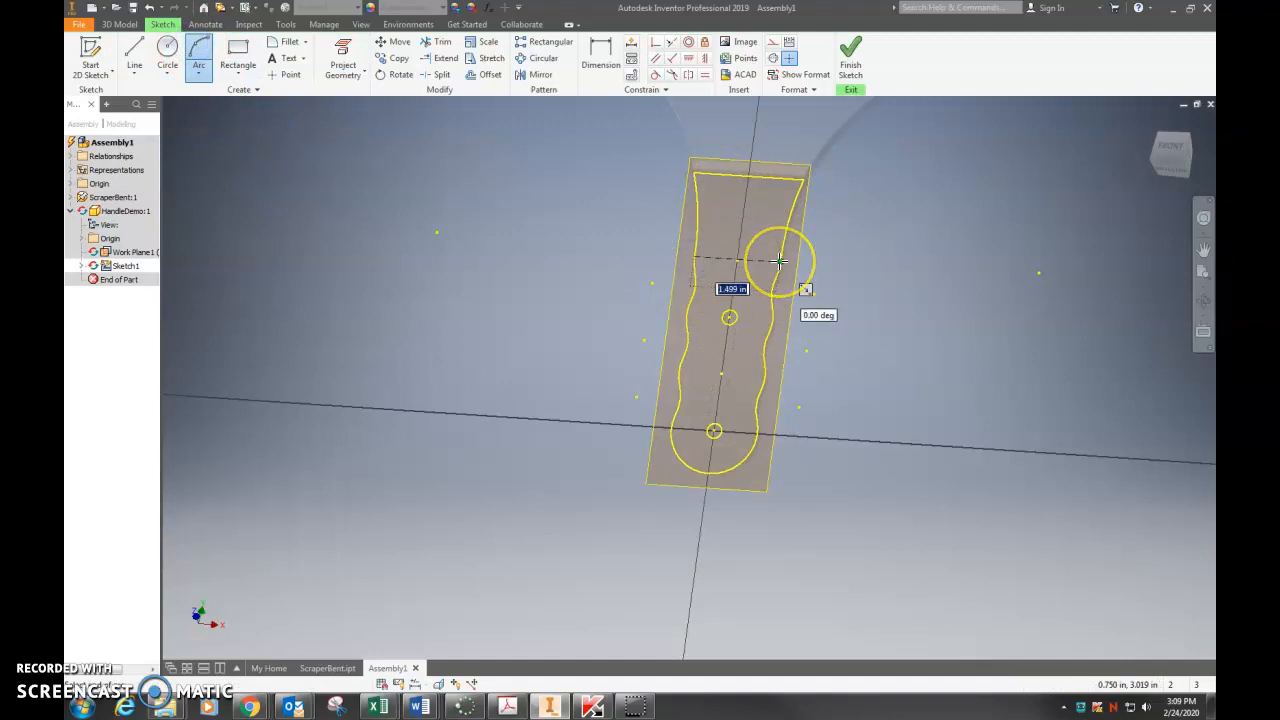
left_click(779, 261)
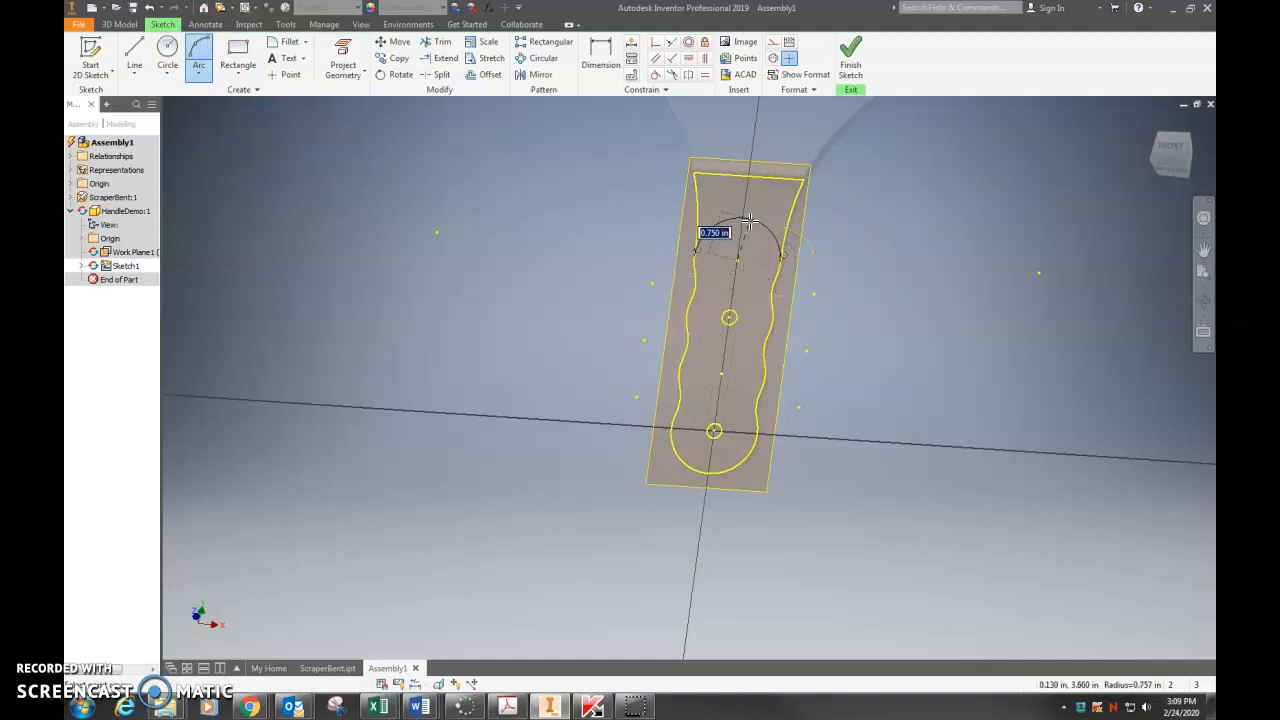
left_click(750, 221)
mouse_move(966, 392)
middle_mouse_down("shift")
mouse_move(1000, 402)
mouse_move(944, 391)
middle_mouse_up("shift")
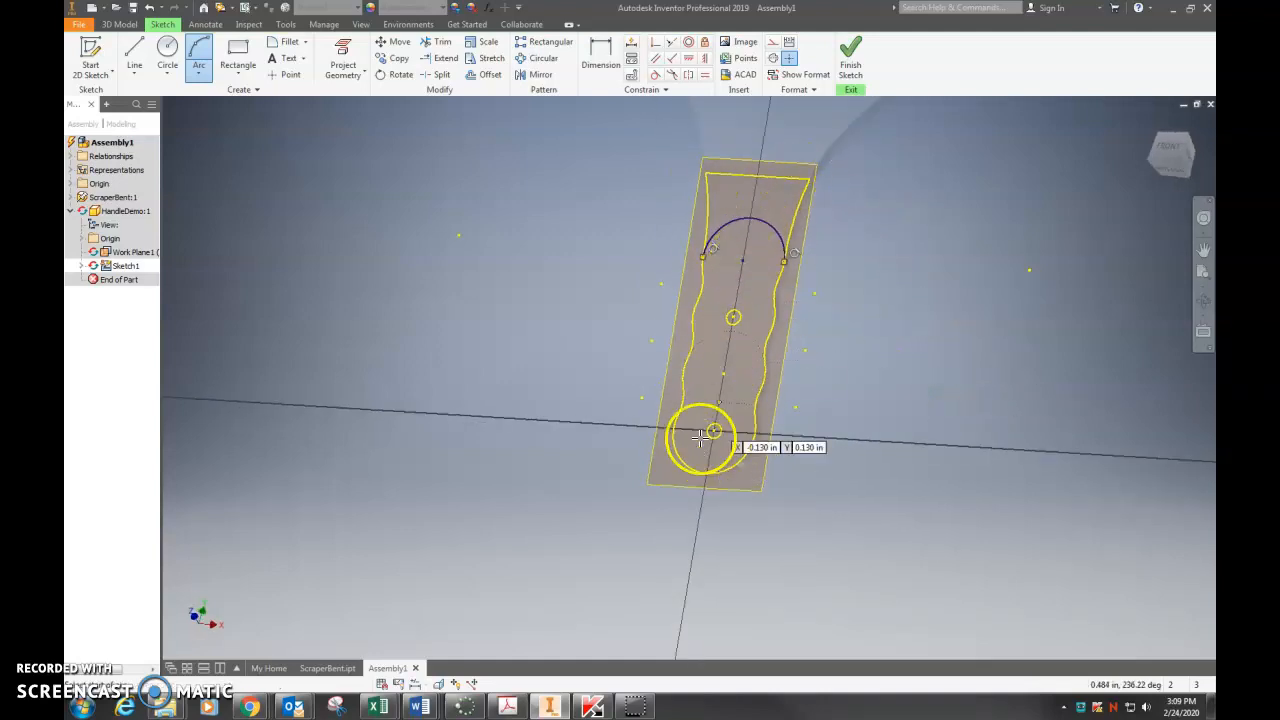
left_click(850, 52)
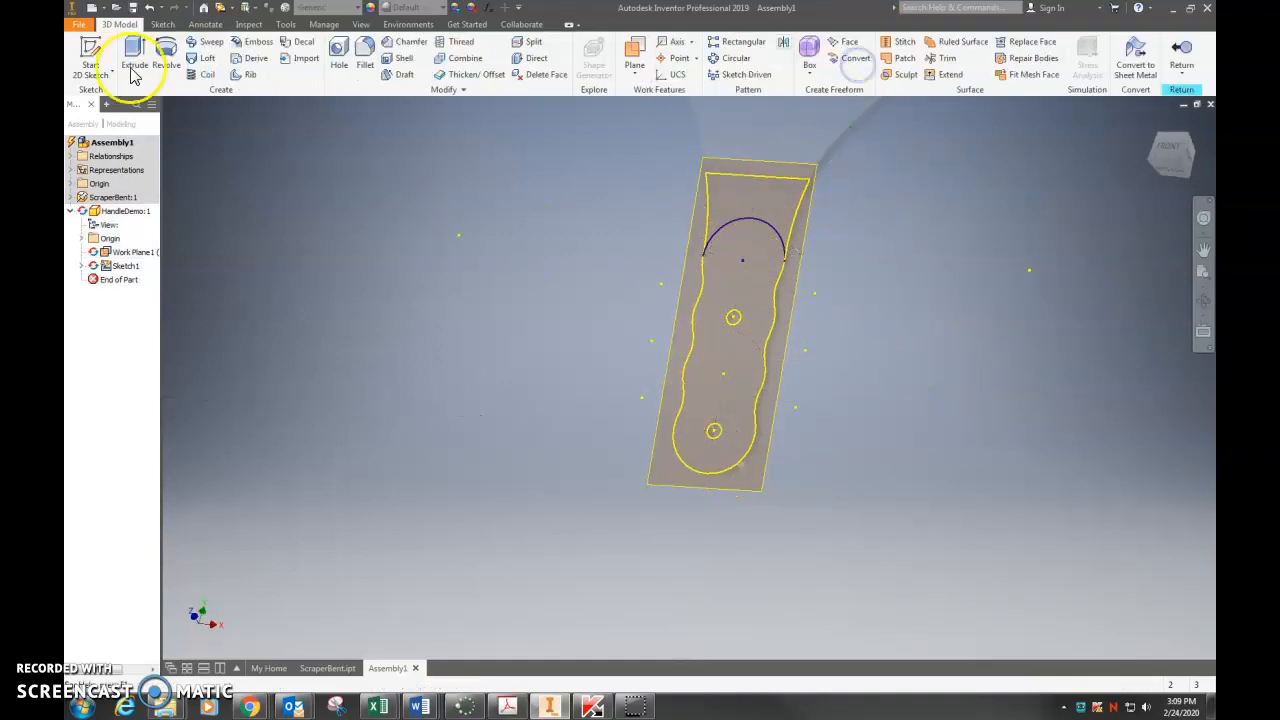
Extrude the handle profile below the arc 0.125 in outward from the scraper face
left_click(134, 50)
left_click(743, 263)
middle_click_drag(890, 350, 797, 383, "shift")
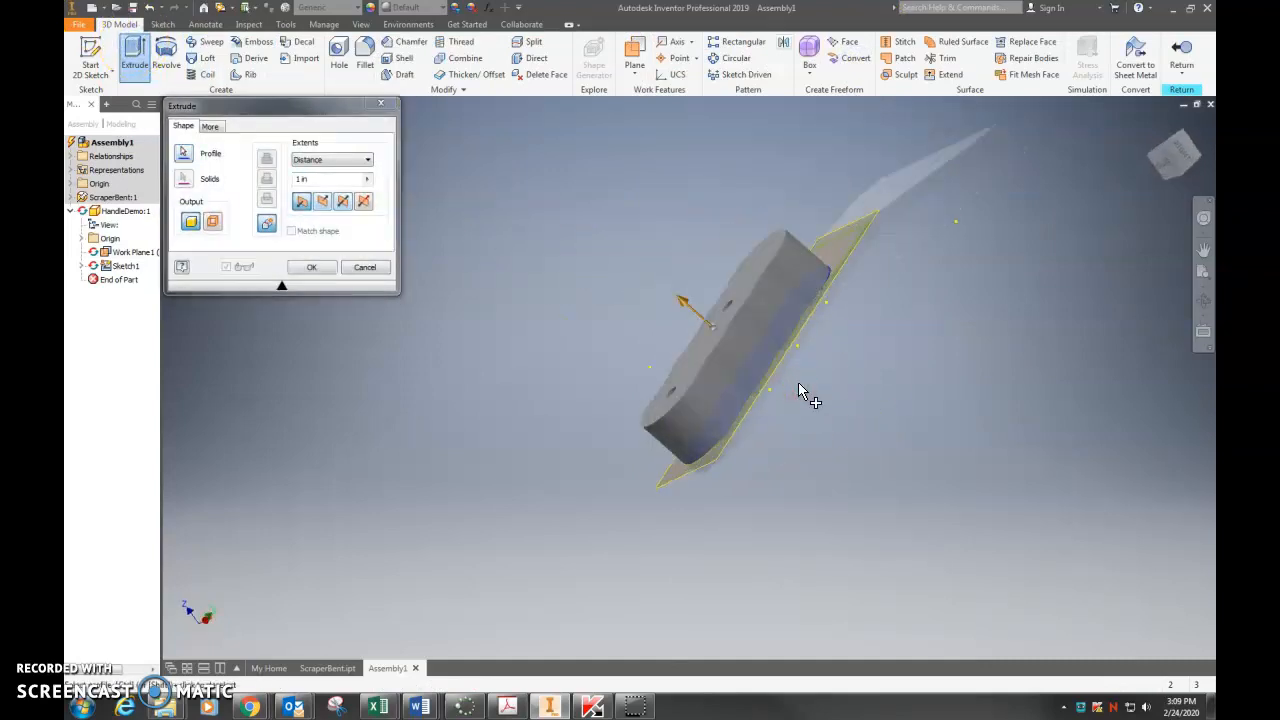
left_click(322, 178)
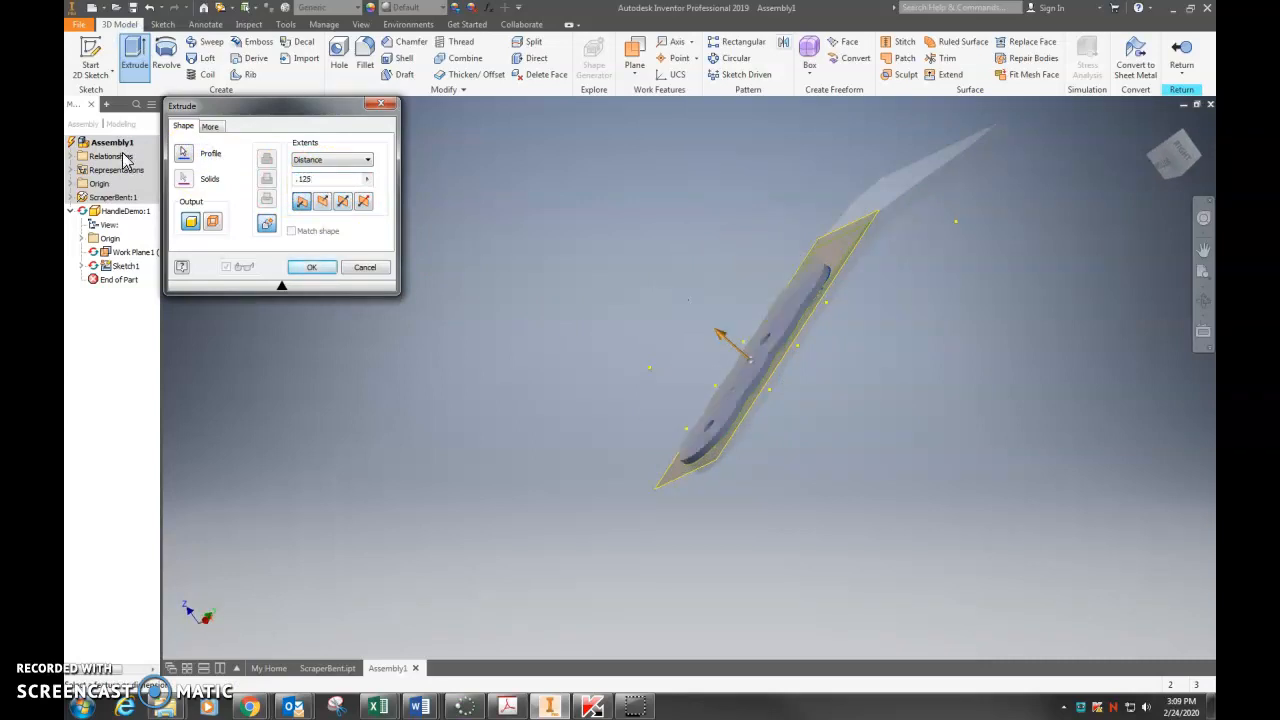
left_click(319, 275)
mouse_move(865, 422)
middle_mouse_down("shift")
mouse_move(951, 443)
mouse_move(943, 483)
mouse_move(842, 494)
middle_mouse_up("shift")
left_click(723, 373)
left_click(824, 520)
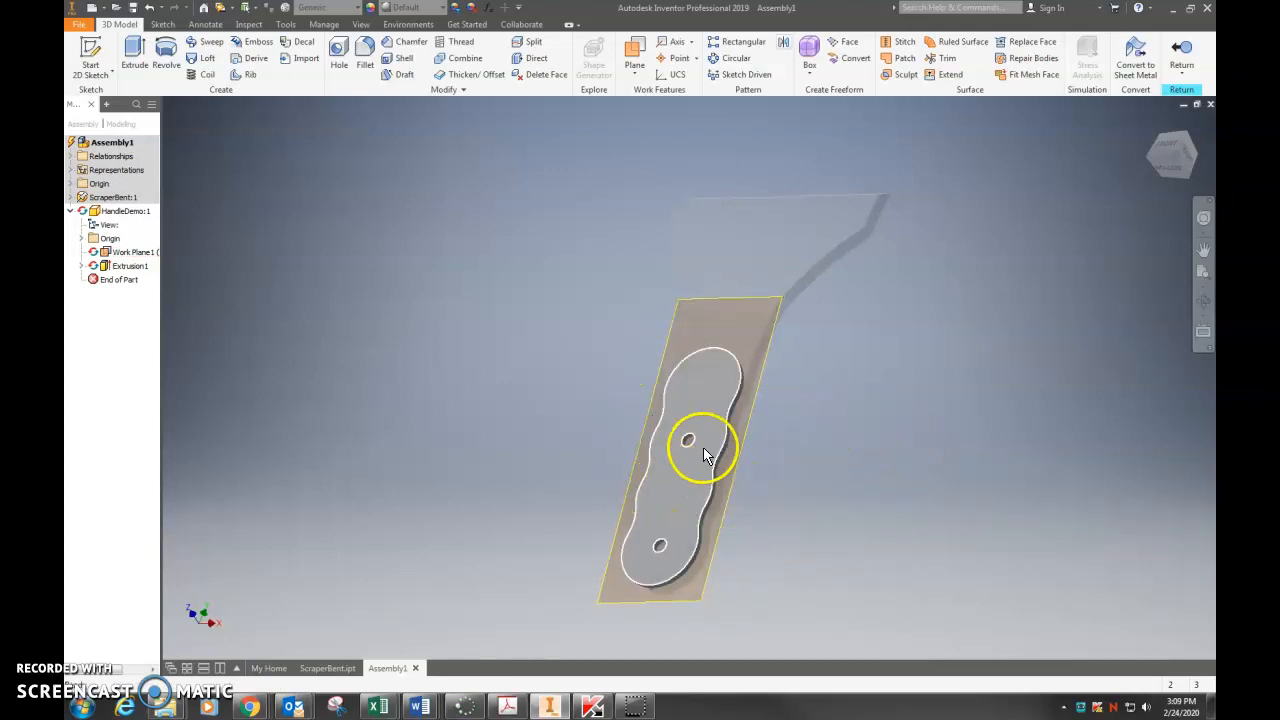
Start a sketch on the handle's front face and draw a shallow three-point arc near its rounded upper end
left_click(90, 58)
left_click(730, 384)
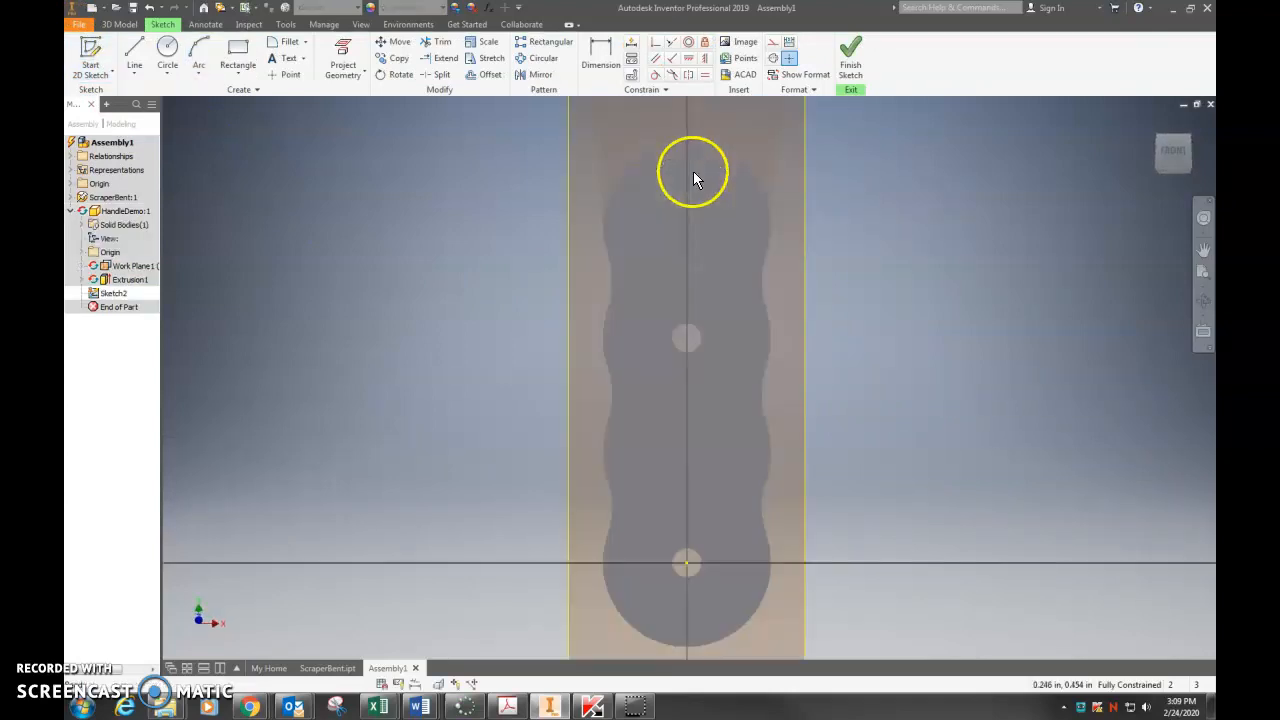
left_click(197, 55)
left_click(597, 251)
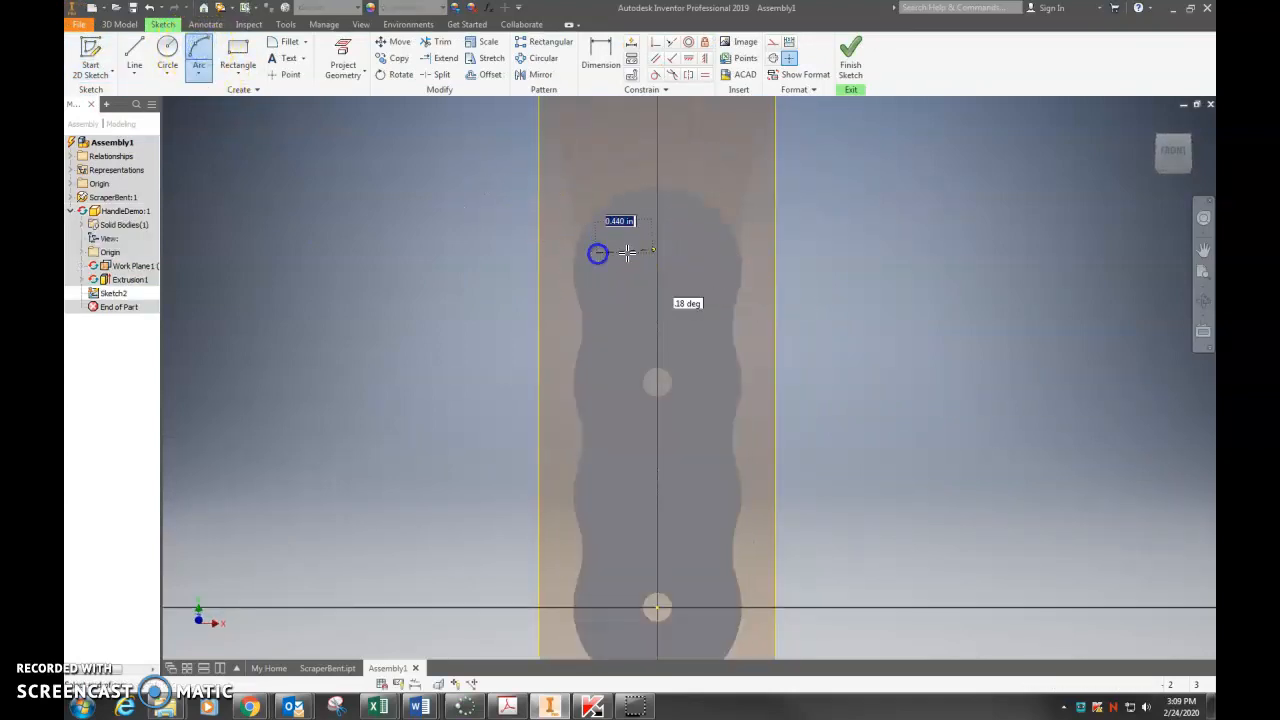
left_click(710, 250)
left_click(690, 237)
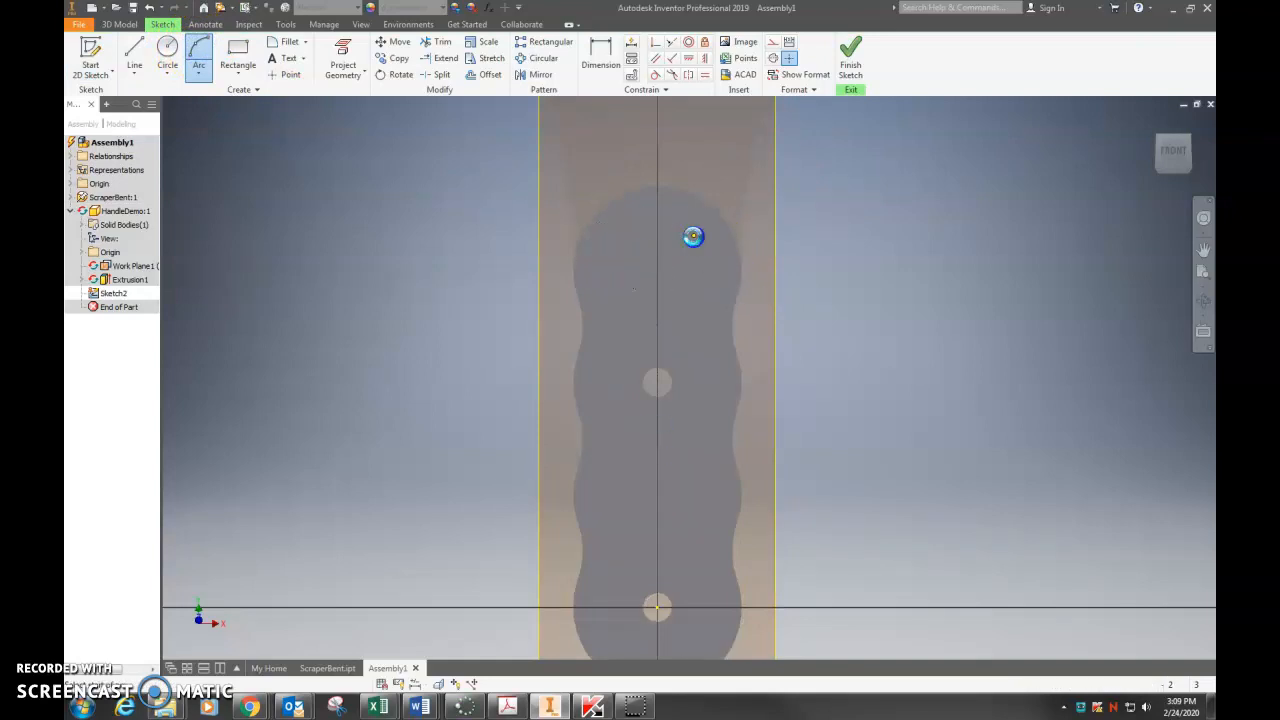
Add the person's surname in capitals as geometry text along the arc, in Tahoma at 0.25 in size with centre justification
left_click(302, 62)
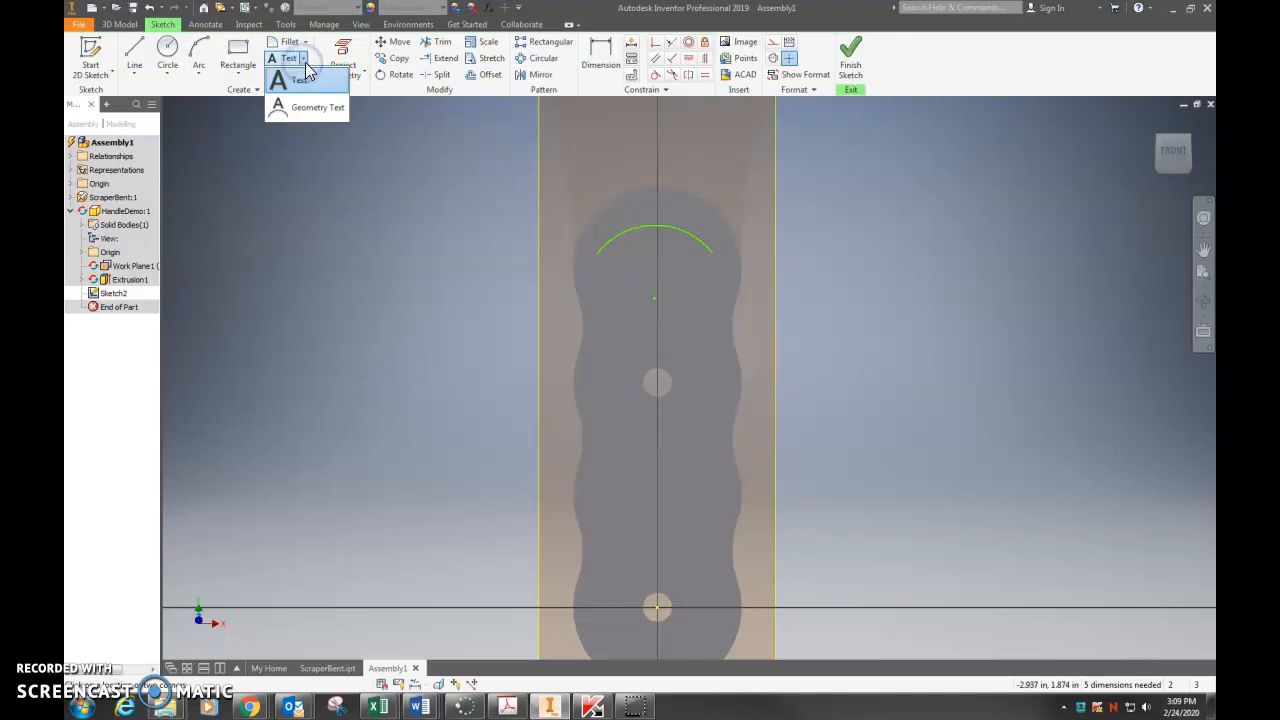
left_click(304, 70)
left_click(311, 106)
left_click(648, 230)
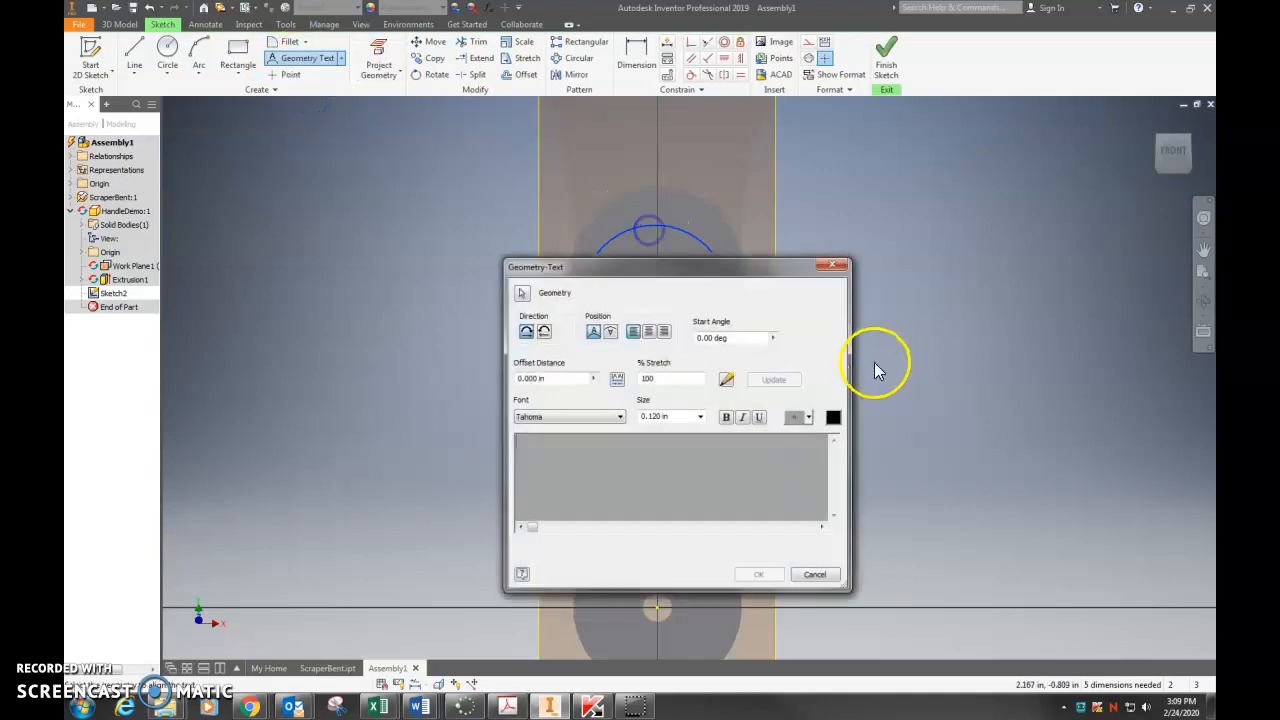
left_click(680, 497)
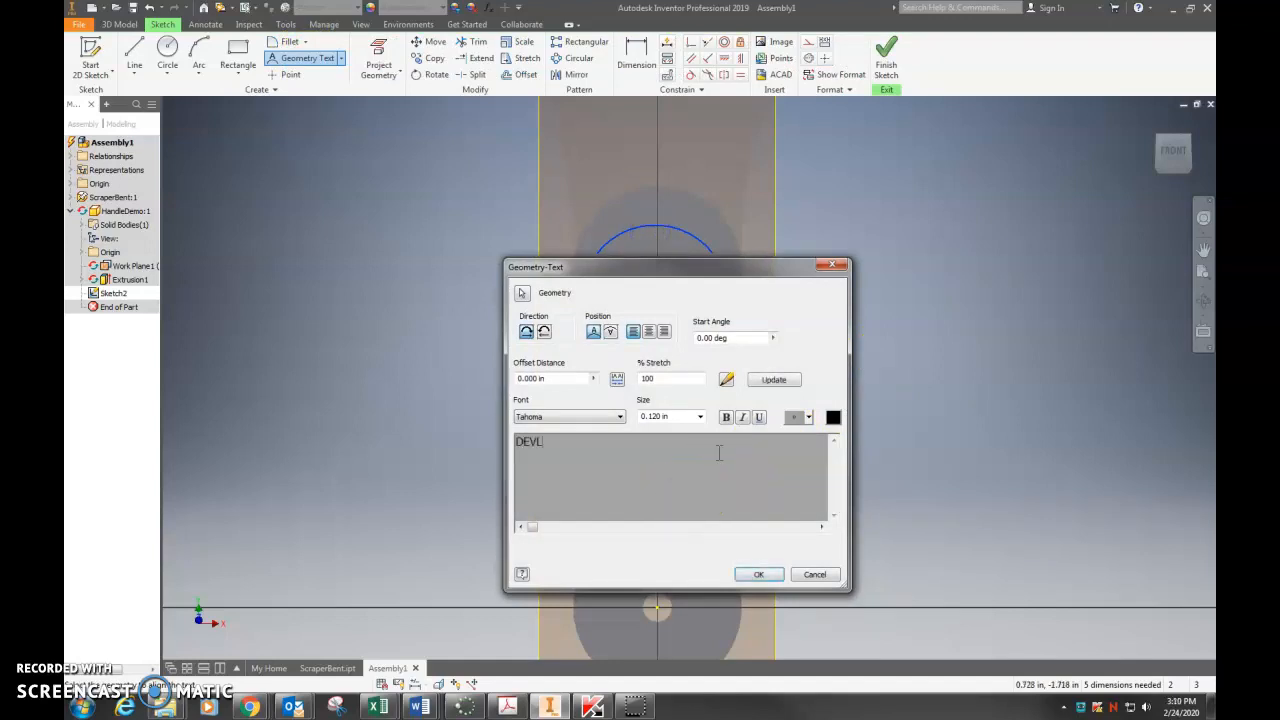
left_click(538, 380)
double_click(571, 440)
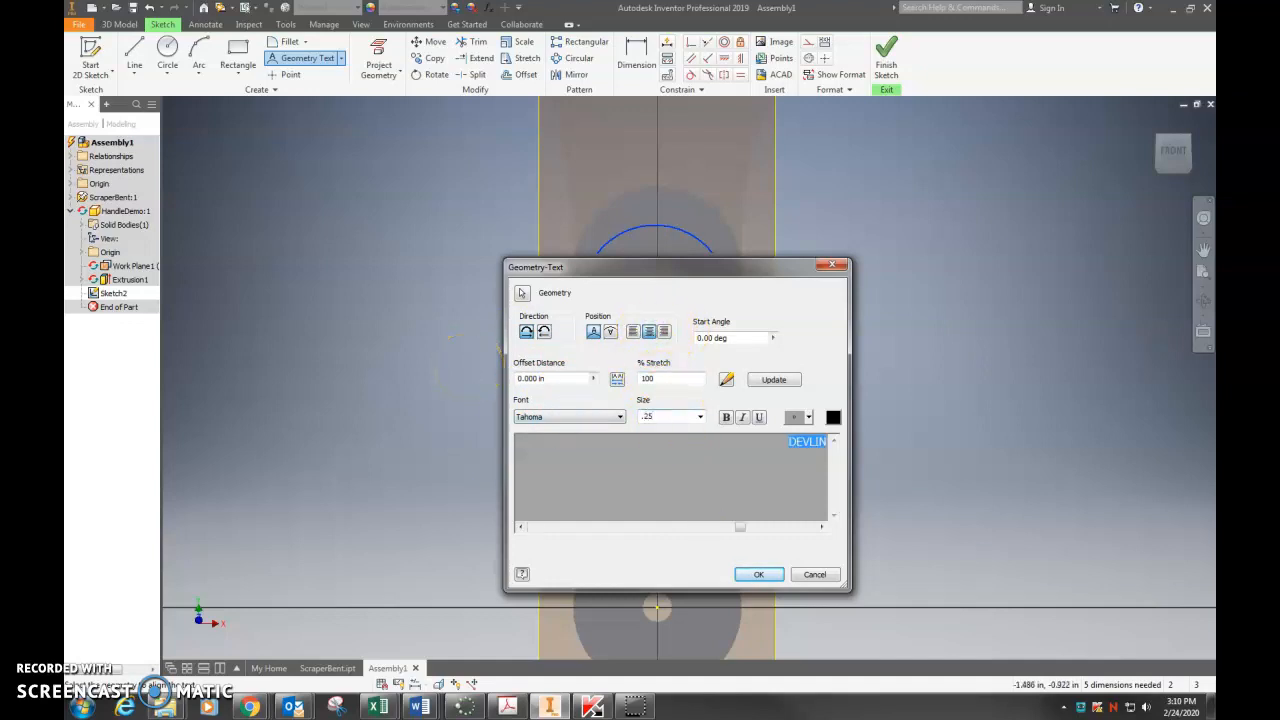
left_click(765, 578)
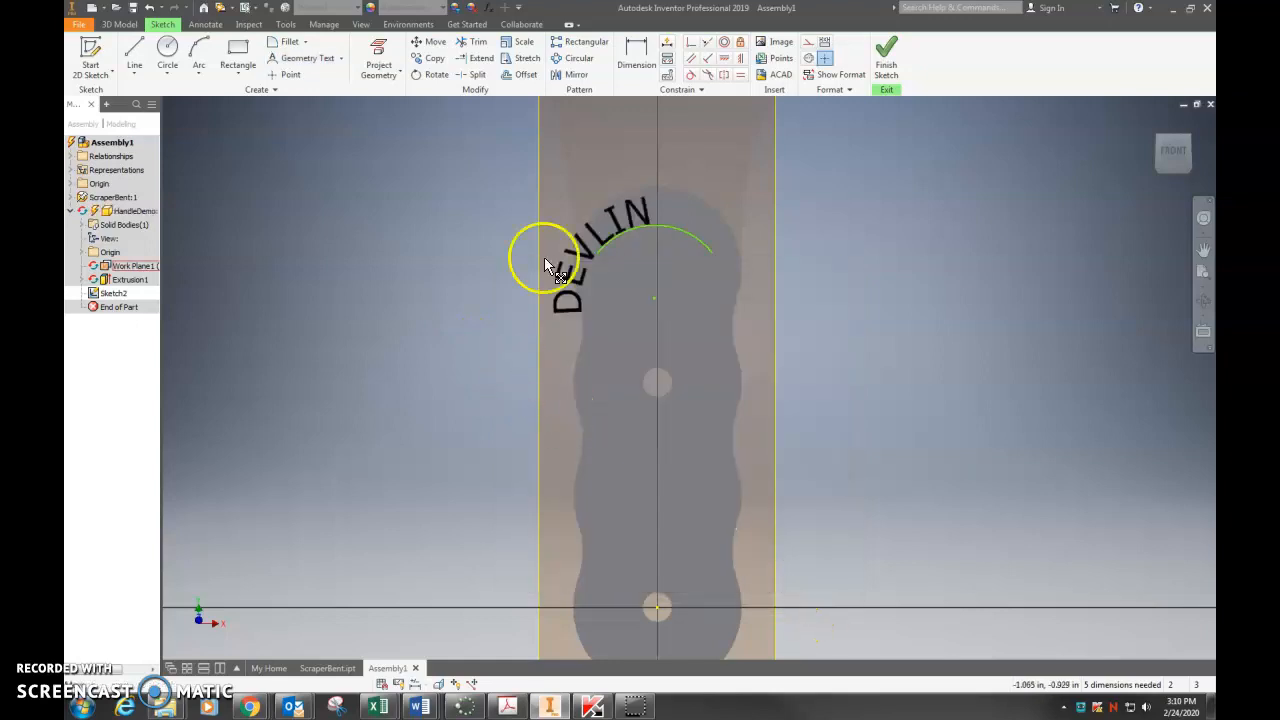
Change the justification of the curved name text to left
double_click(600, 245)
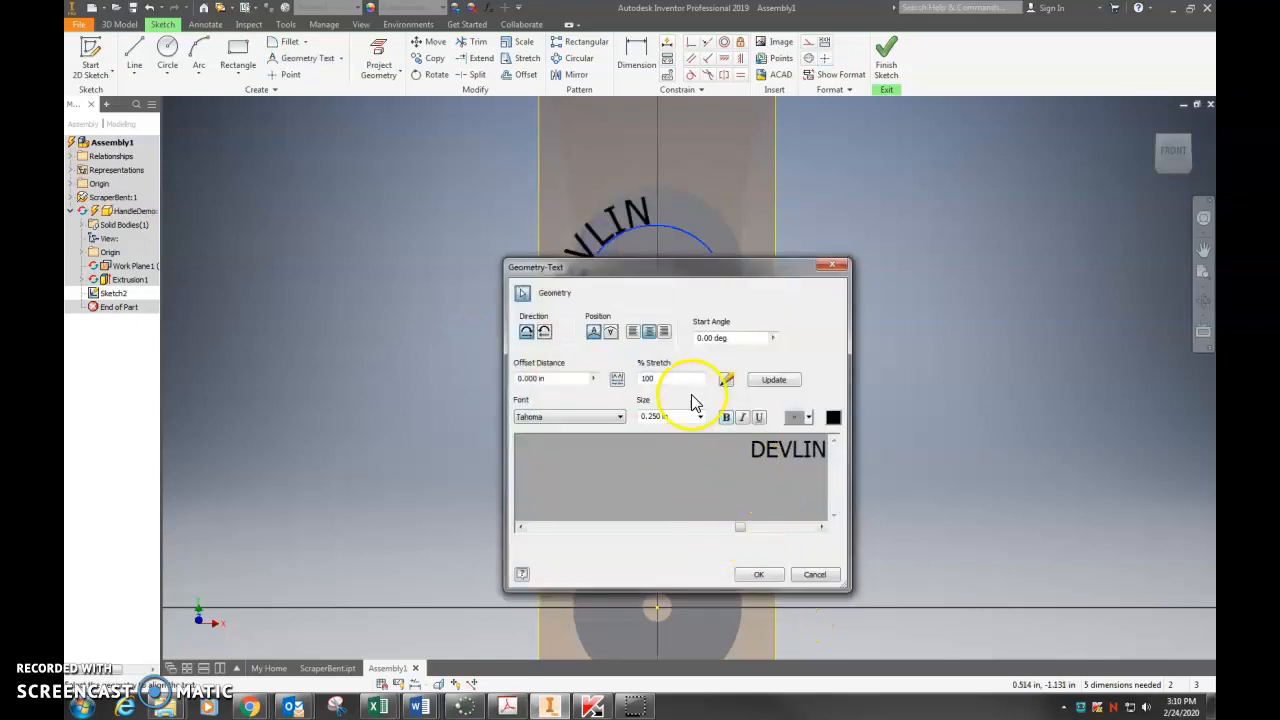
left_click(636, 333)
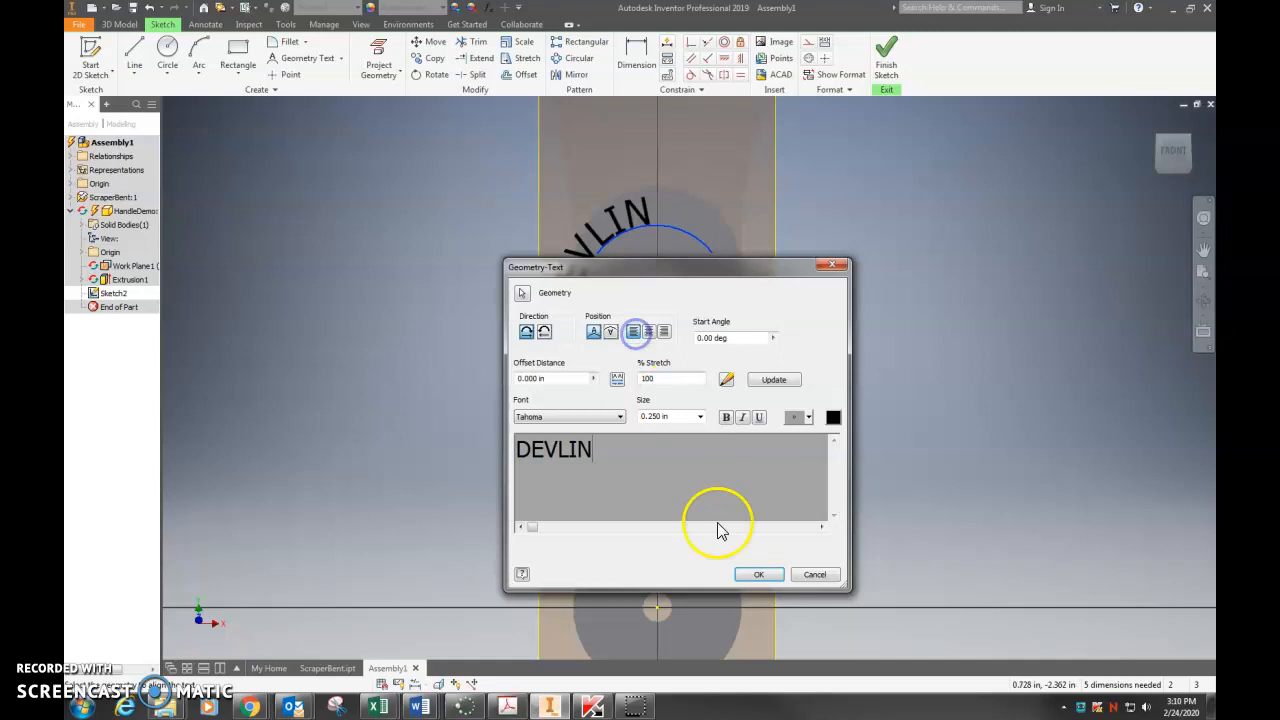
left_click(762, 576)
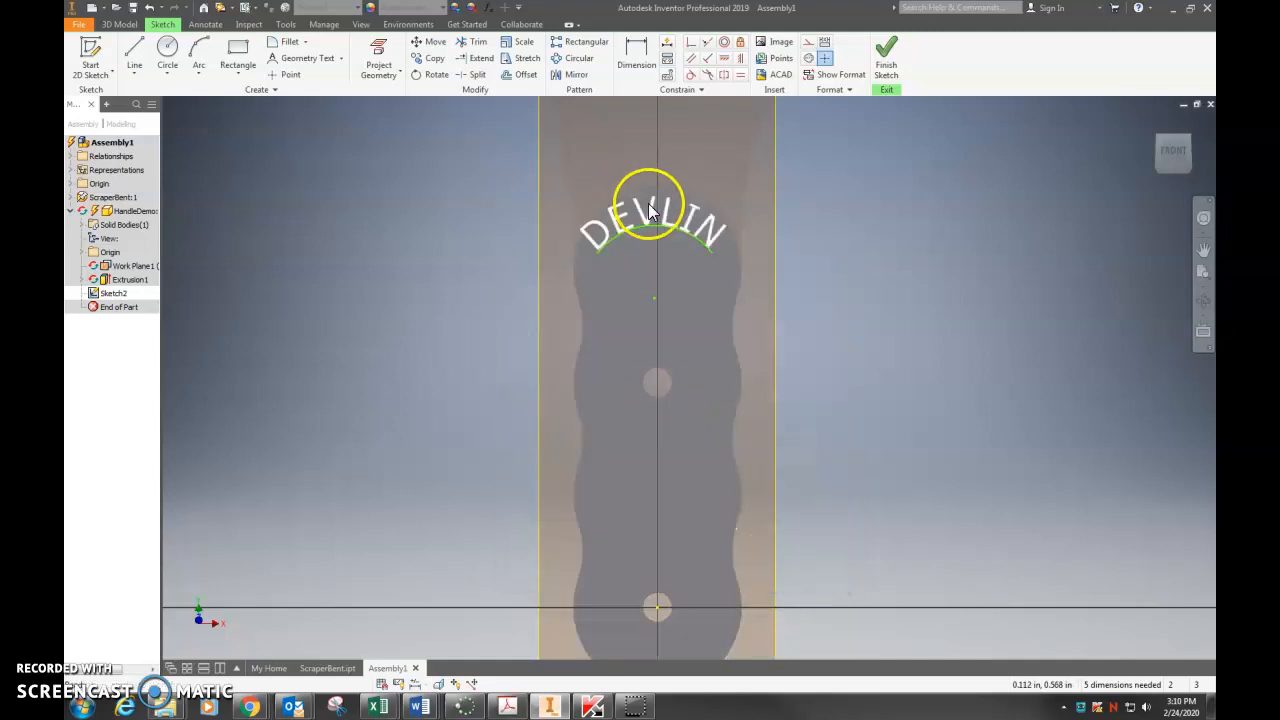
Try shifting the curved name along the arc with a leading space, and remove that space
double_click(655, 300)
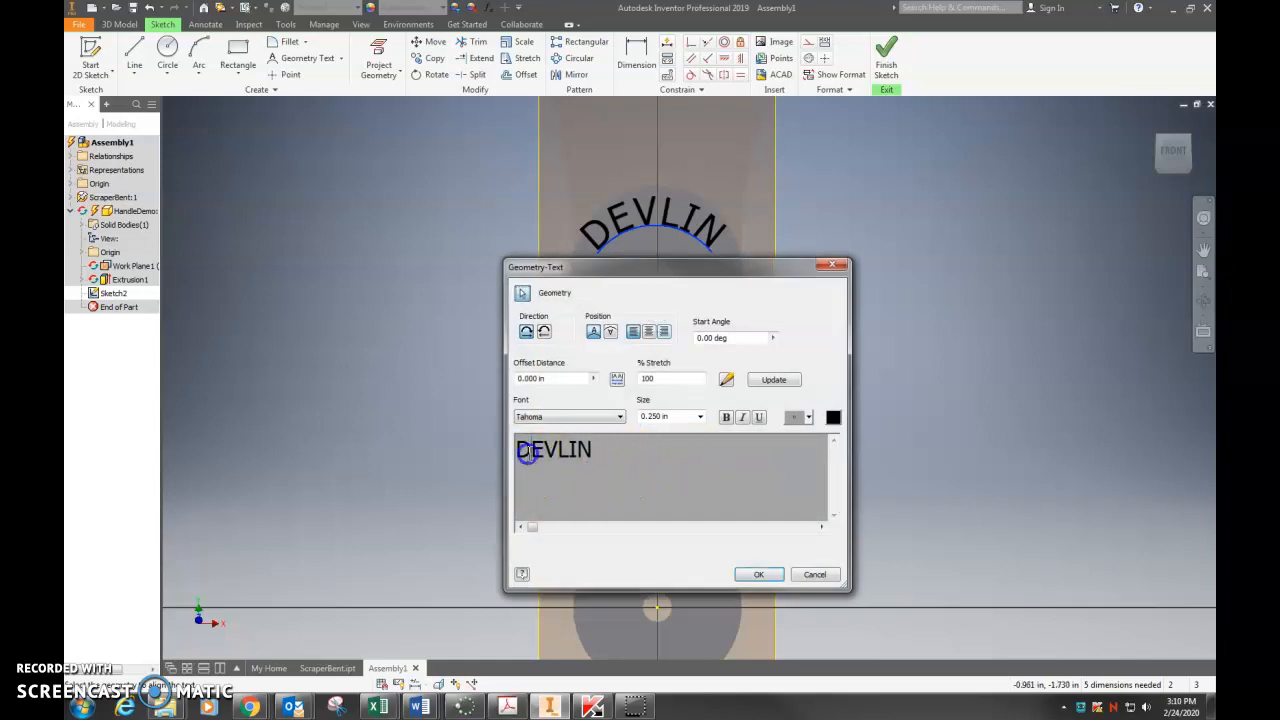
left_click(759, 574)
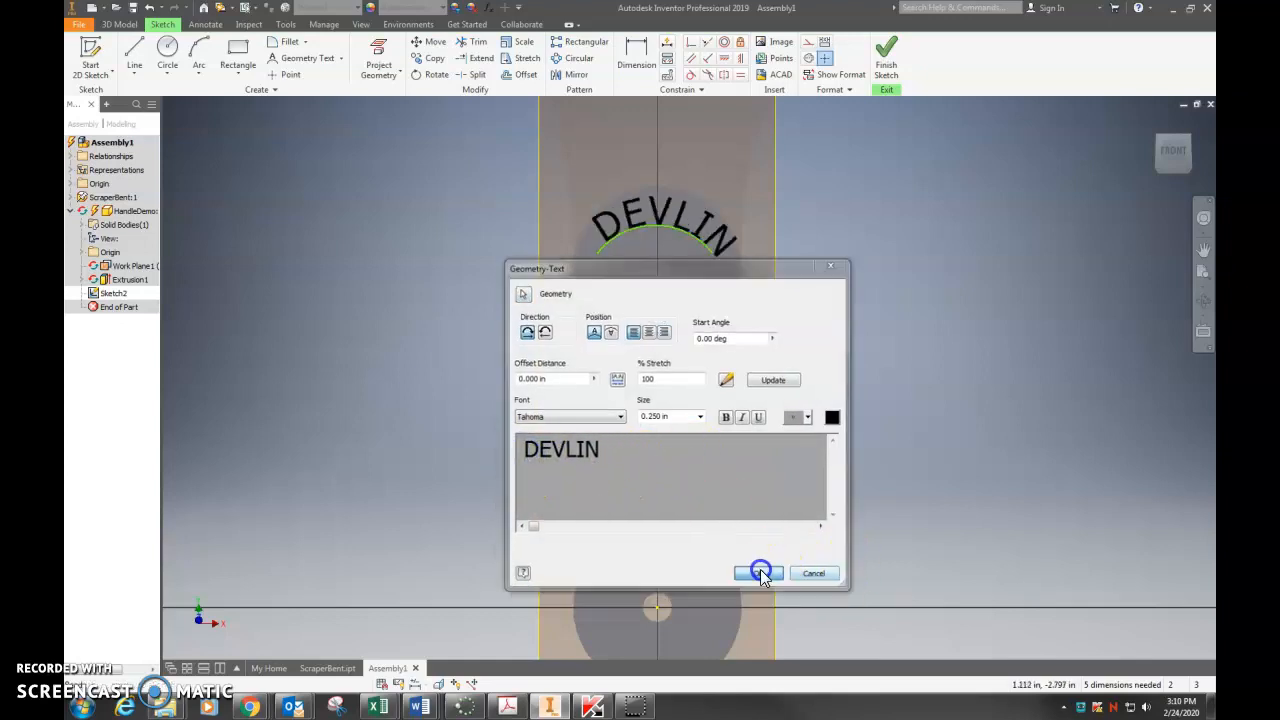
left_click(638, 234)
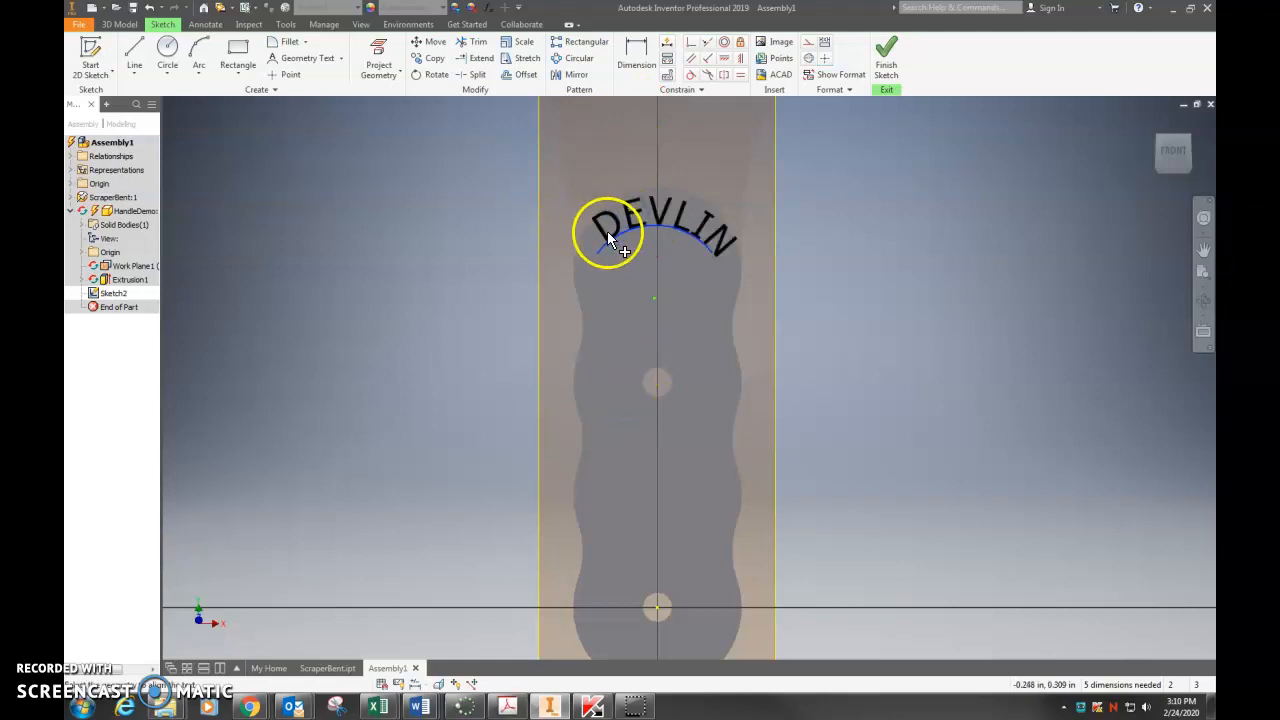
double_click(607, 231)
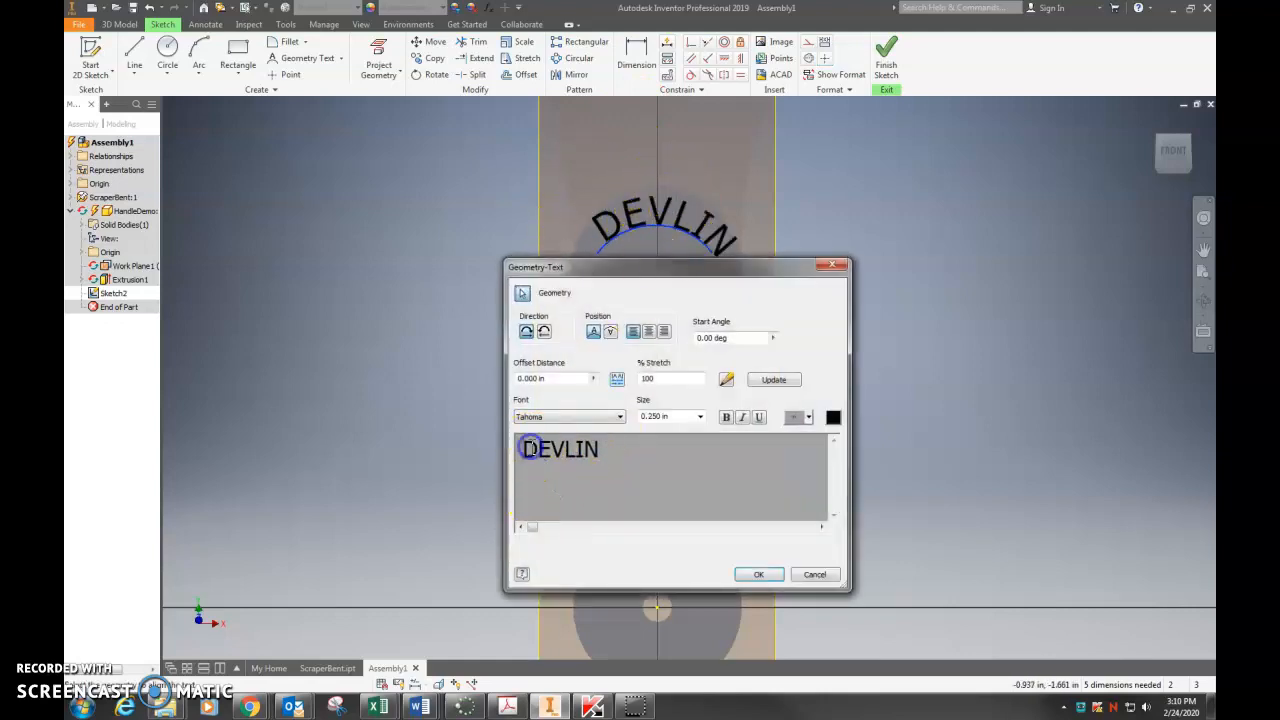
left_click(765, 576)
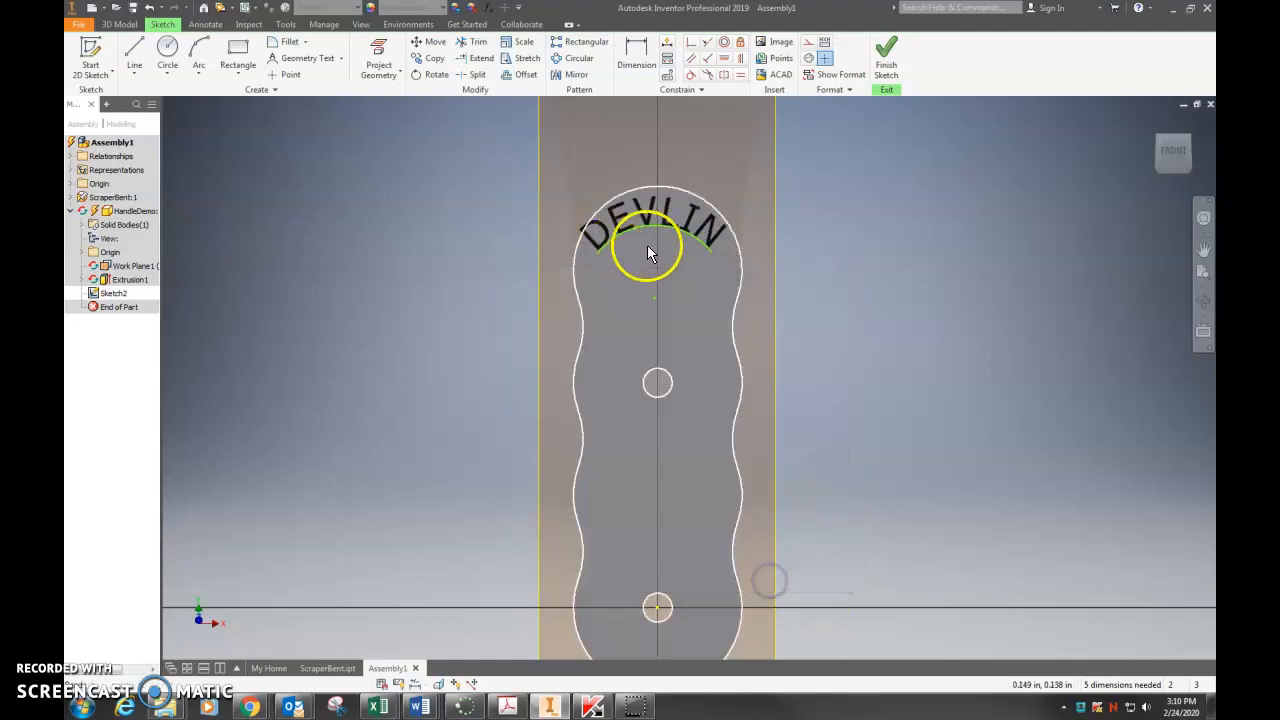
Move the arc and its name text slightly down so the letters fit inside the handle outline, and finish the sketch
left_click_drag(654, 298, 660, 313)
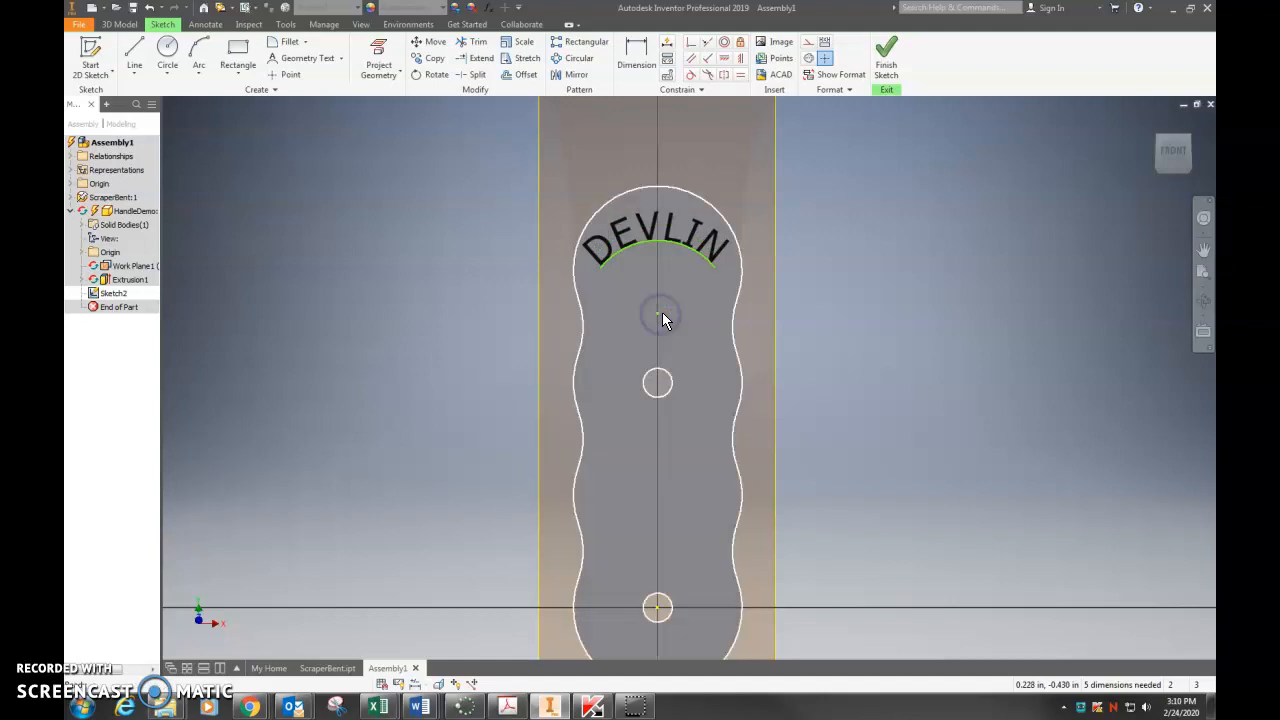
left_click(886, 60)
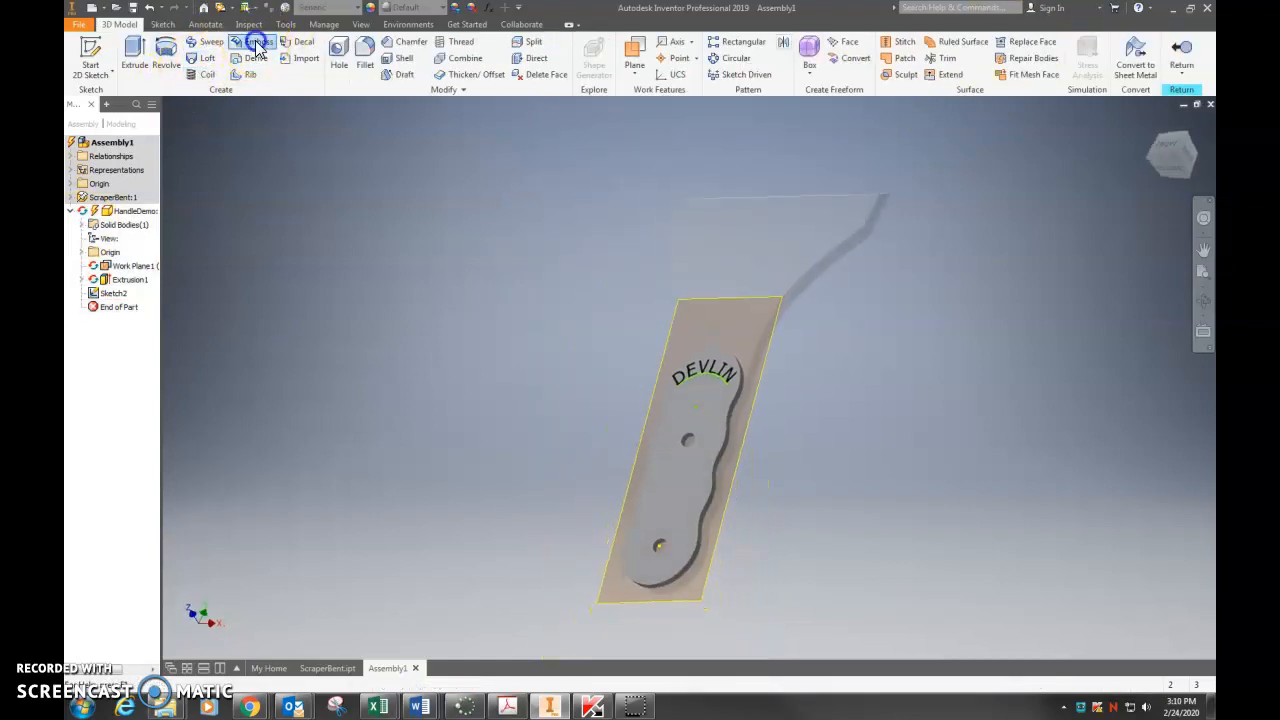
Engrave the curved name 0.1 in deep into the handle face with the Emboss command
left_click(258, 41)
left_click(705, 366)
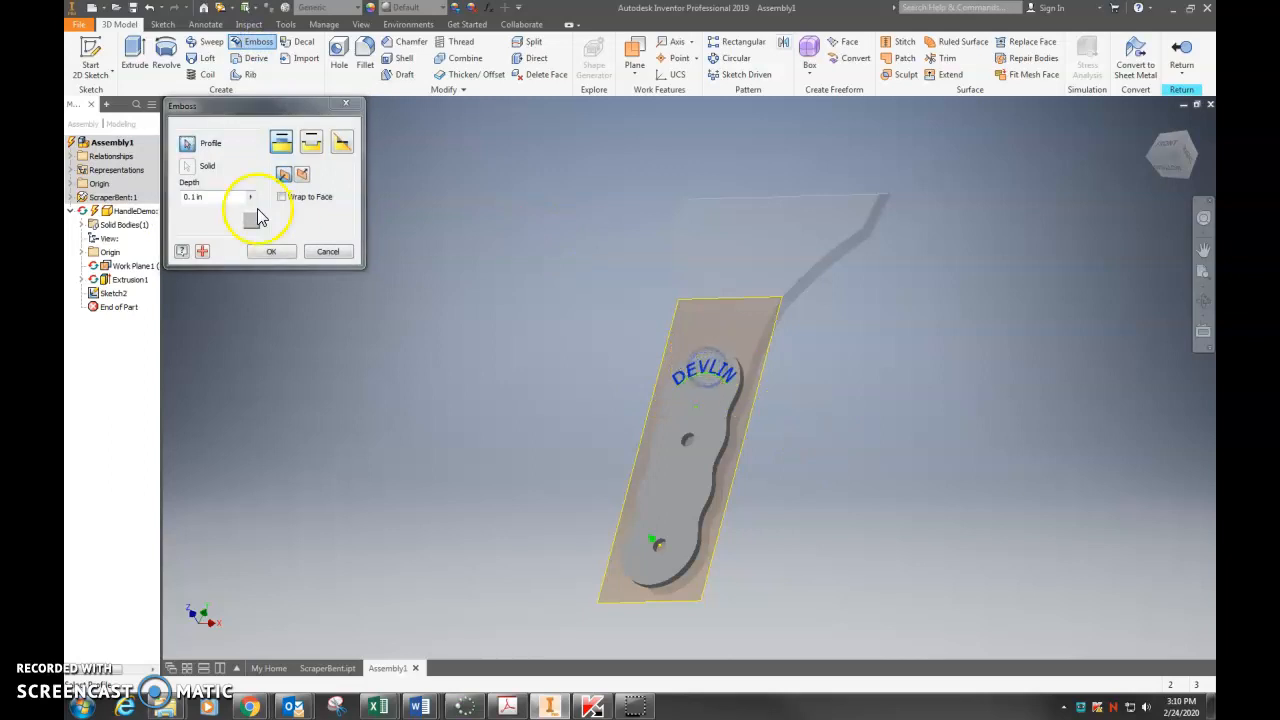
left_click(307, 146)
left_click(271, 251)
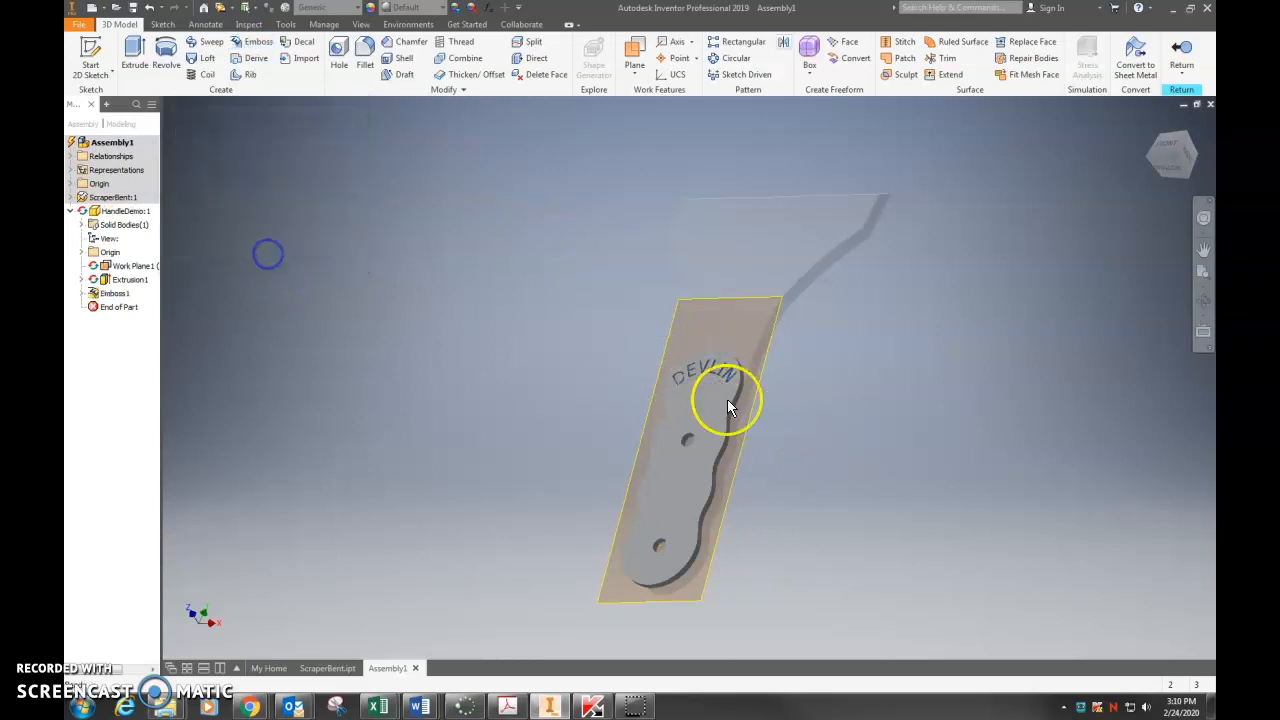
middle_click_drag(798, 382, 843, 437, "shift")
left_click(666, 394)
left_click(358, 8)
left_click(358, 8)
left_click(371, 341)
Leave in-place editing of the handle part and return to the assembly
middle_click_drag(775, 585, 1009, 429, "shift")
left_click(1174, 54)
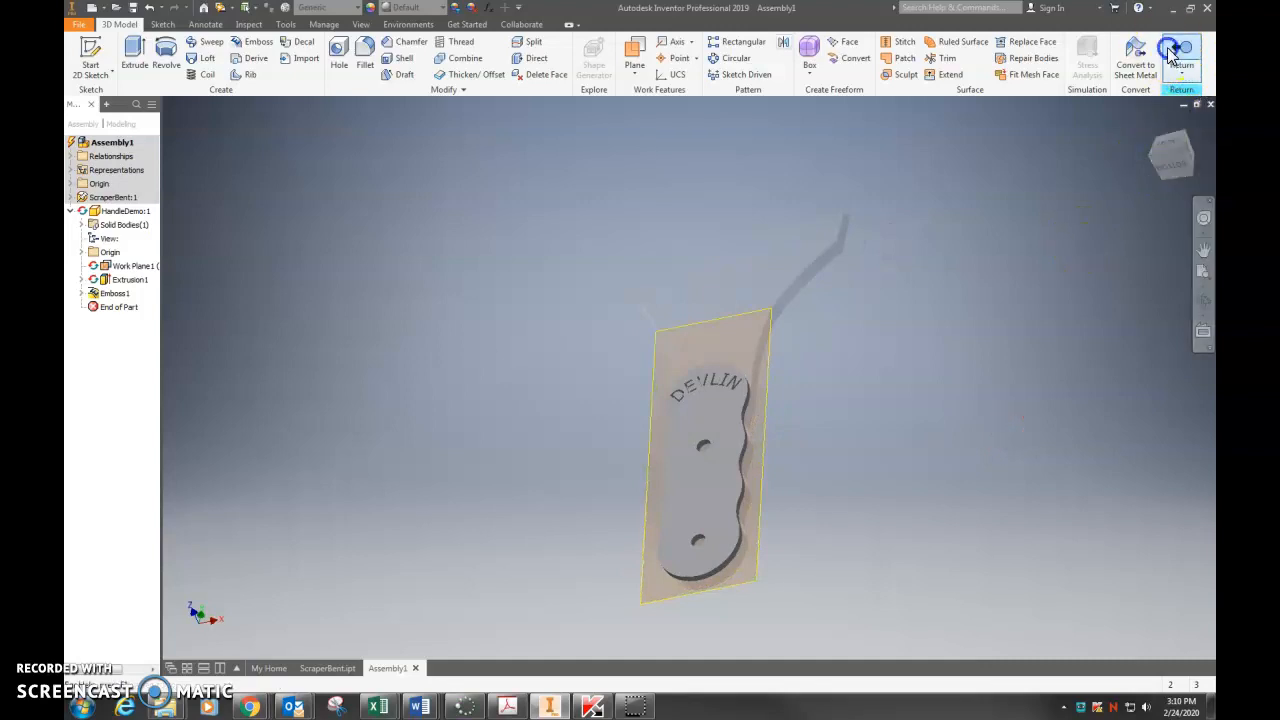
middle_click_drag(914, 551, 976, 563, "shift")
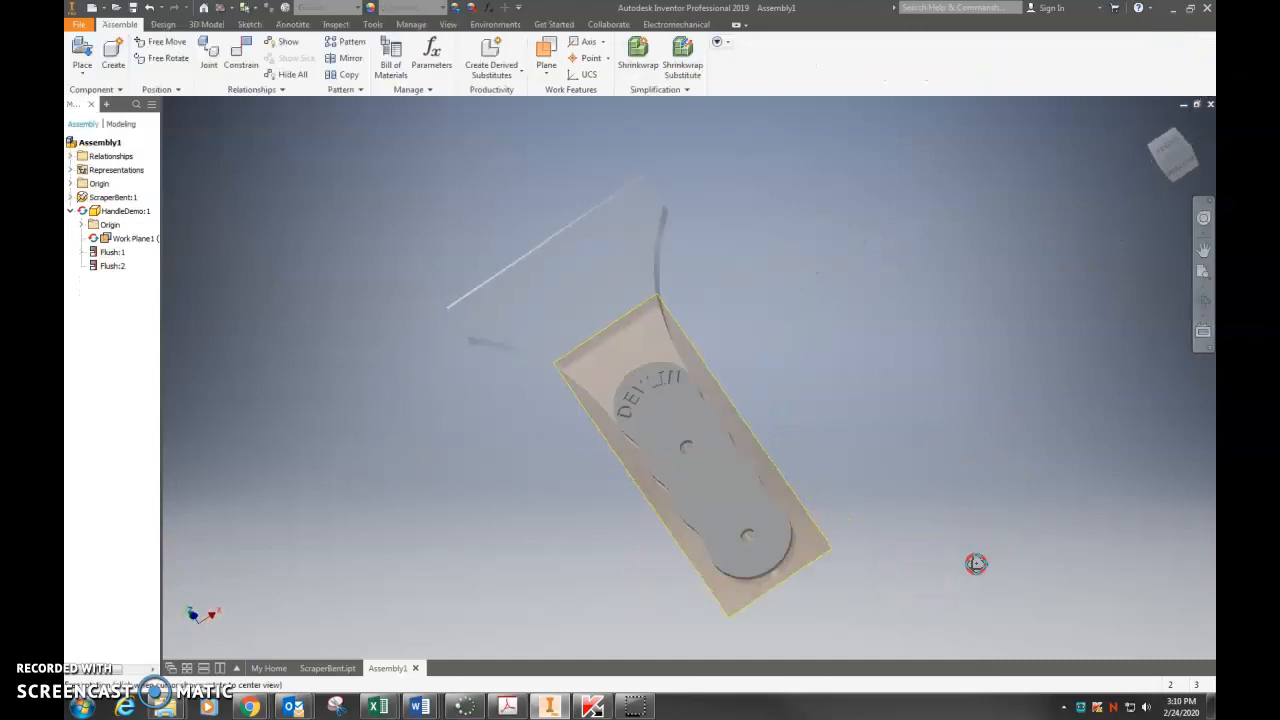
Assign the Wood (Birch) material to the HandleDemo component
left_click(318, 10)
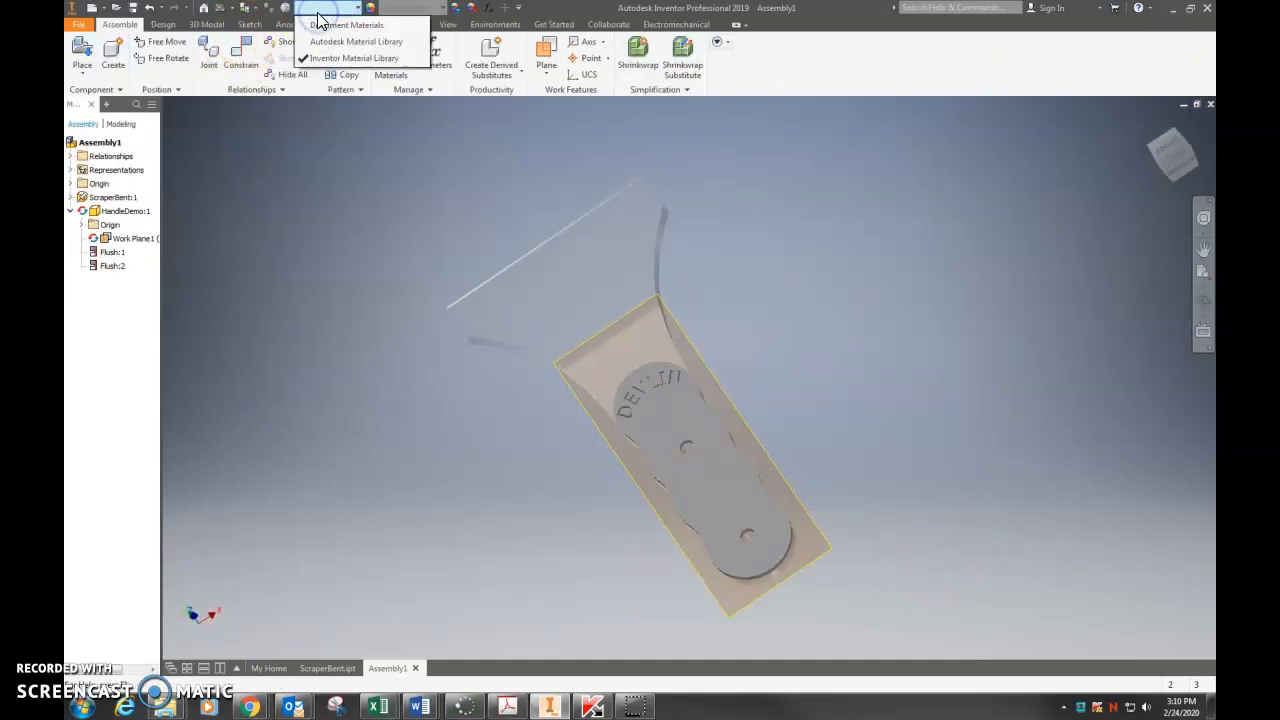
left_click(723, 451)
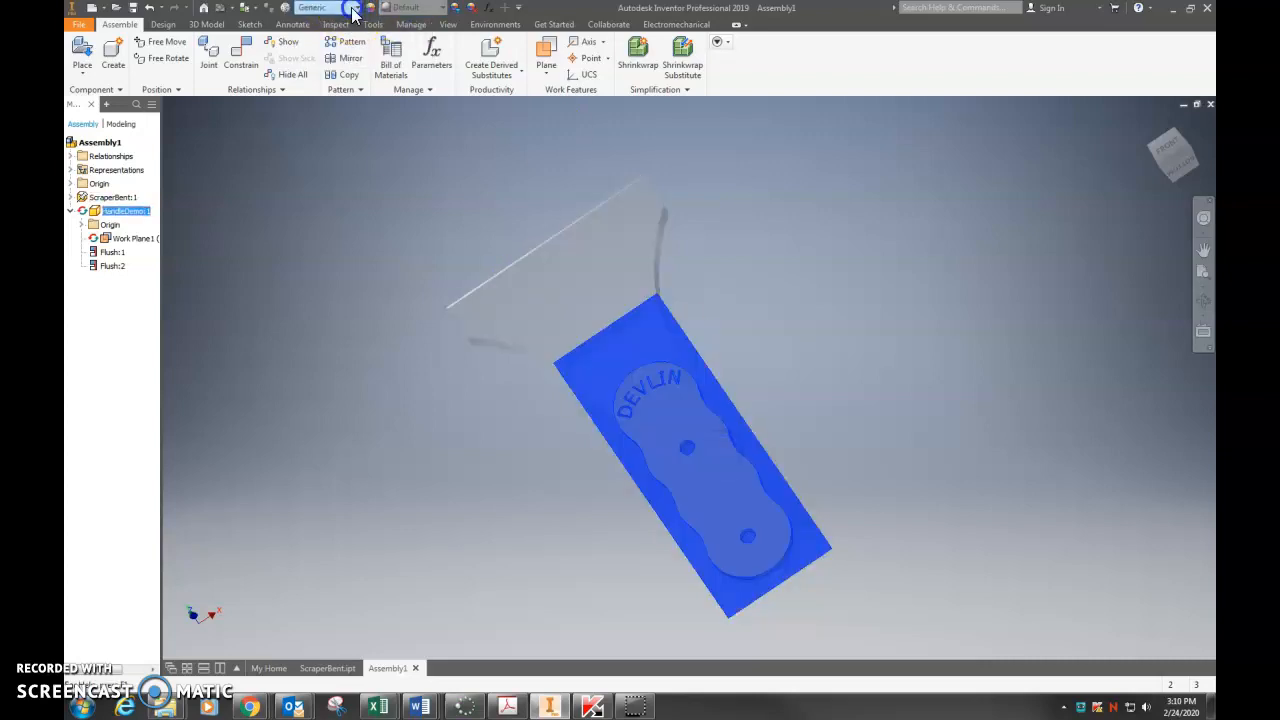
left_click(352, 10)
left_click_drag(423, 251, 428, 472)
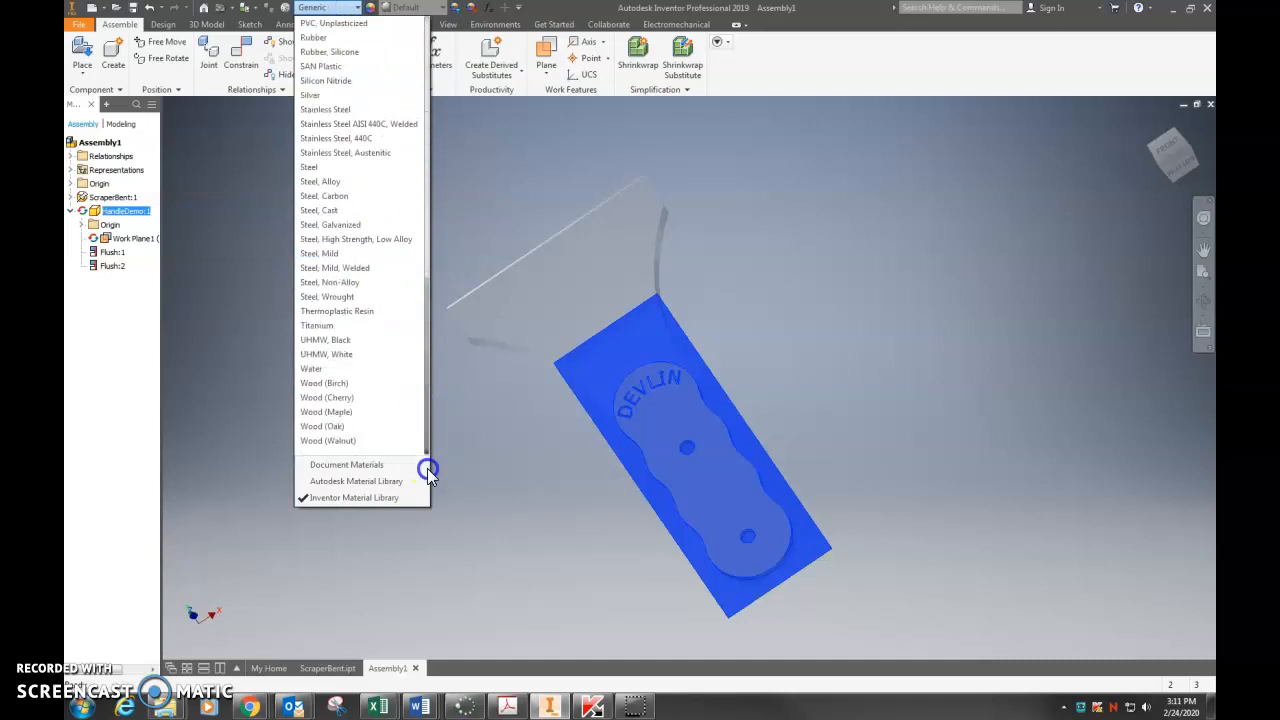
left_click(331, 385)
left_click(409, 465)
Turn off the visibility of Work Plane1 in the HandleDemo component
middle_click_drag(919, 335, 1044, 400, "shift")
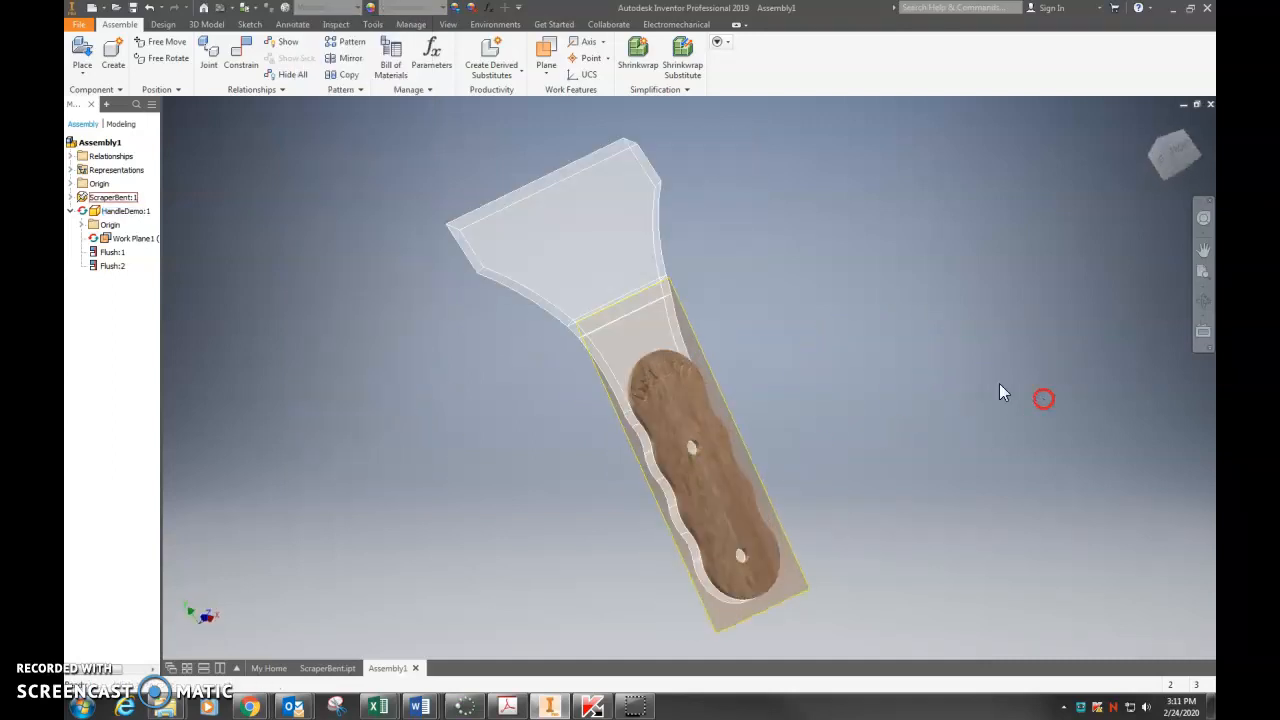
middle_click_drag(433, 418, 453, 407, "shift")
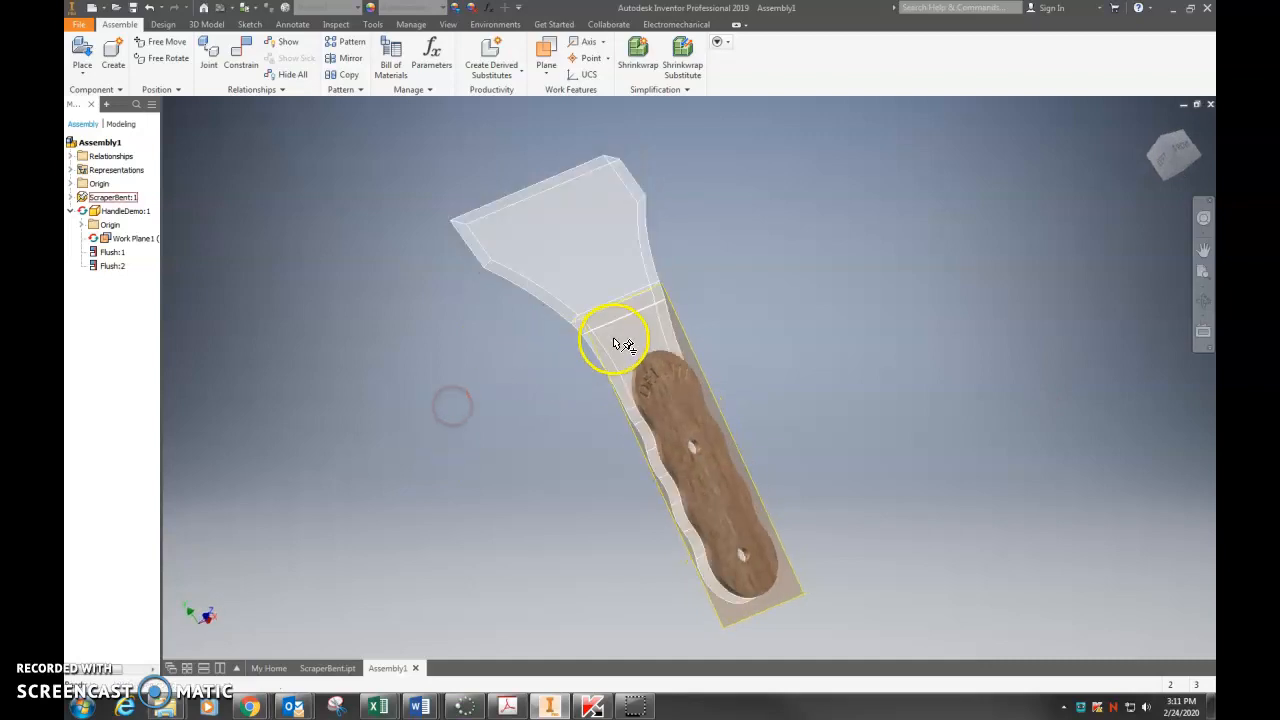
right_click(111, 241)
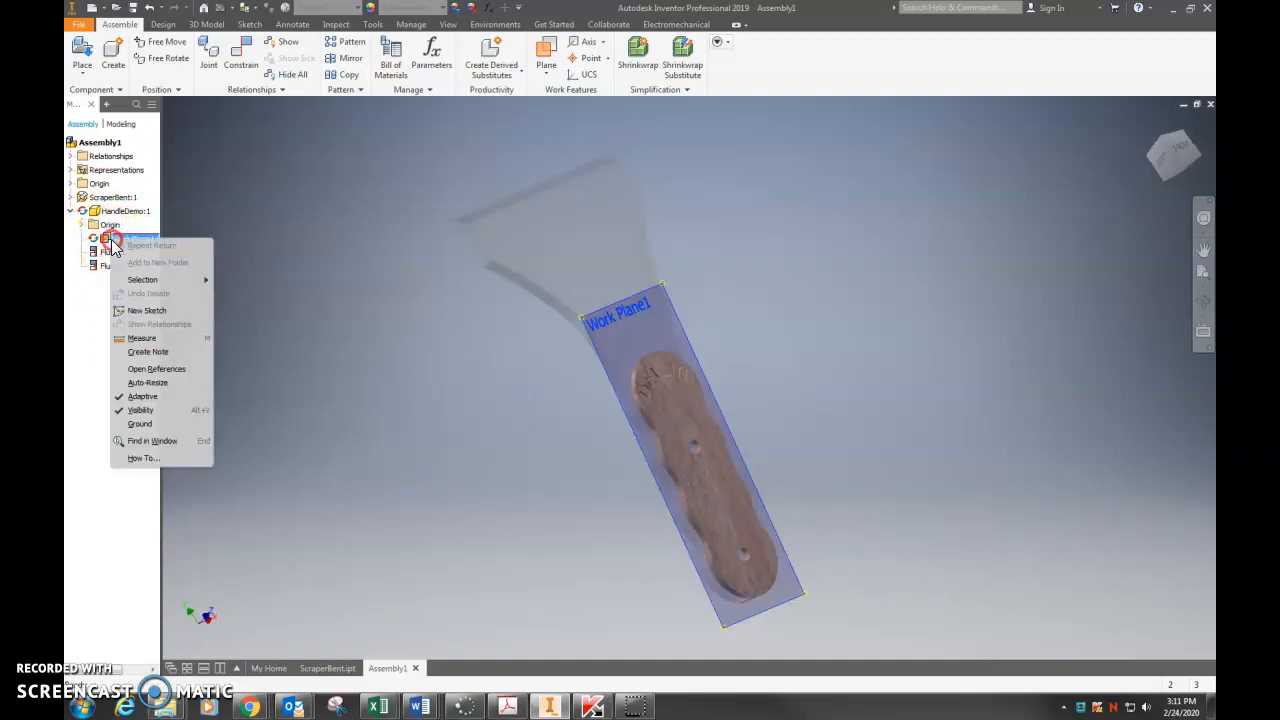
left_click(140, 410)
middle_click_drag(431, 503, 373, 513, "shift")
Save the assembly as "Assembly demo" in the ice scrapers inventor folder, together with its dependent part files
key("ctrl+s")
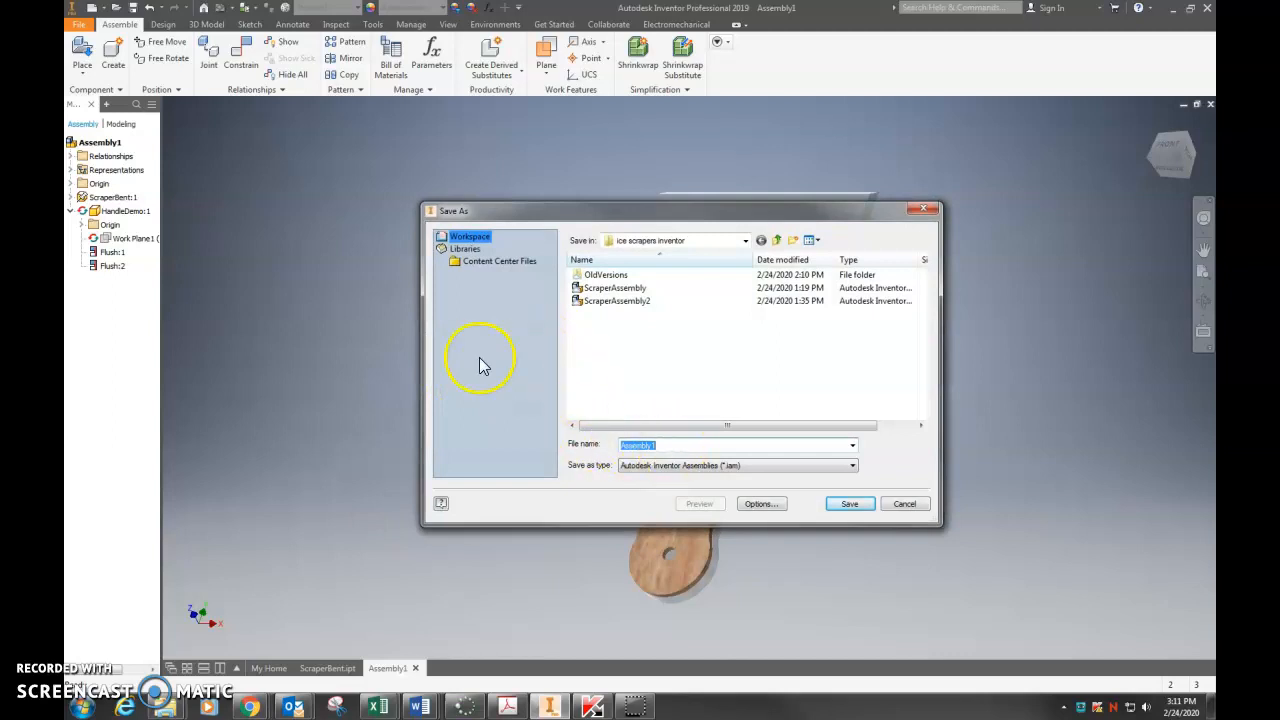
type("Assembly demo")
key("Return")
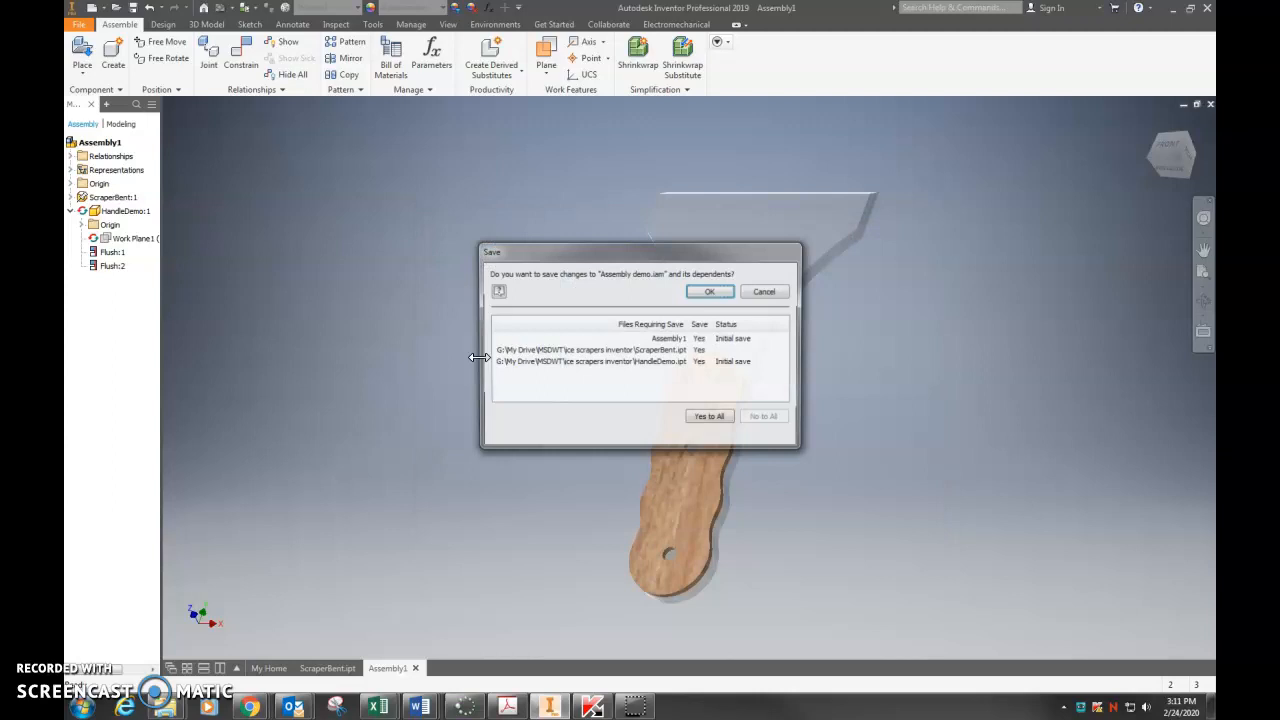
left_click(710, 291)
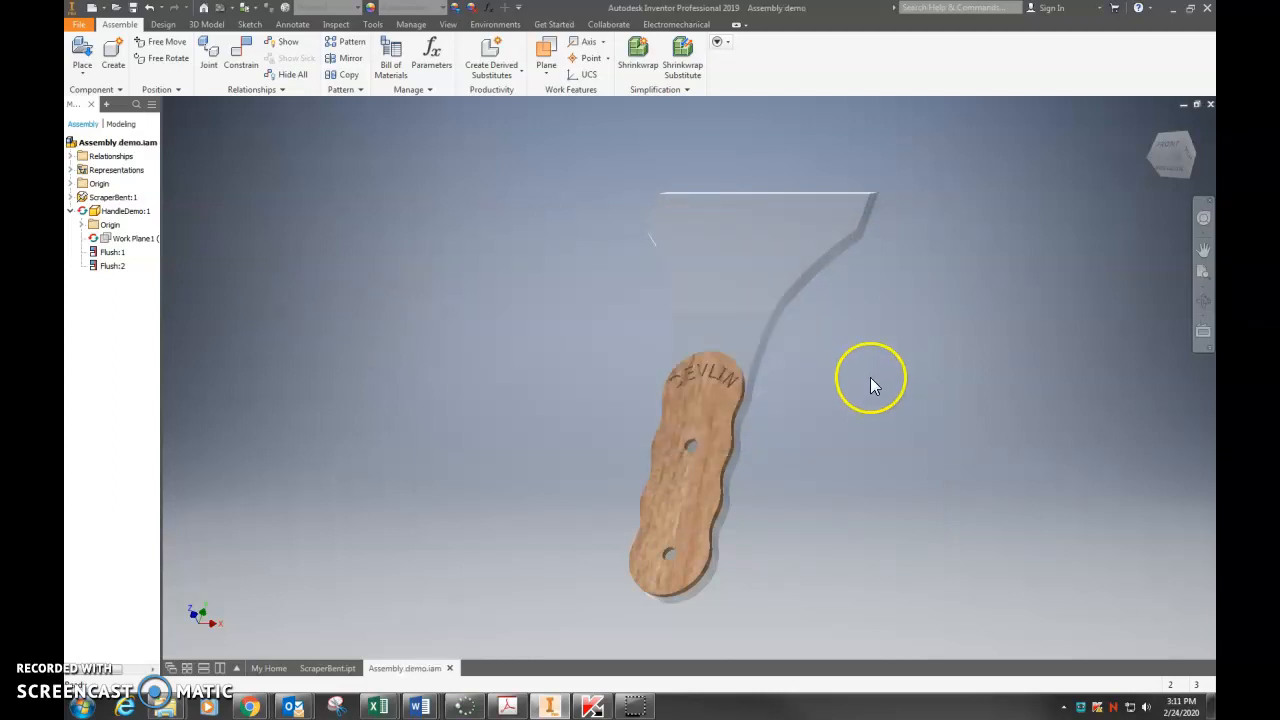
Place one more instance of the HandleDemo part in the assembly, beside the scraper
middle_click_drag(957, 522, 838, 432, "shift")
left_click(83, 54)
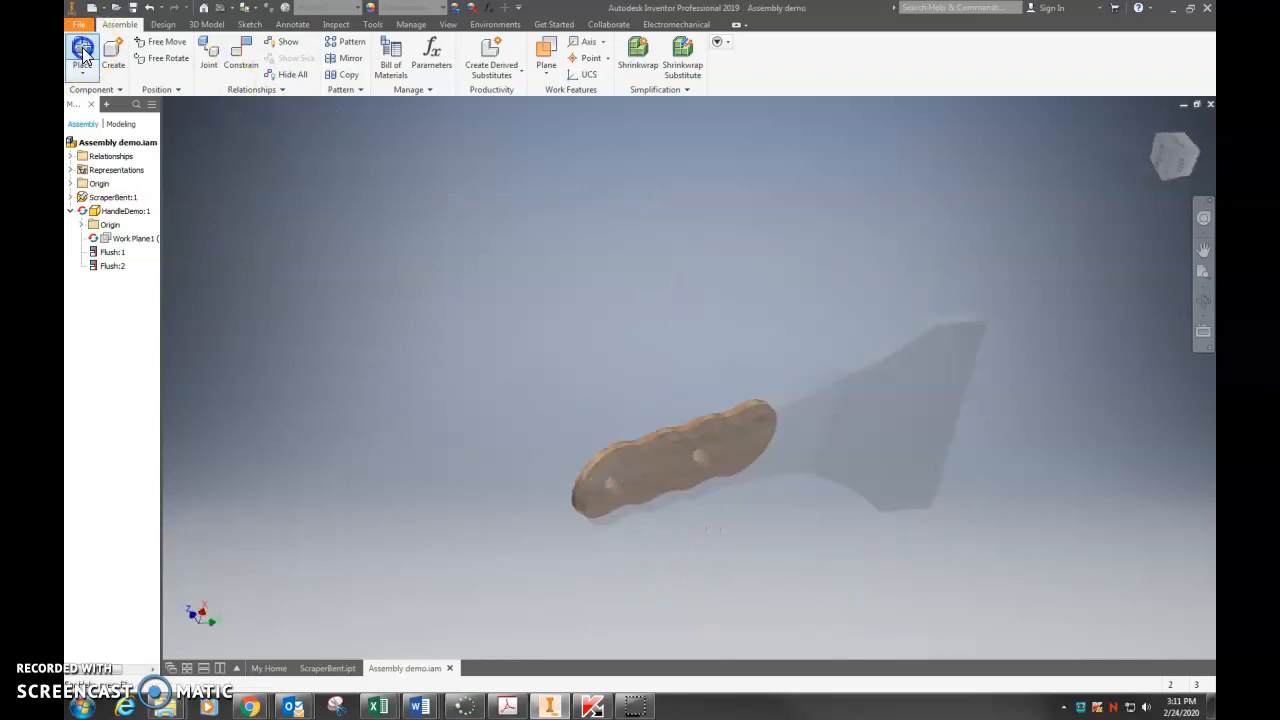
left_click(603, 314)
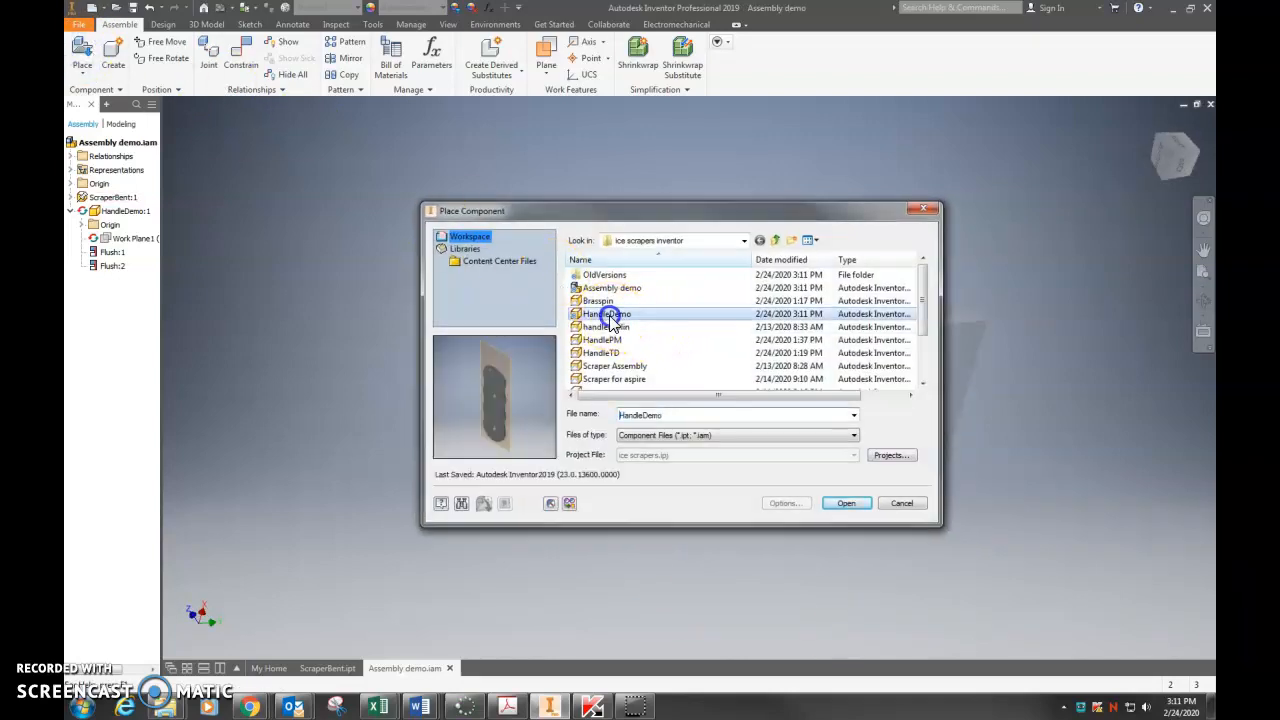
left_click(845, 503)
left_click(523, 307)
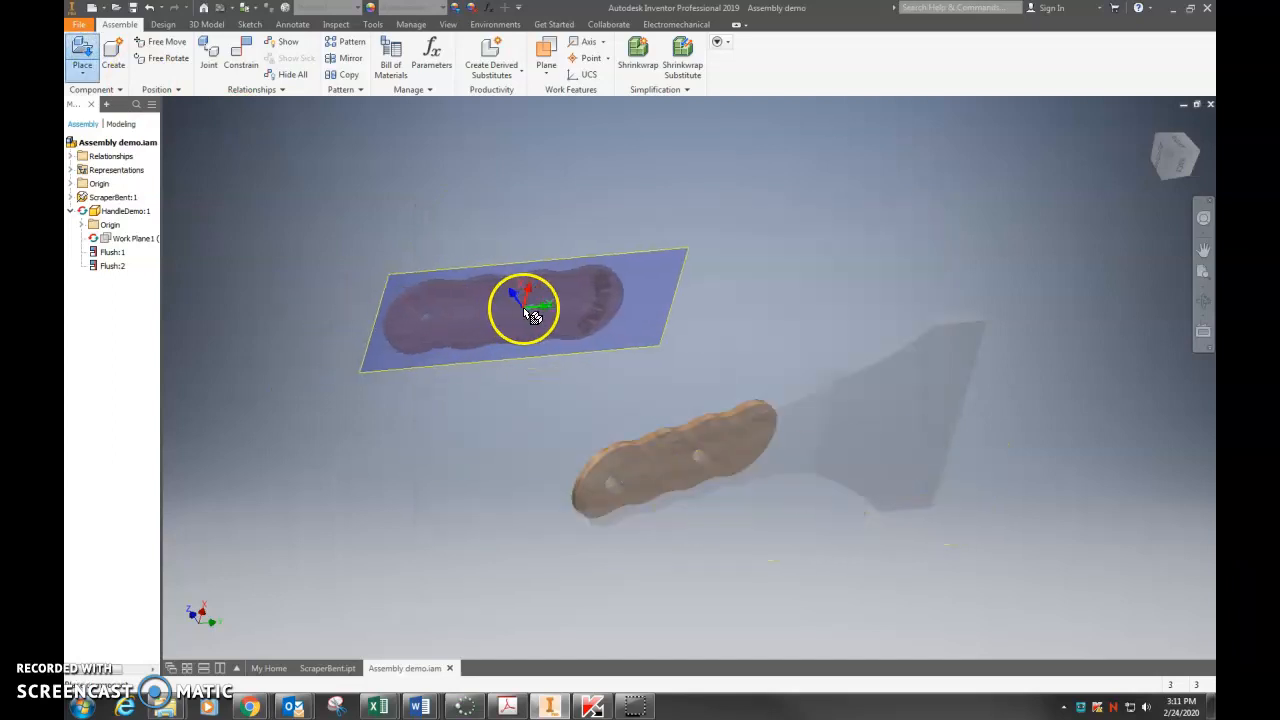
right_click(460, 395)
left_click(517, 397)
left_click_drag(517, 391, 539, 377)
left_click(468, 470)
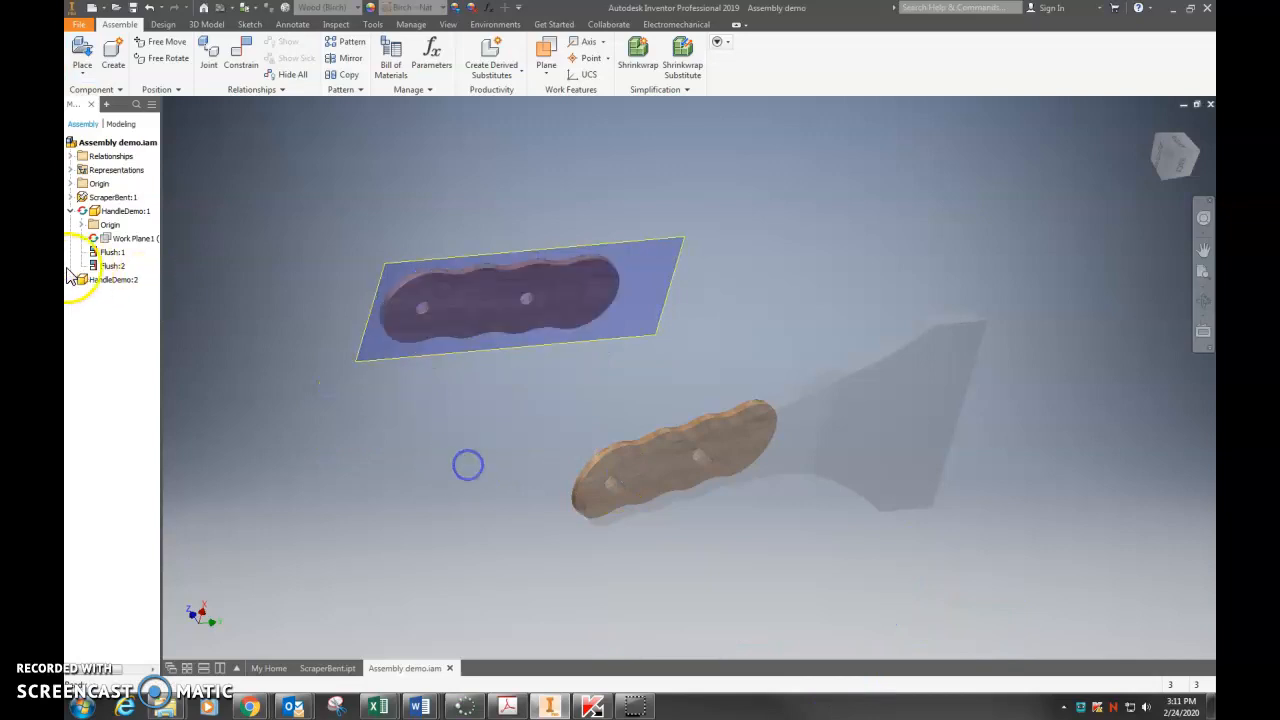
Turn off the visibility of Work Plane1 in the second HandleDemo component
left_click(70, 211)
right_click(120, 253)
left_click(148, 423)
left_click(410, 470)
left_click(525, 490)
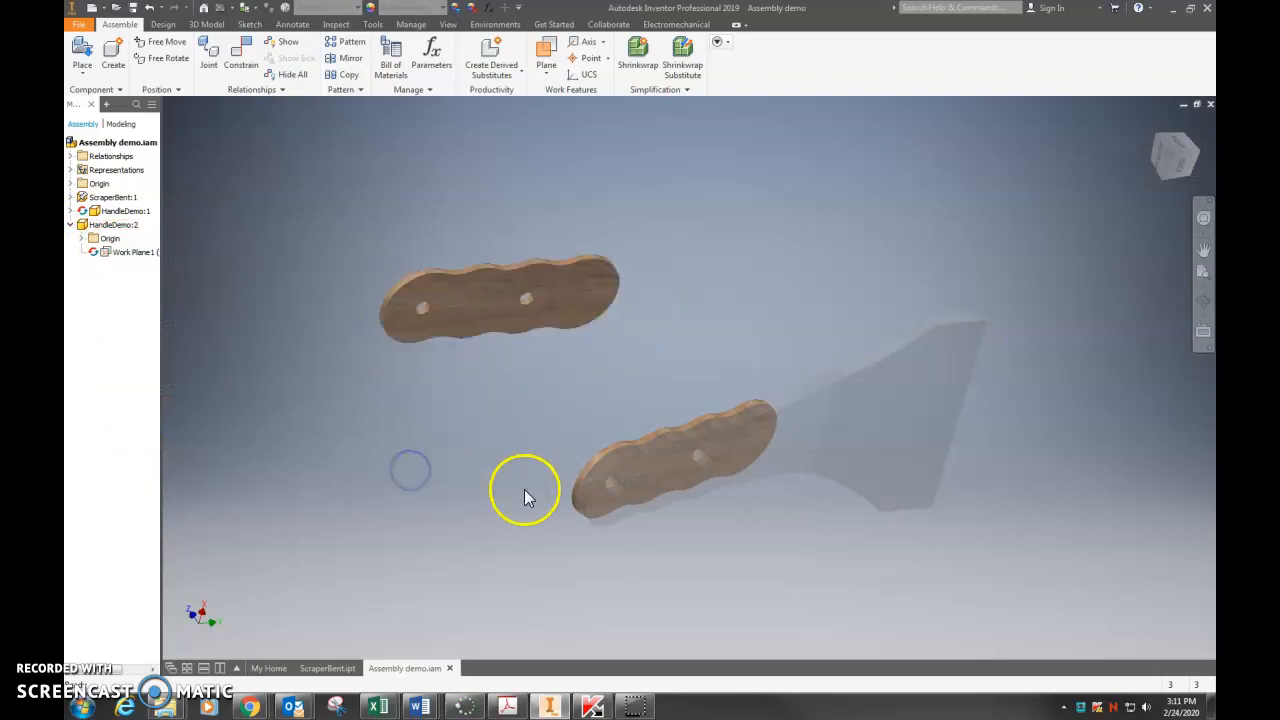
Mate the second handle's flat back face to the exposed flat face of the scraper's grip with zero offset
middle_click_drag(528, 506, 577, 580, "shift")
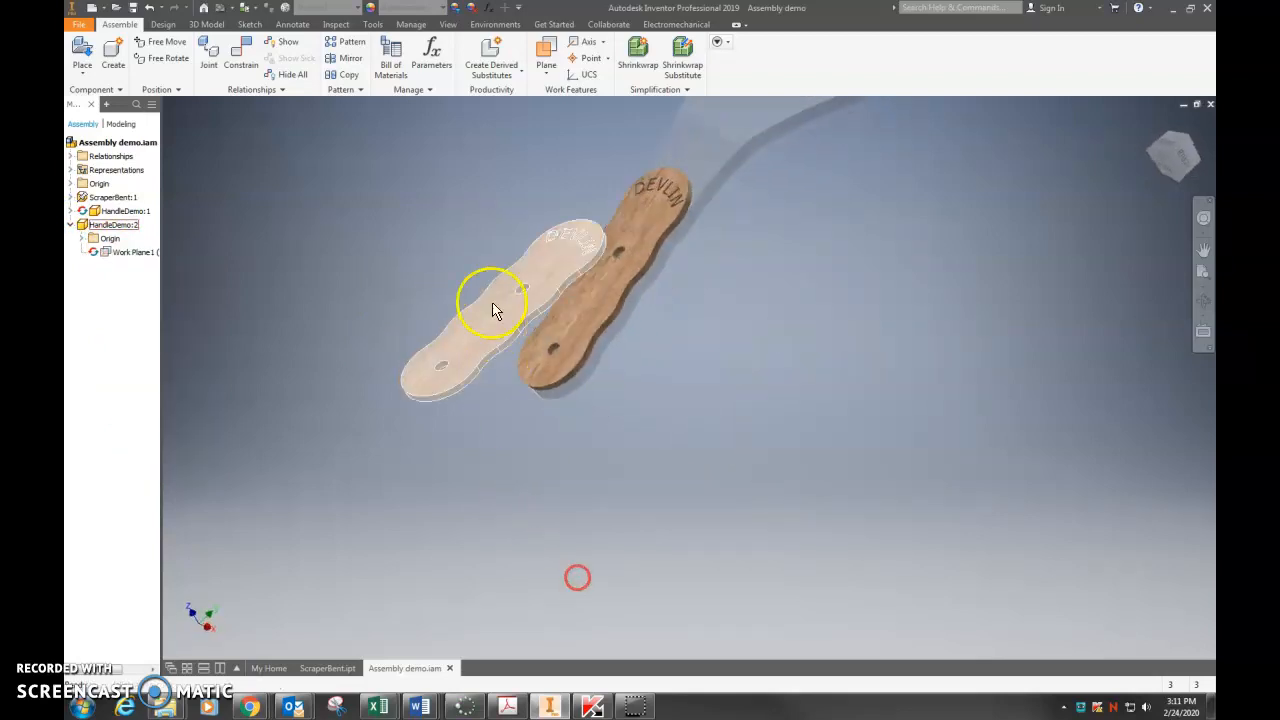
middle_click_drag(785, 455, 690, 395, "shift")
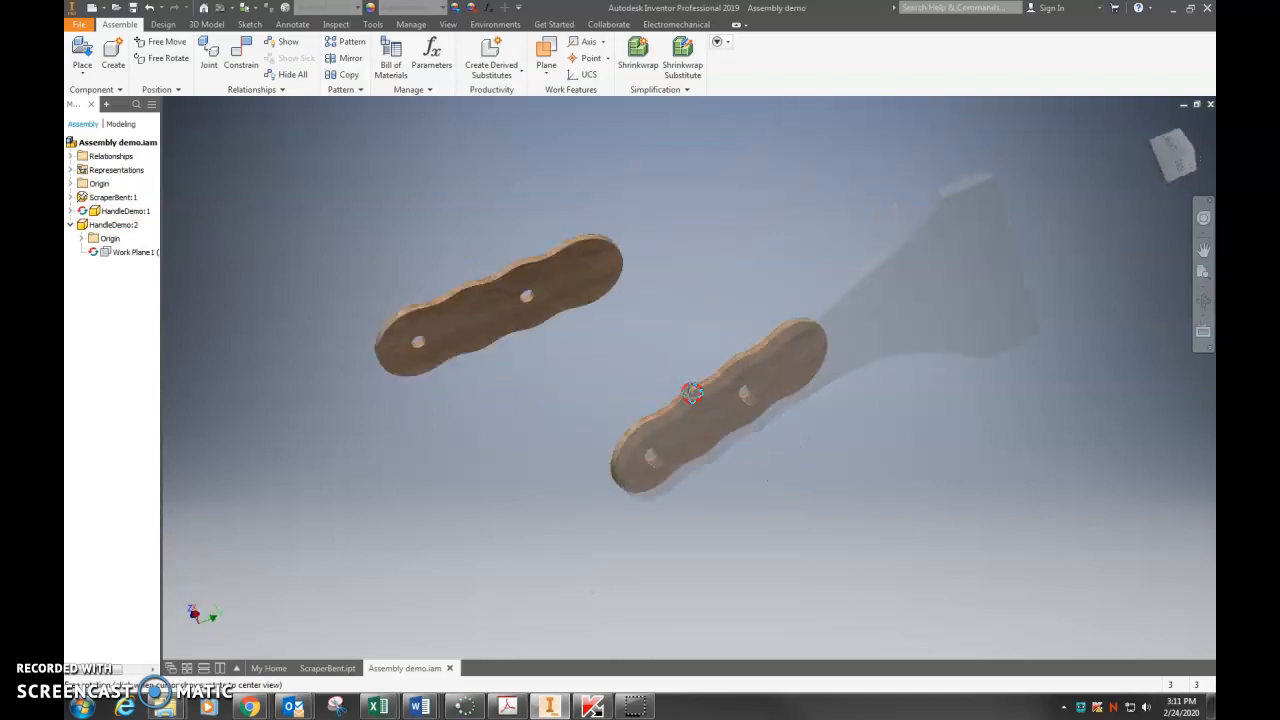
left_click(240, 60)
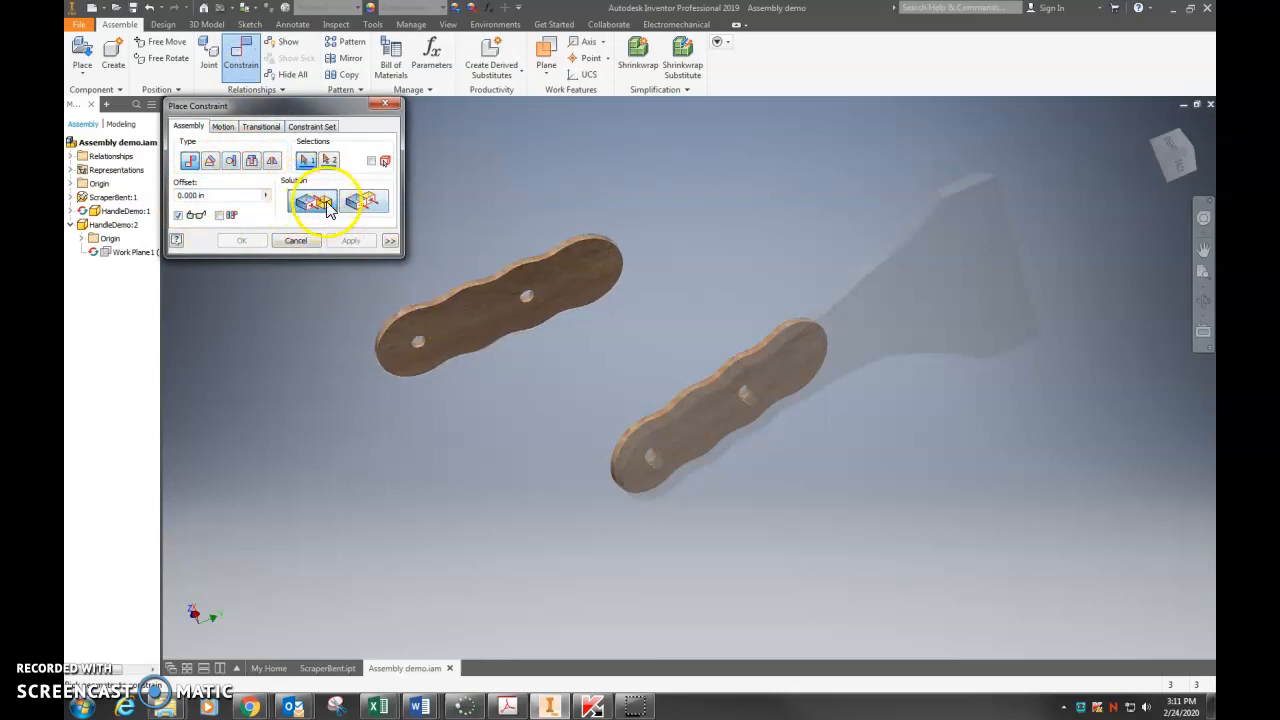
left_click(508, 292)
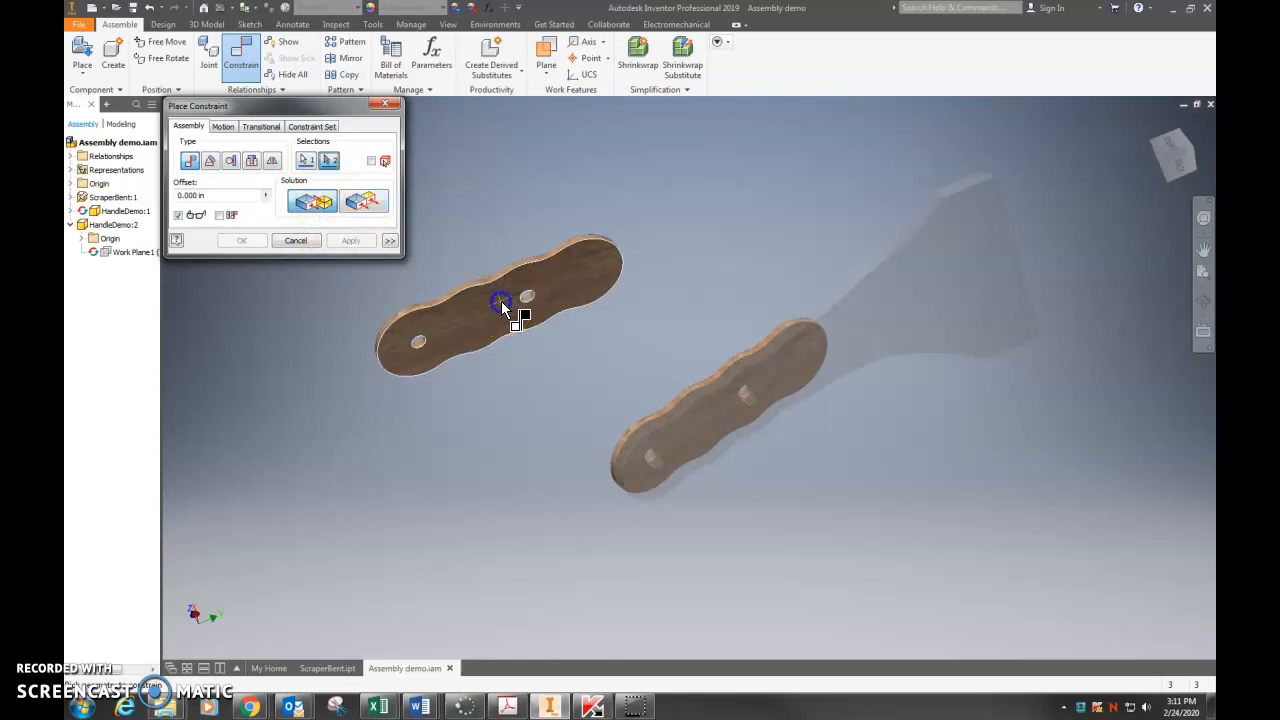
left_click(734, 428)
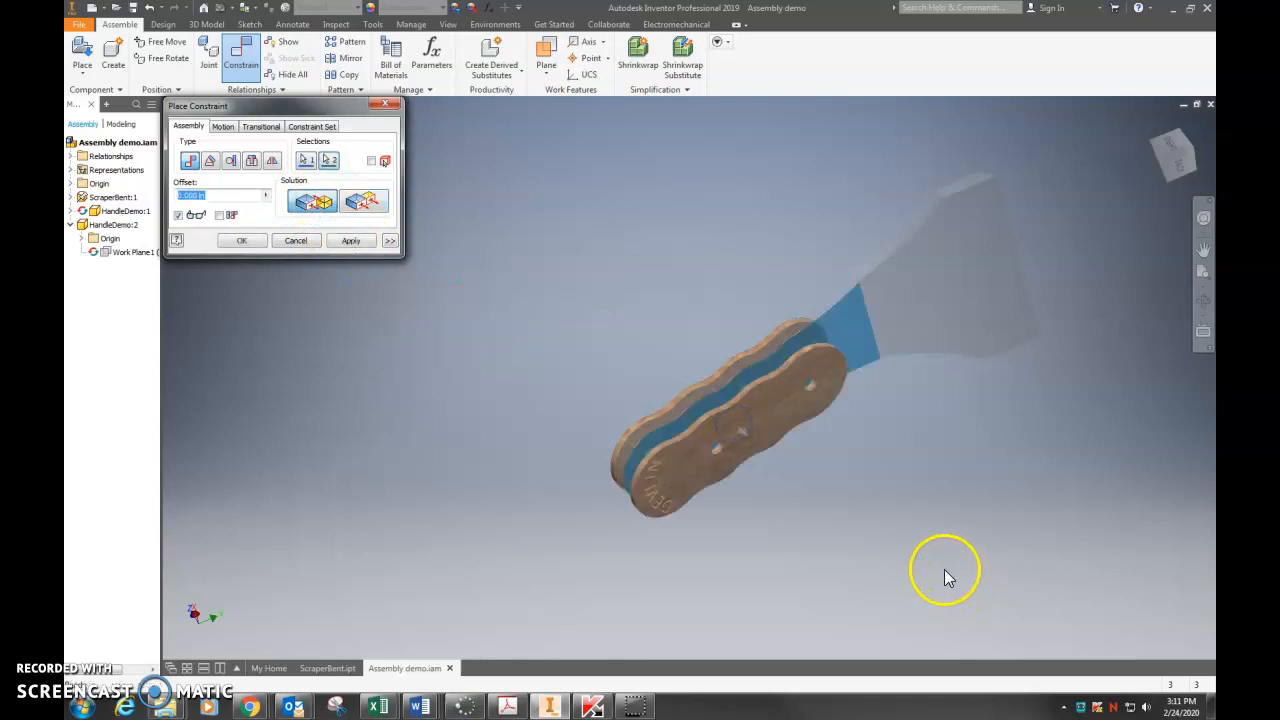
left_click(356, 244)
Mate the axes of the two handles' holes nearest the engraved names
middle_click_drag(750, 470, 803, 483, "shift")
left_click(765, 373)
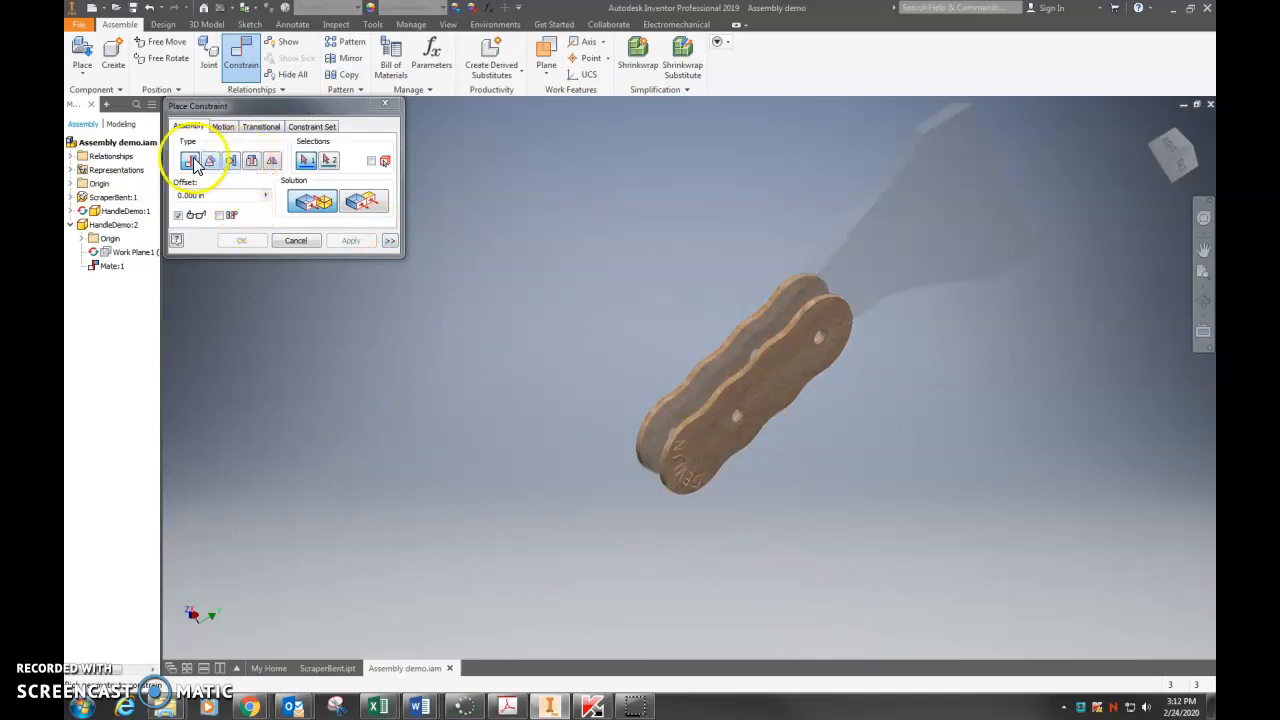
scroll(758, 359, "up", 5)
middle_click_drag(758, 359, 780, 366, "shift")
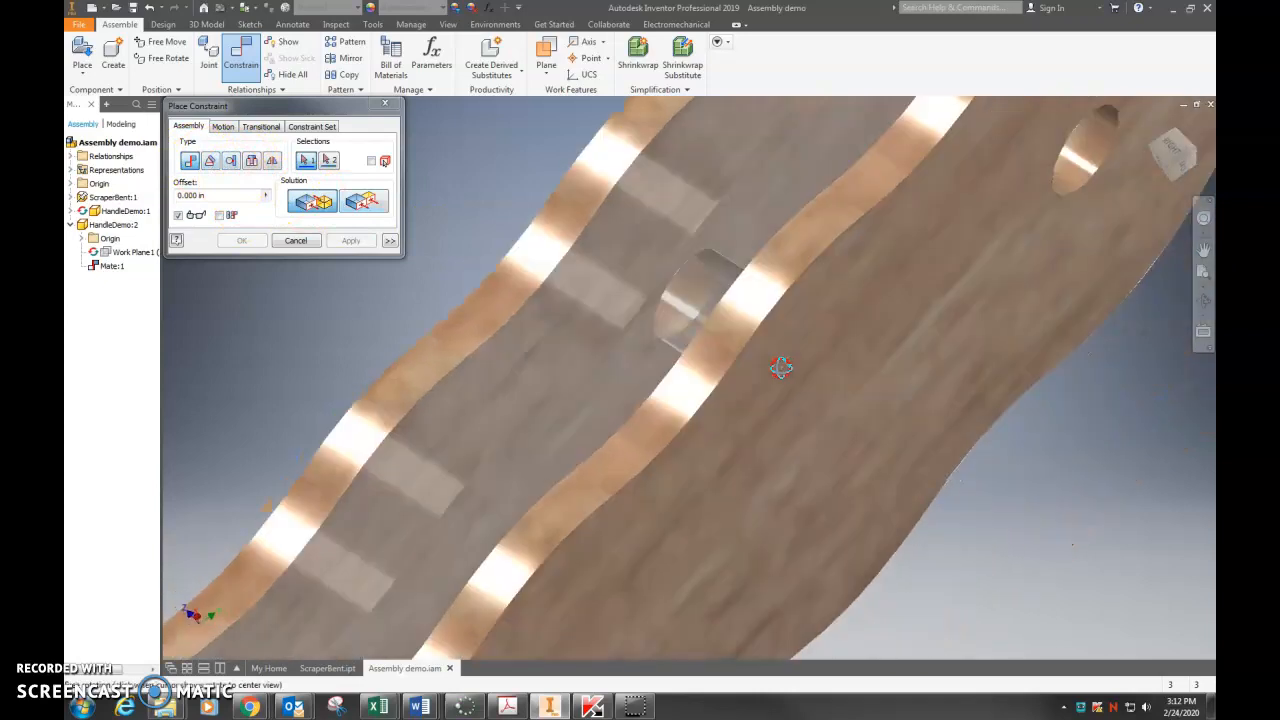
scroll(686, 298, "down", 3)
middle_click_drag(686, 298, 994, 646, "shift")
middle_click_drag(791, 448, 818, 460, "shift")
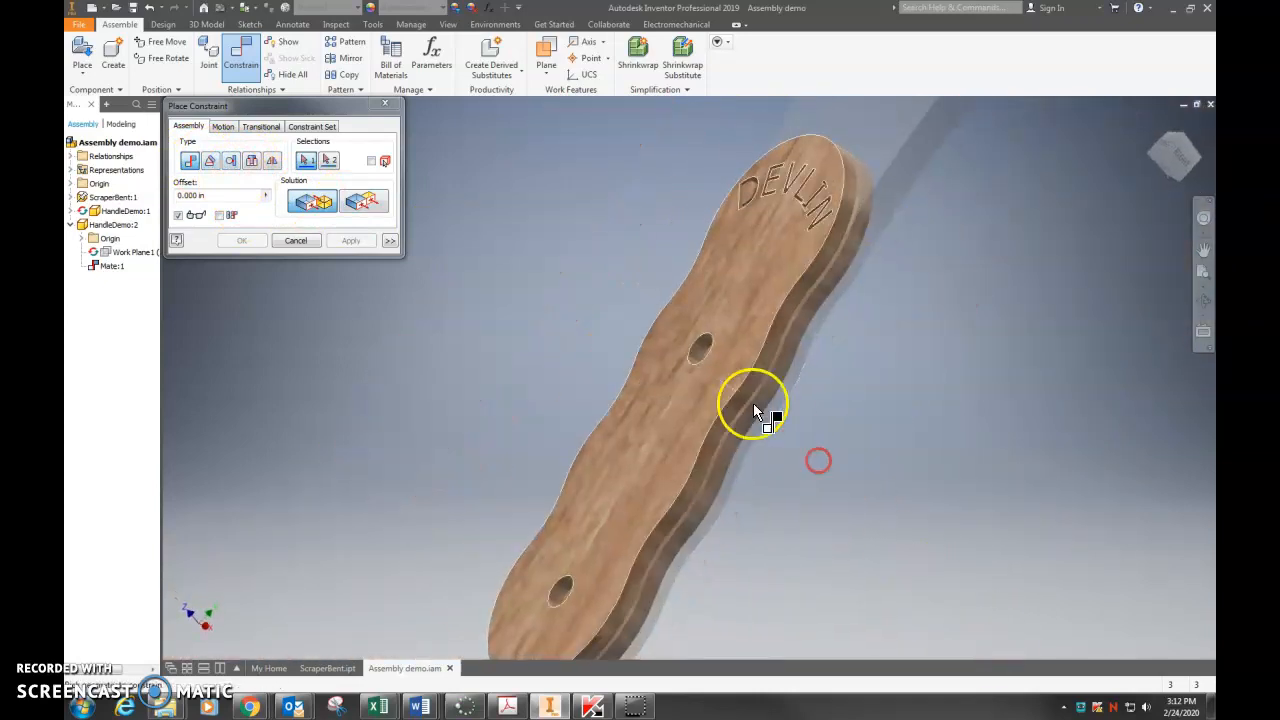
left_click(702, 346)
middle_click_drag(851, 563, 701, 254, "shift")
scroll(748, 514, "up", 3)
scroll(701, 254, "up", 2)
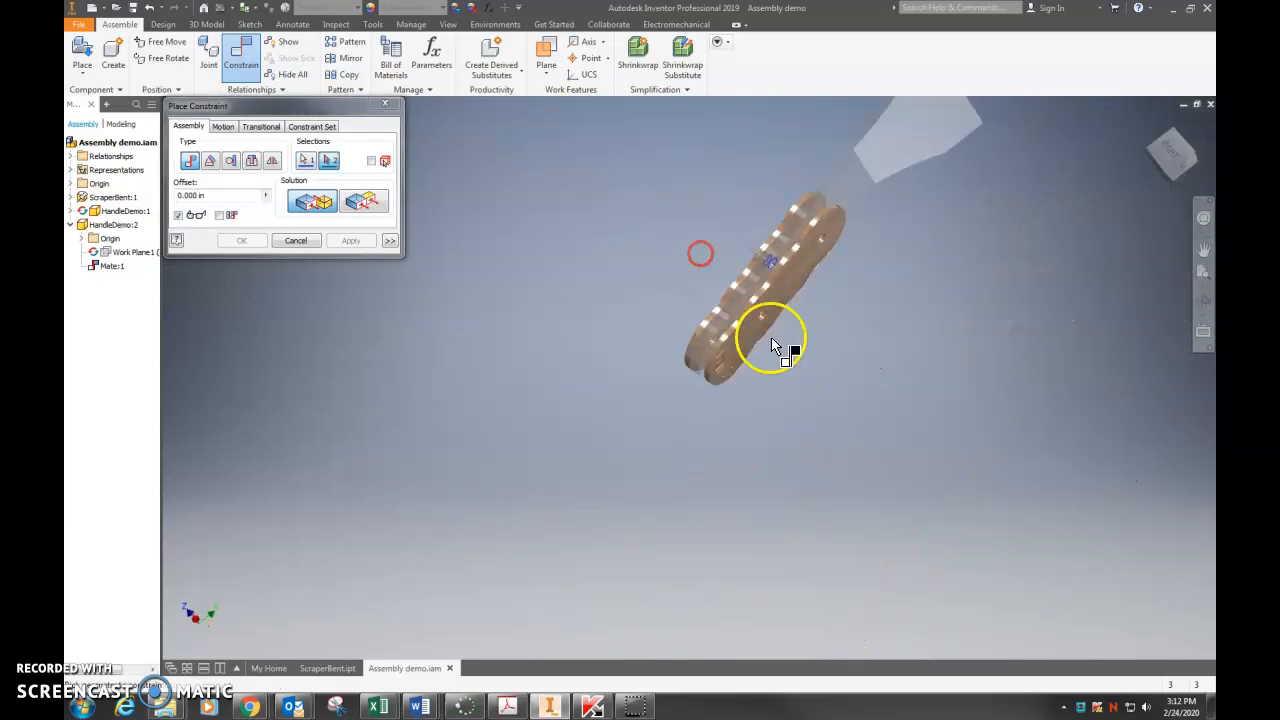
scroll(775, 320, "down", 6)
left_click(694, 320)
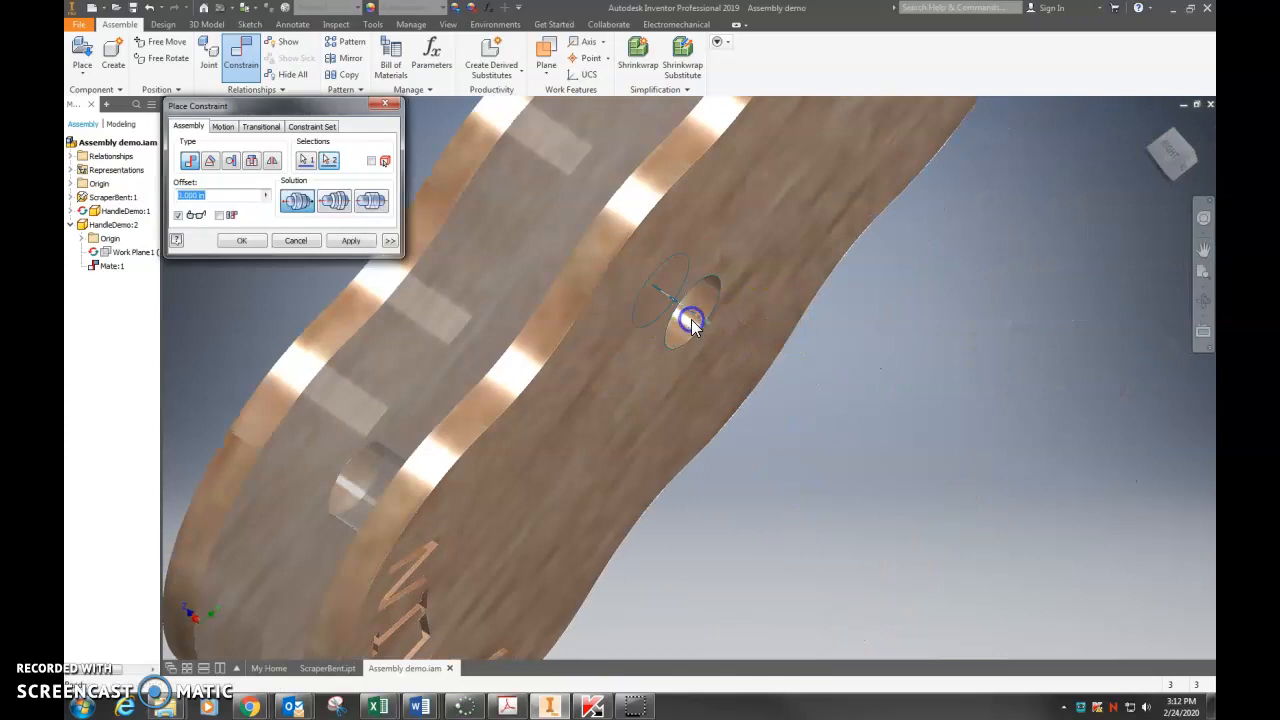
scroll(694, 320, "up", 5)
left_click(352, 241)
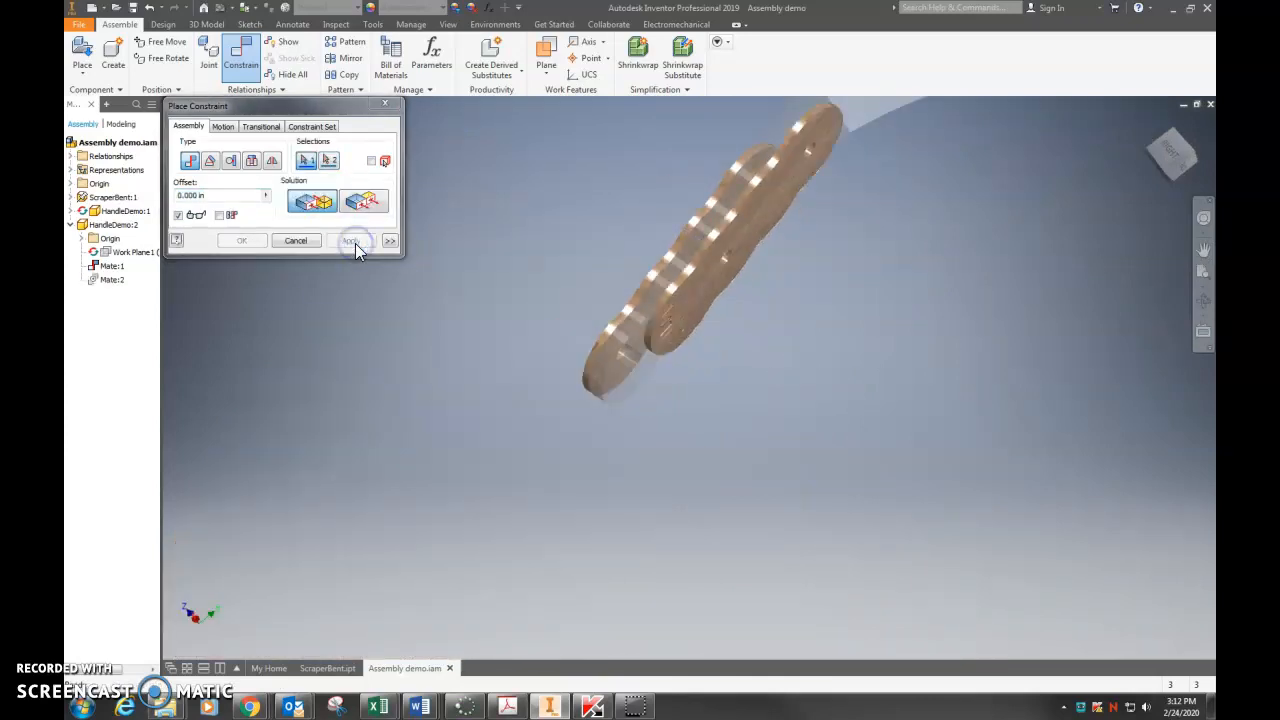
Mate the axes of the two handles' remaining holes at the ends away from the names, and finish constraining
mouse_move(923, 437)
middle_mouse_down("shift")
mouse_move(817, 394)
mouse_move(915, 447)
middle_mouse_up("shift")
middle_click_drag(811, 203, 842, 262, "shift")
scroll(842, 264, "down", 5)
left_click(828, 243)
scroll(791, 449, "up", 5)
middle_click_drag(791, 449, 799, 473, "shift")
scroll(757, 384, "down", 5)
left_click(795, 283)
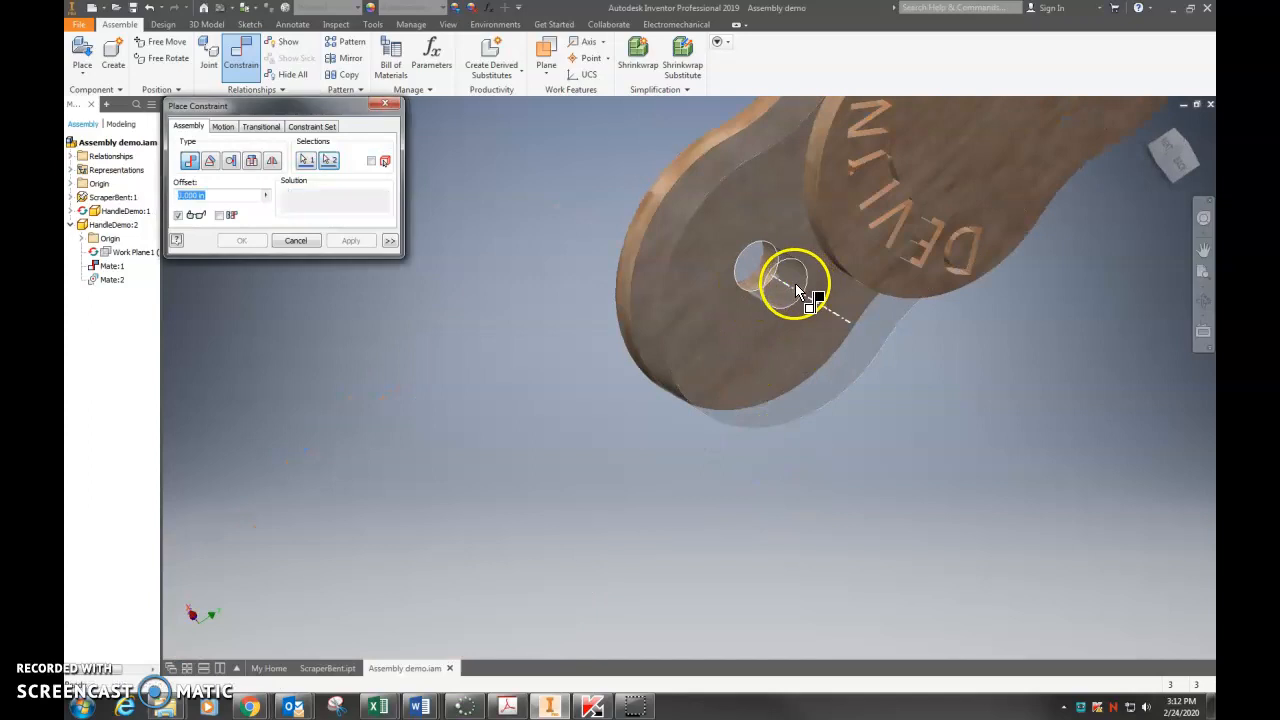
scroll(505, 280, "up", 4)
left_click(344, 240)
middle_click_drag(940, 450, 966, 468, "shift")
scroll(868, 273, "down", 4)
middle_click_drag(801, 288, 858, 364, "shift")
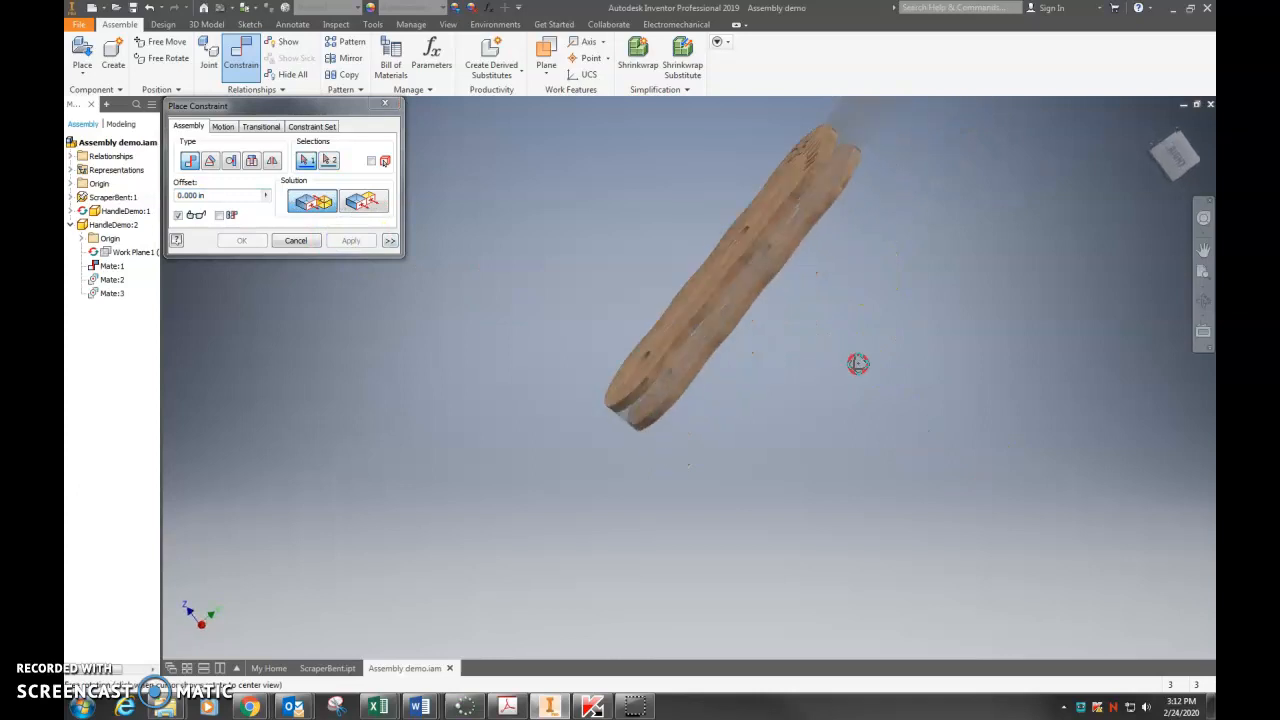
left_click(293, 241)
middle_click_drag(557, 434, 746, 464, "shift")
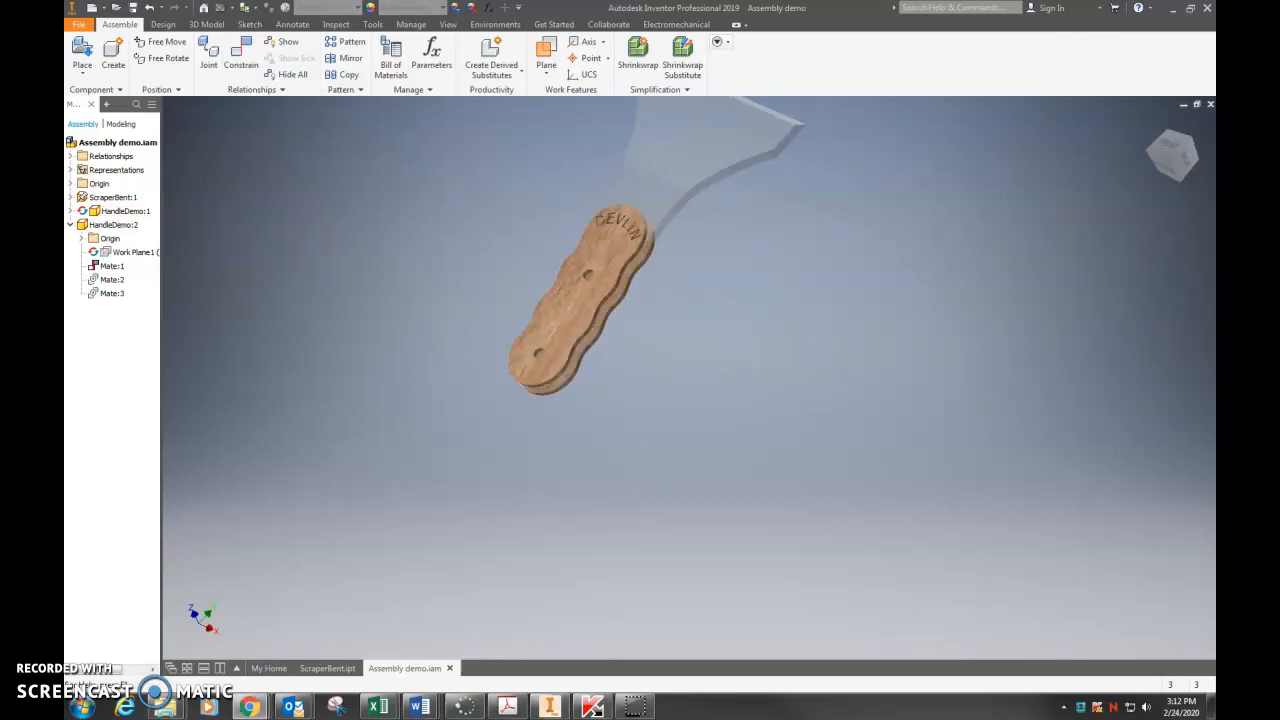
Switch to Chrome, download Brasspin.ipt from the "Ice Scraper part 3 - handles" assignment and open it in Inventor
left_click_drag(1214, 6, 580, 2)
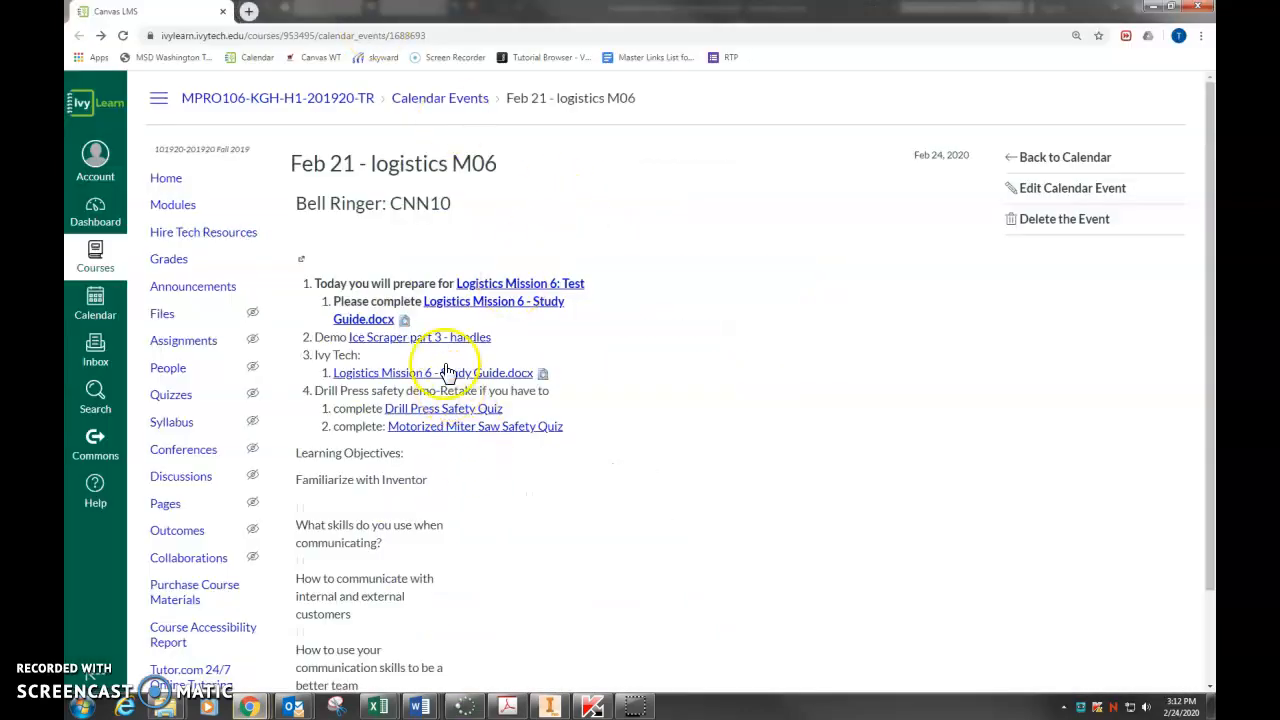
left_click(441, 337)
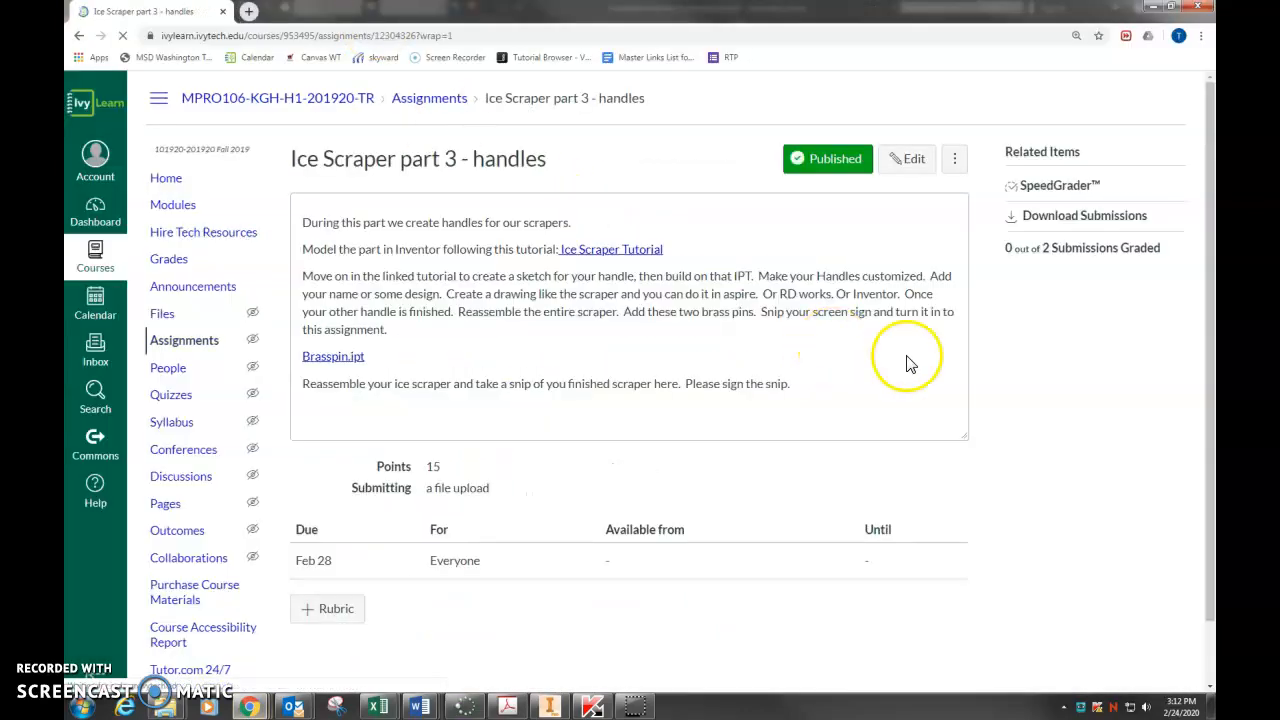
left_click(333, 356)
left_click(220, 197)
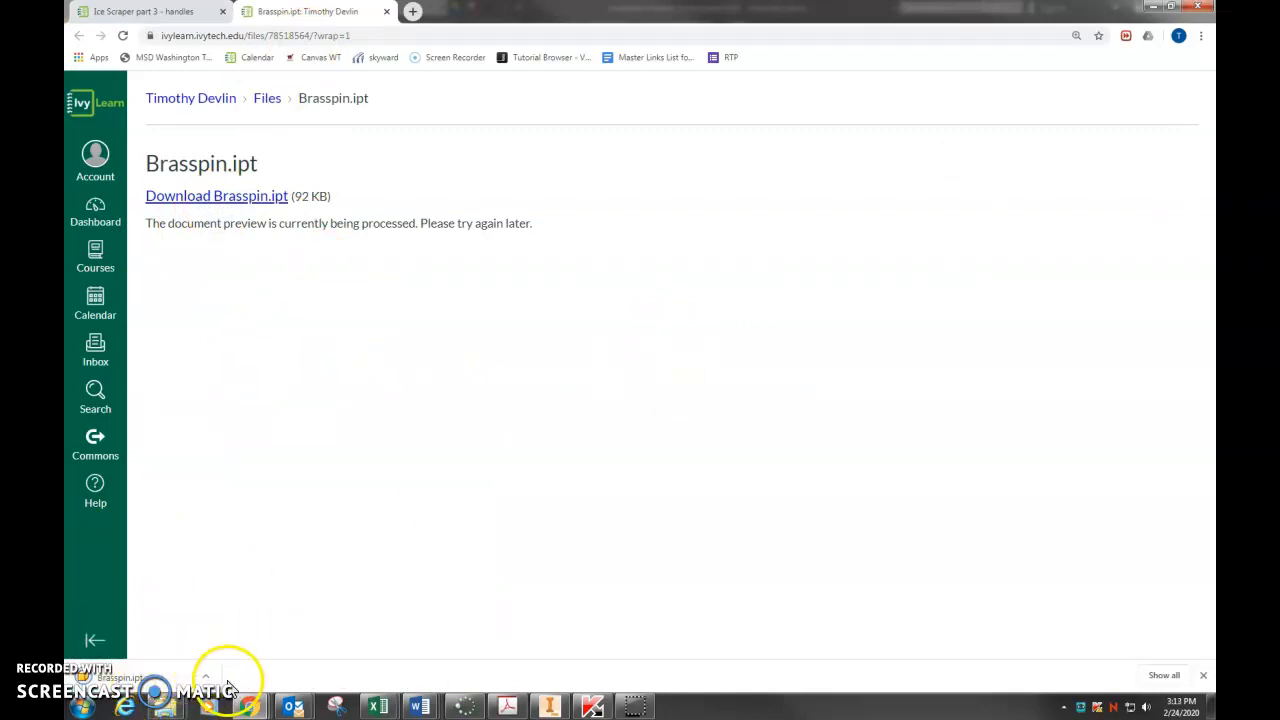
left_click(176, 674)
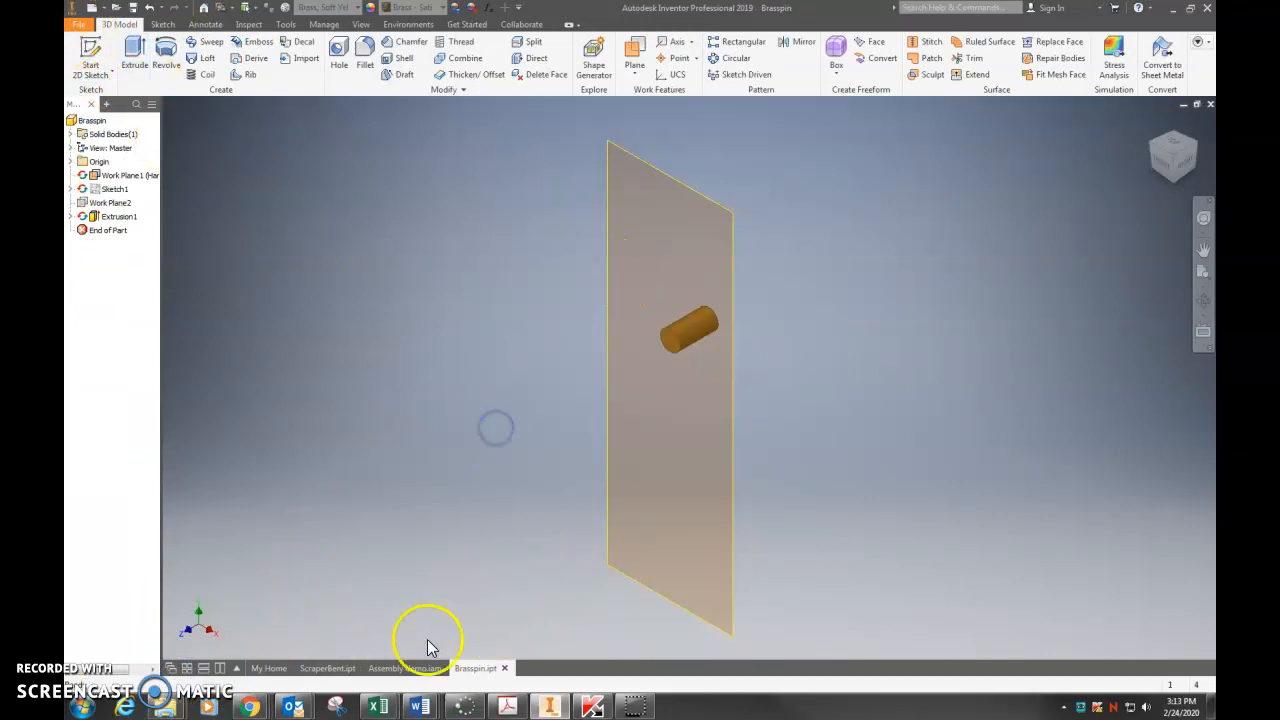
Place two instances of the Brasspin part in Assembly demo, beside the handles
left_click(402, 669)
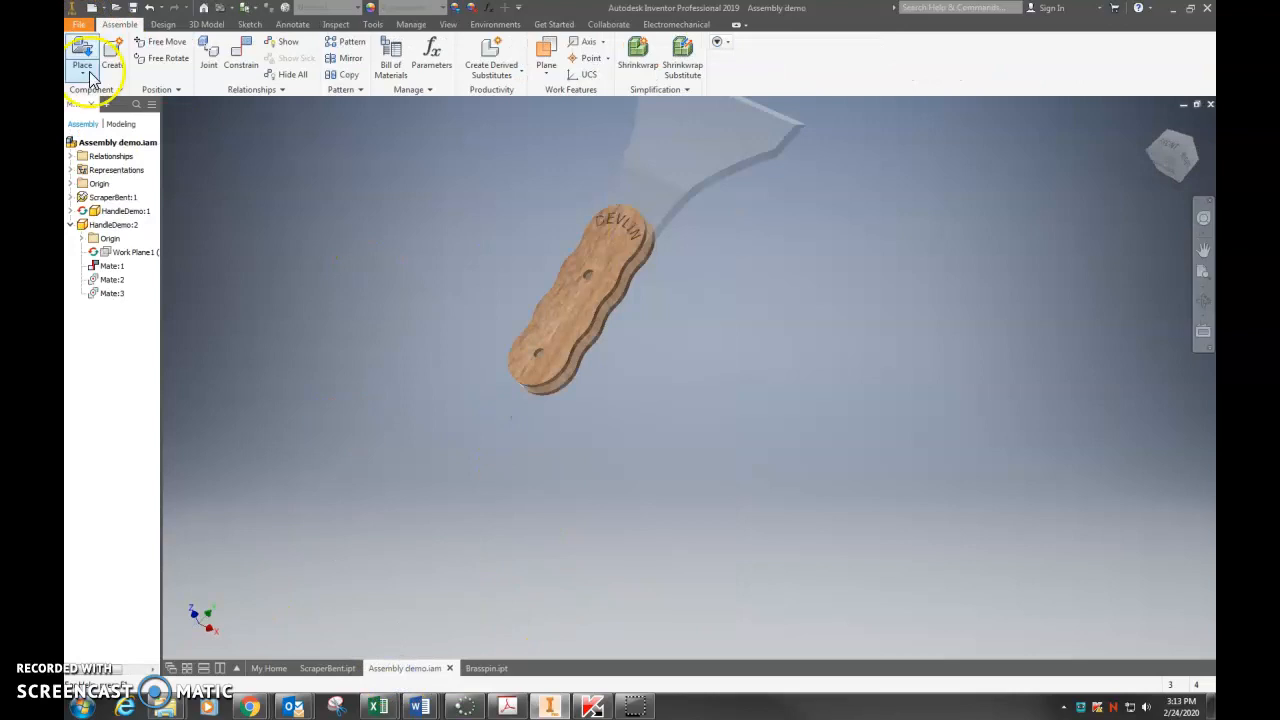
left_click(82, 50)
left_click(598, 300)
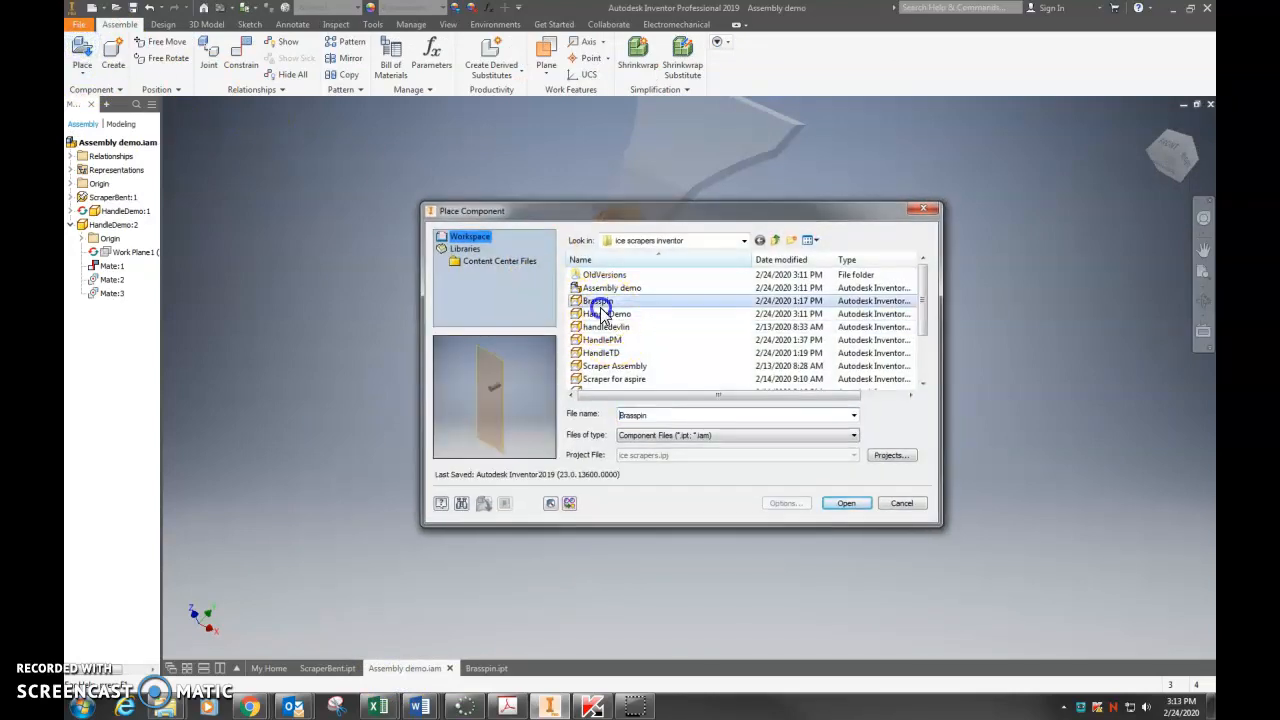
left_click(846, 503)
left_click(848, 318)
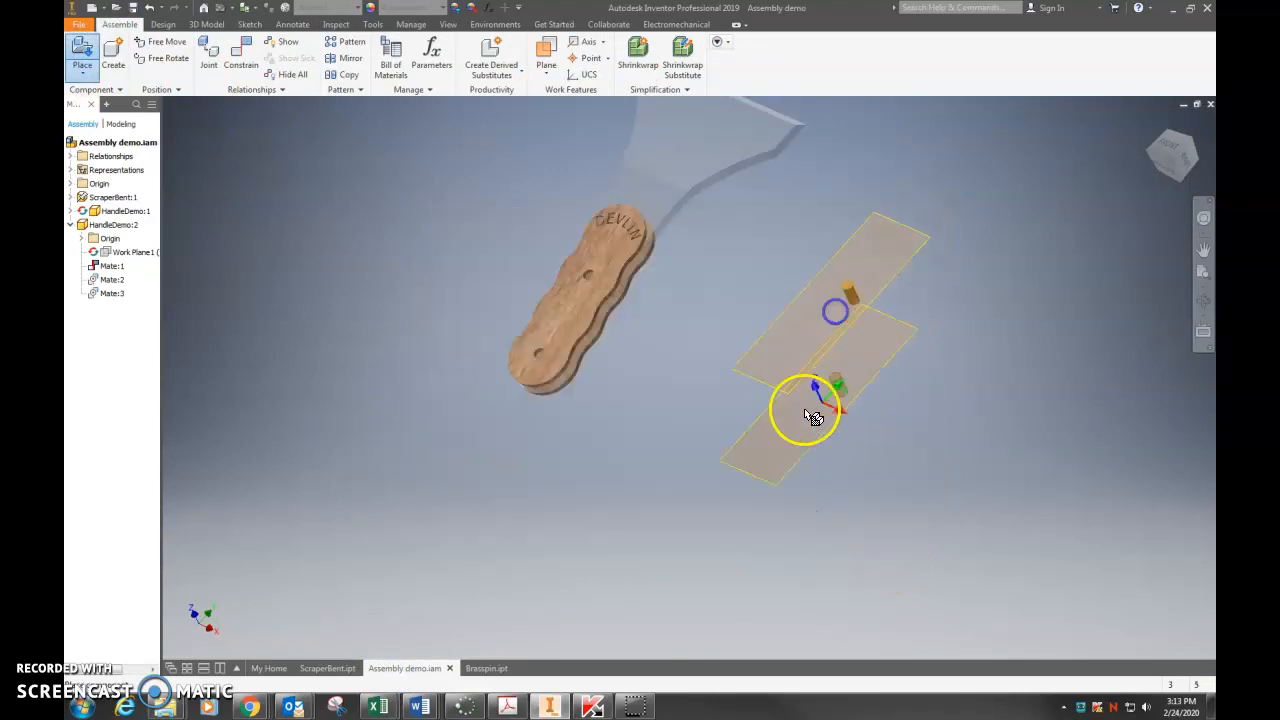
left_click(815, 418)
right_click(950, 437)
left_click(982, 425)
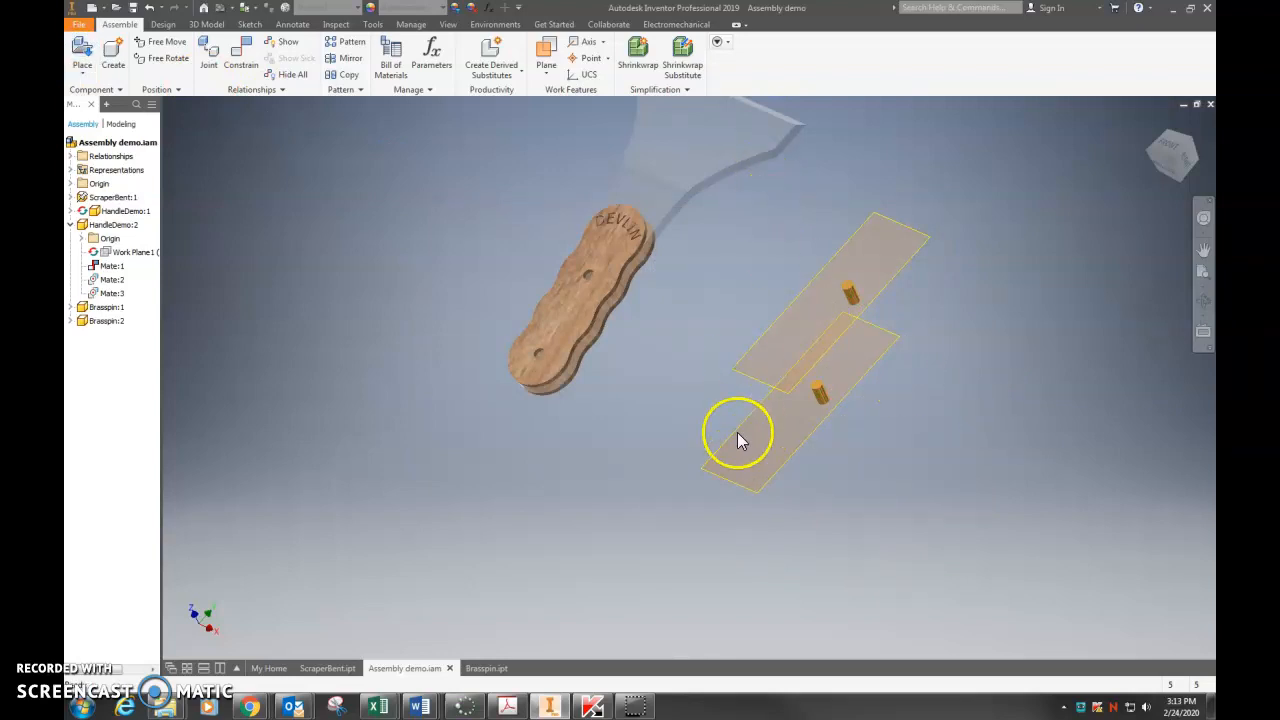
Turn off the visibility of Work Plane1 in both Brasspin components
left_click(76, 310)
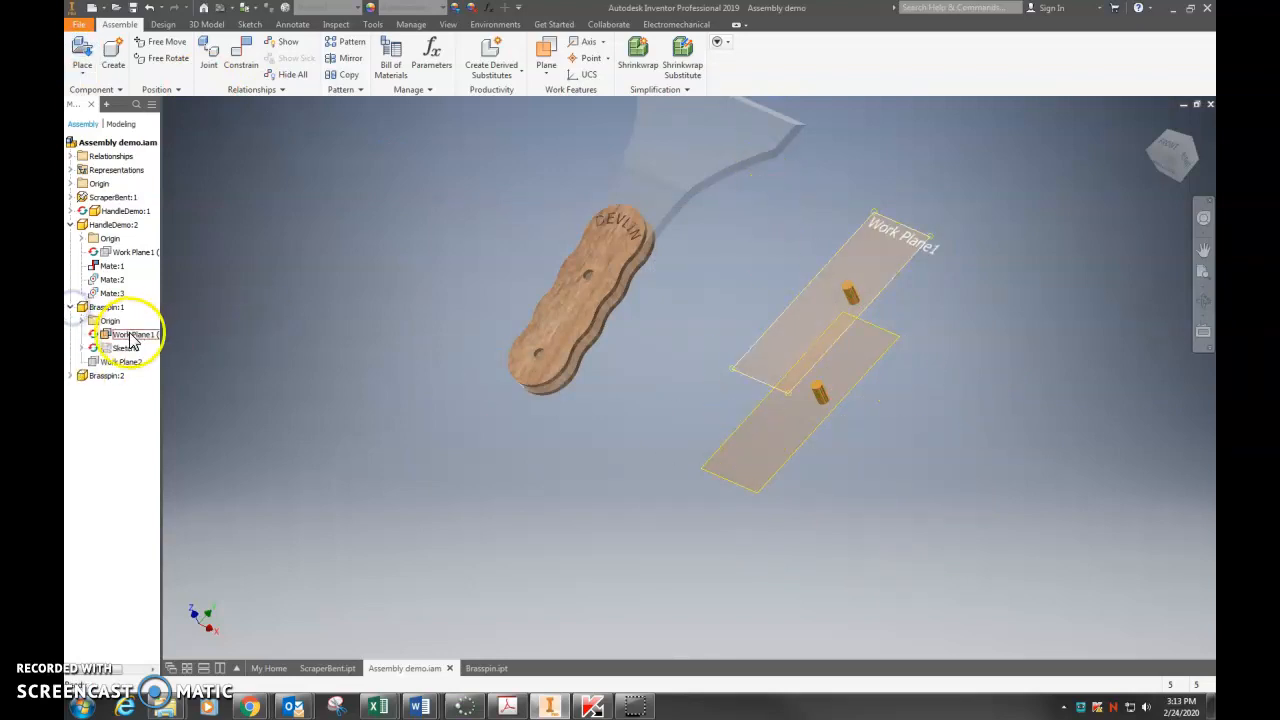
right_click(133, 334)
left_click(164, 499)
left_click(70, 375)
right_click(116, 403)
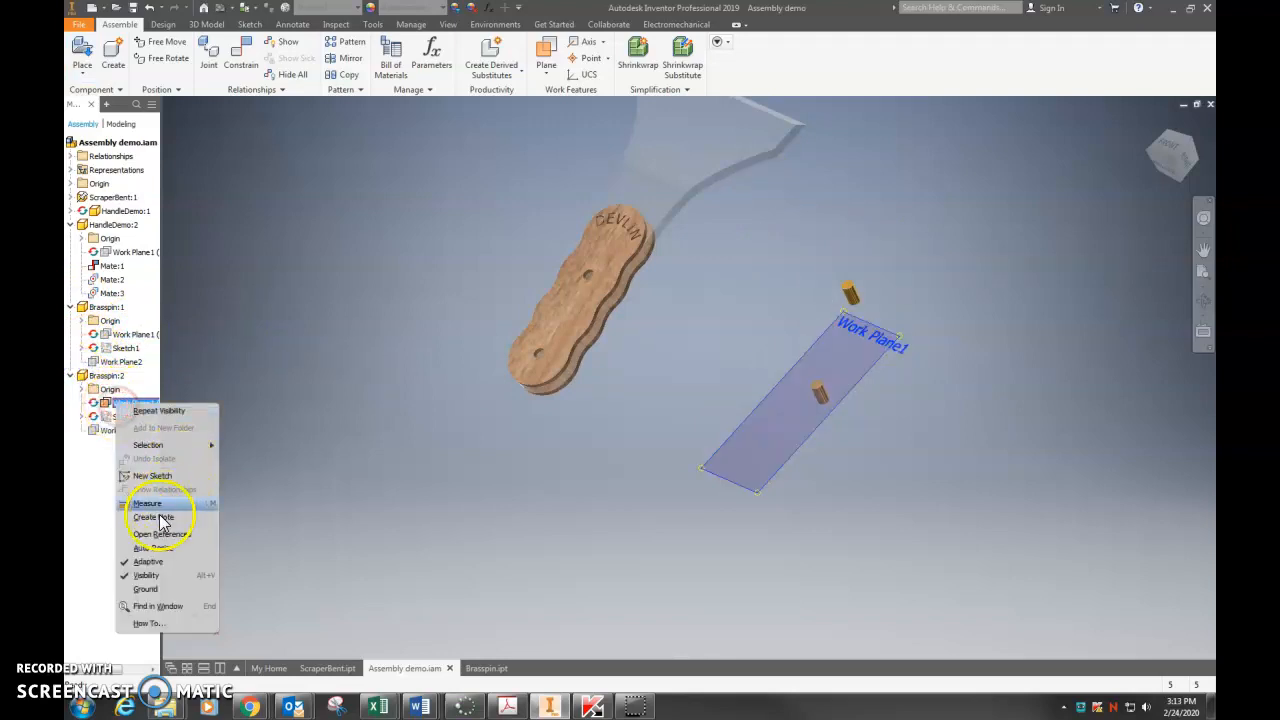
left_click(146, 575)
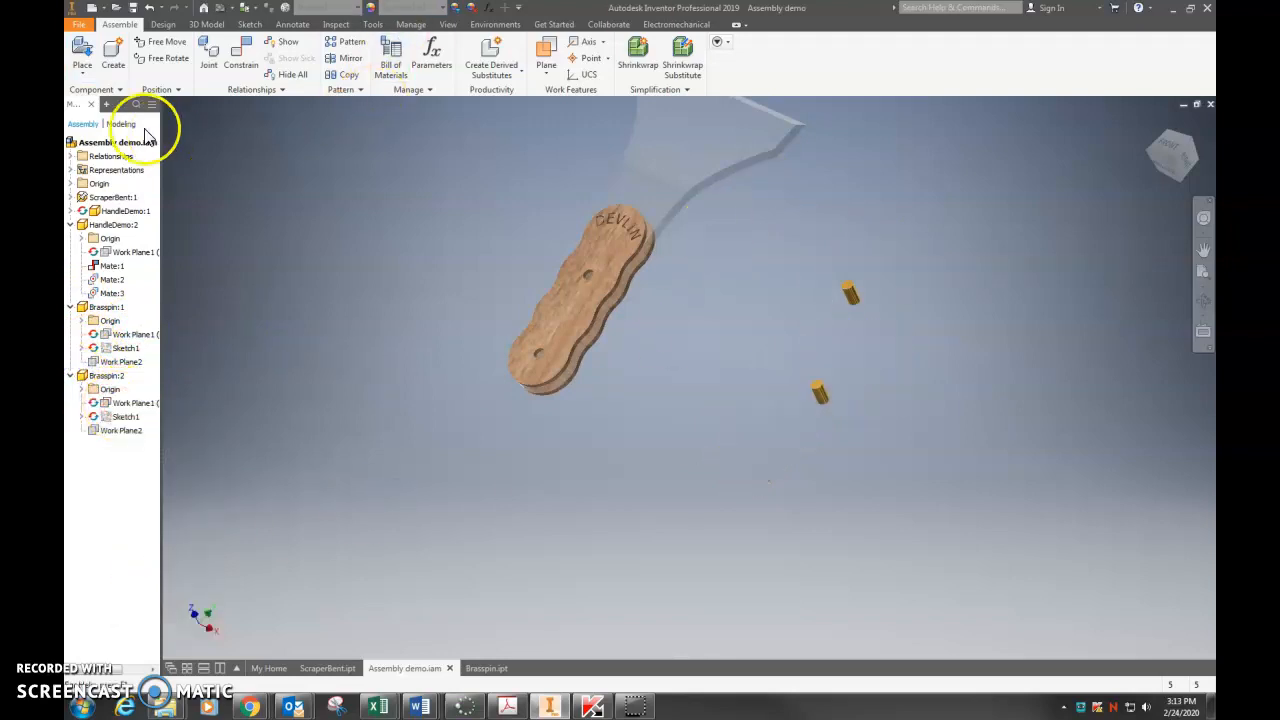
Apply an Insert constraint with zero offset between the second brass pin's end and the handle hole farthest from the name
left_click(241, 52)
left_click(251, 161)
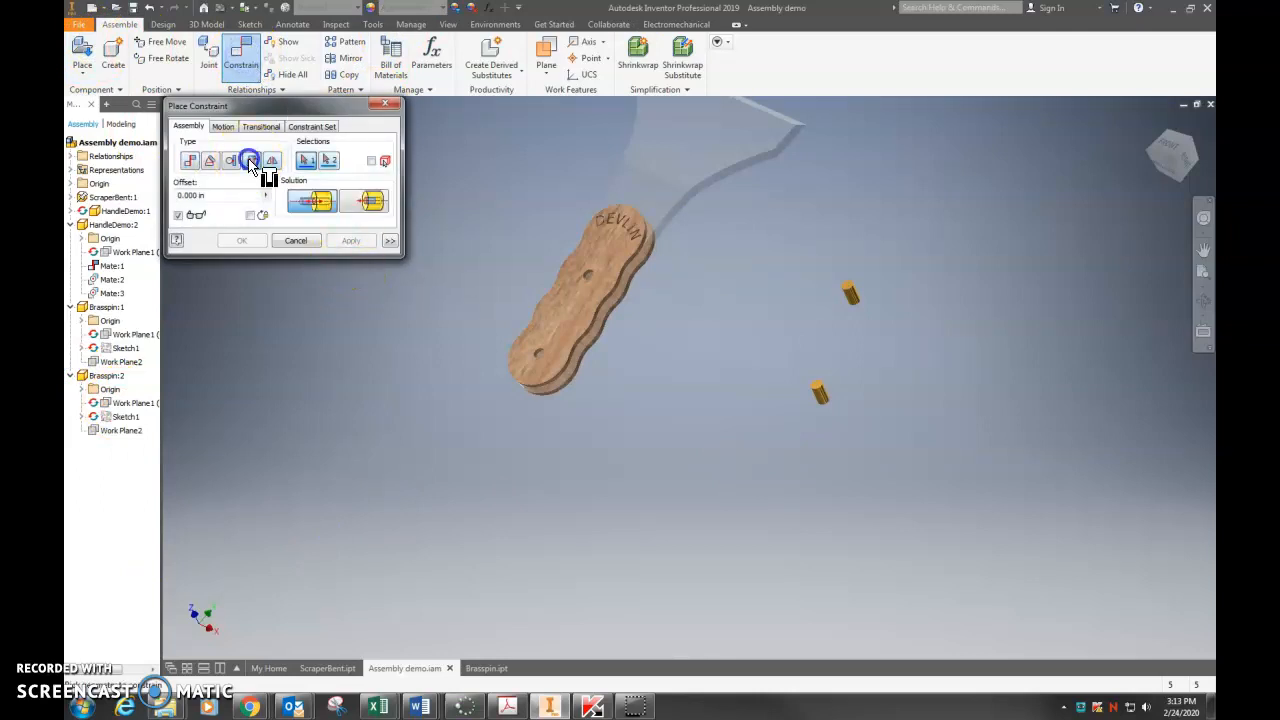
scroll(795, 410, "down", 3)
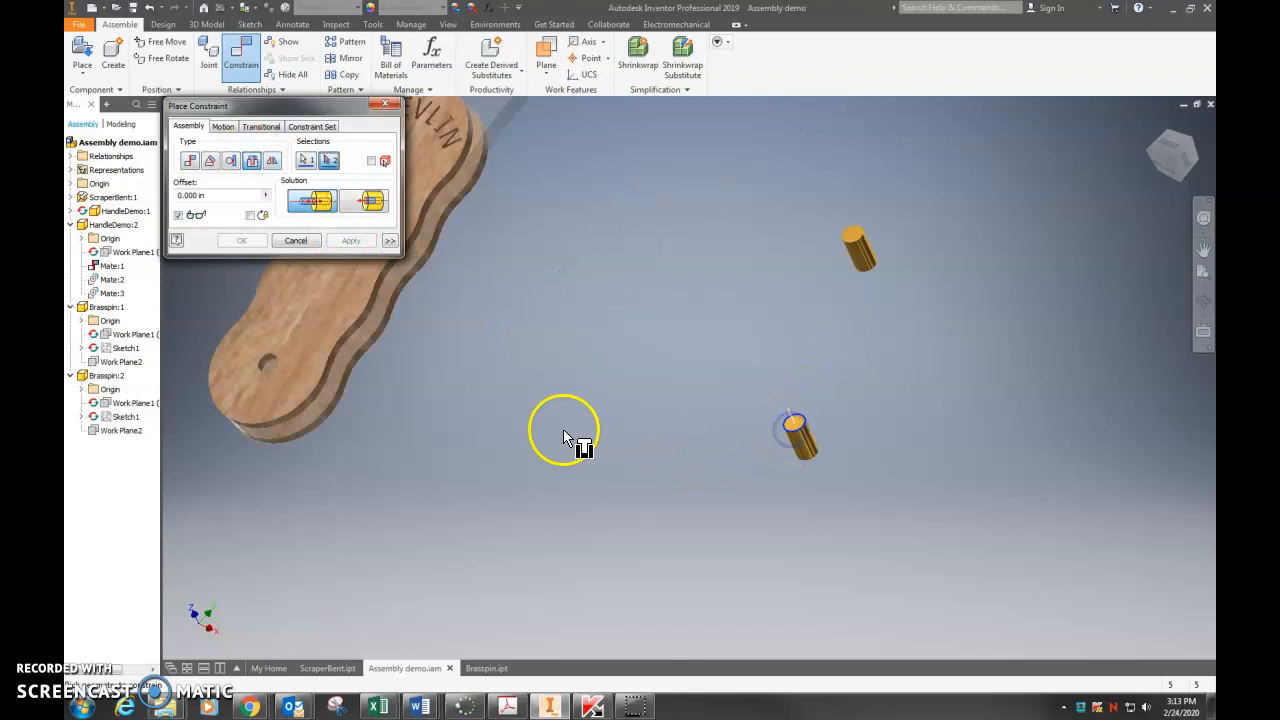
middle_click_drag(563, 430, 740, 434)
left_click(429, 373)
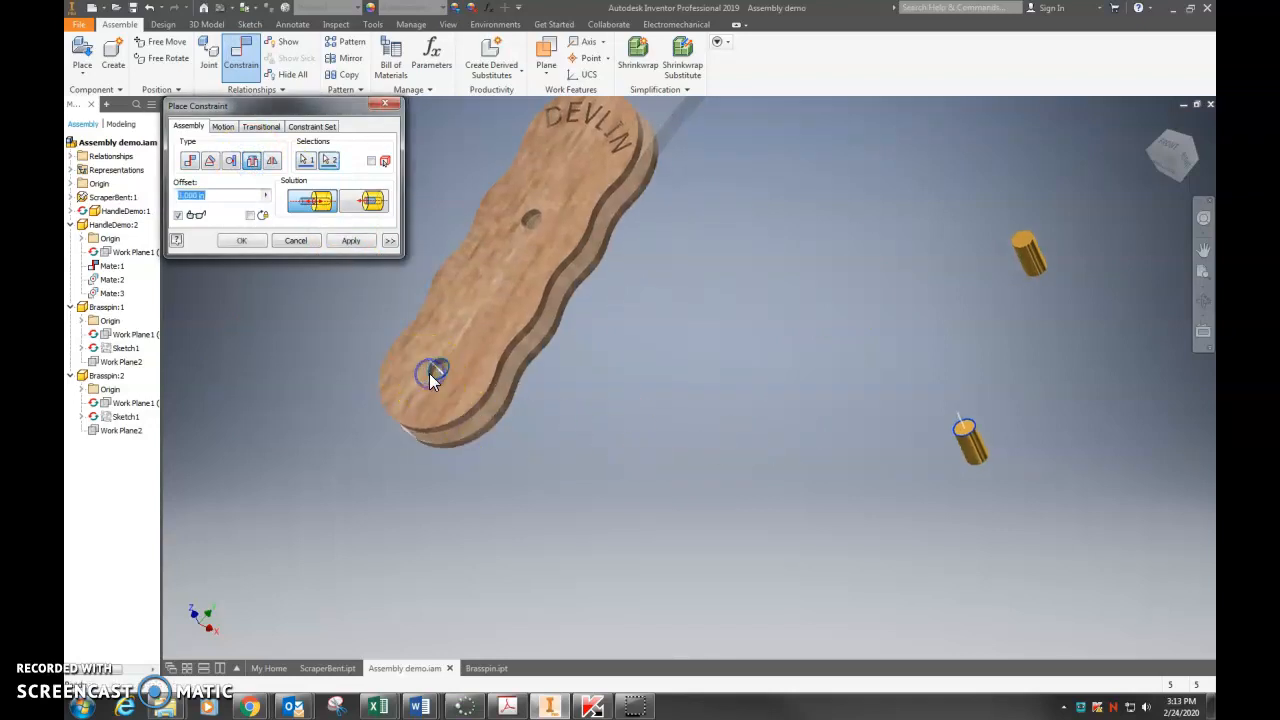
left_click(352, 243)
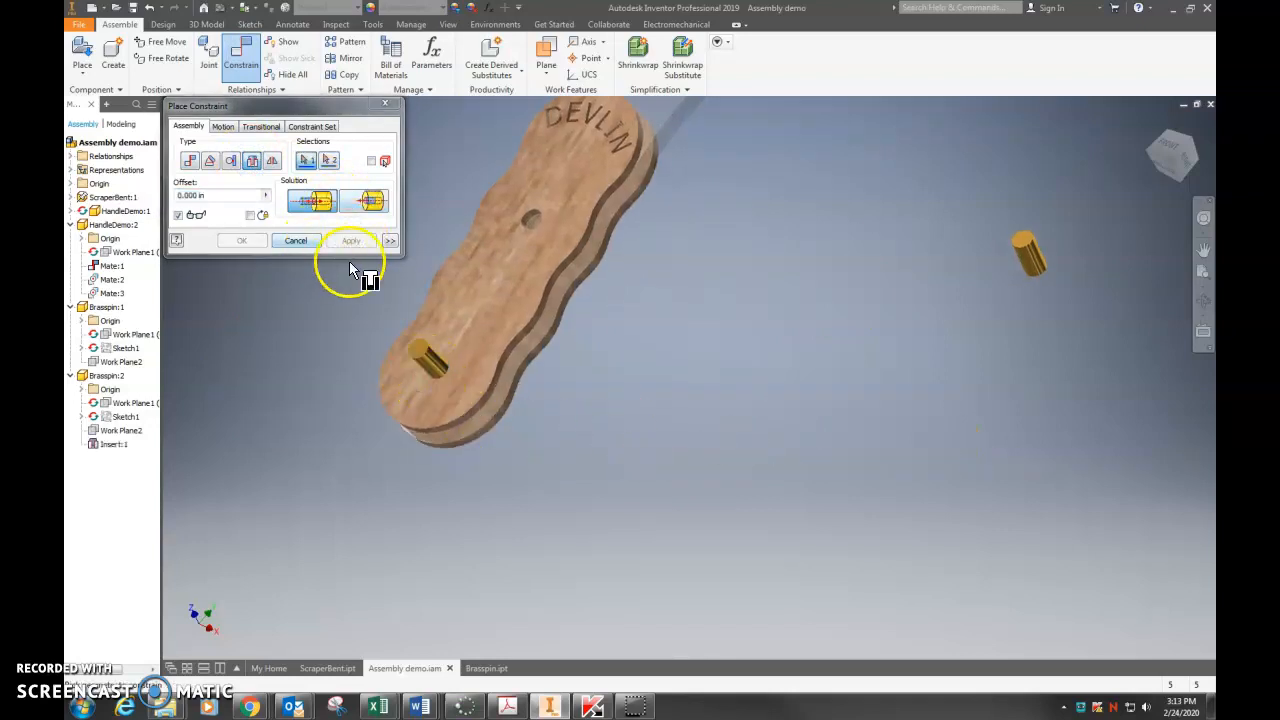
left_click(296, 240)
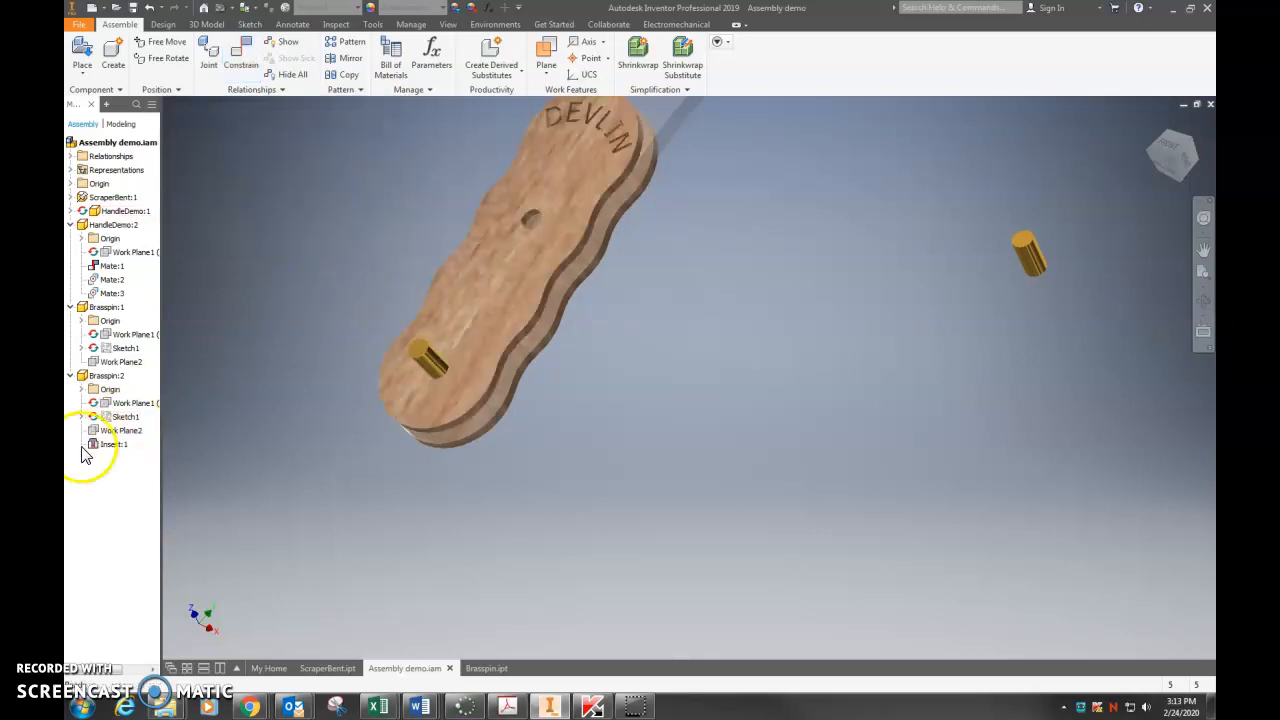
Undo the second brass pin's Insert constraint and reapply it to the hole farthest from the name, using the Aligned solution with zero offset
left_click(148, 7)
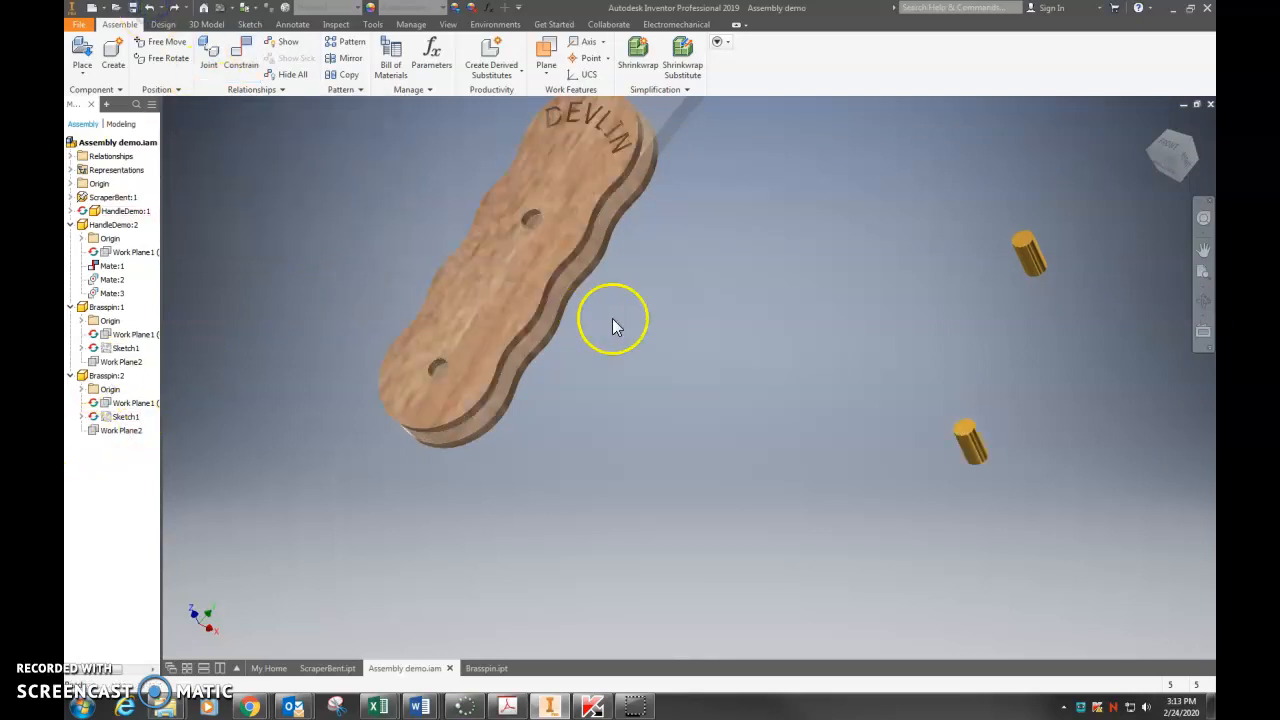
left_click(247, 57)
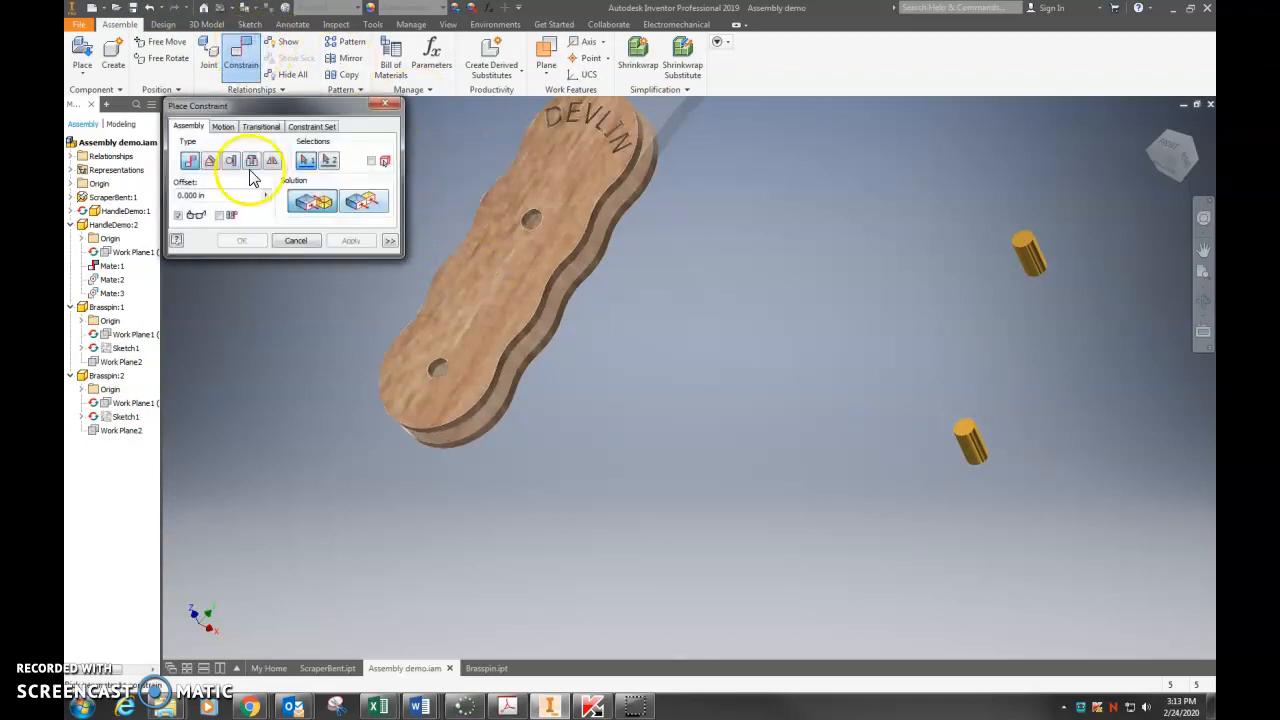
left_click(253, 161)
left_click(968, 431)
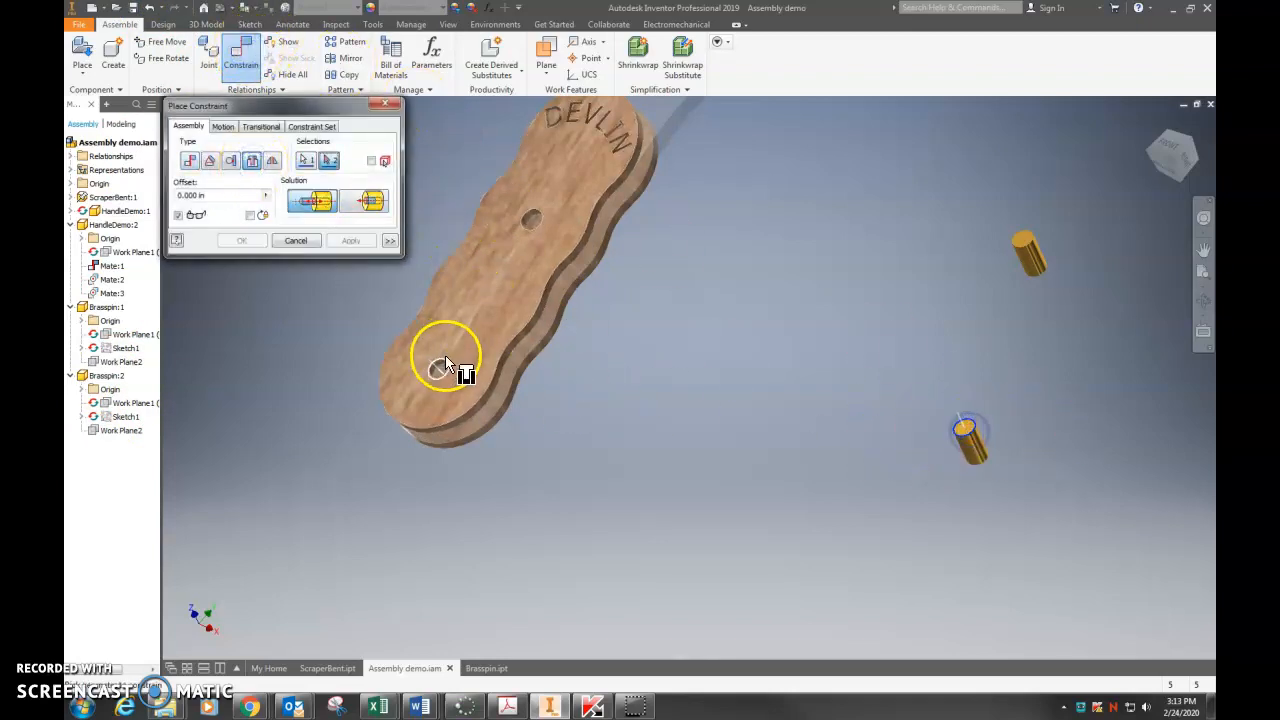
left_click(447, 368)
left_click(372, 201)
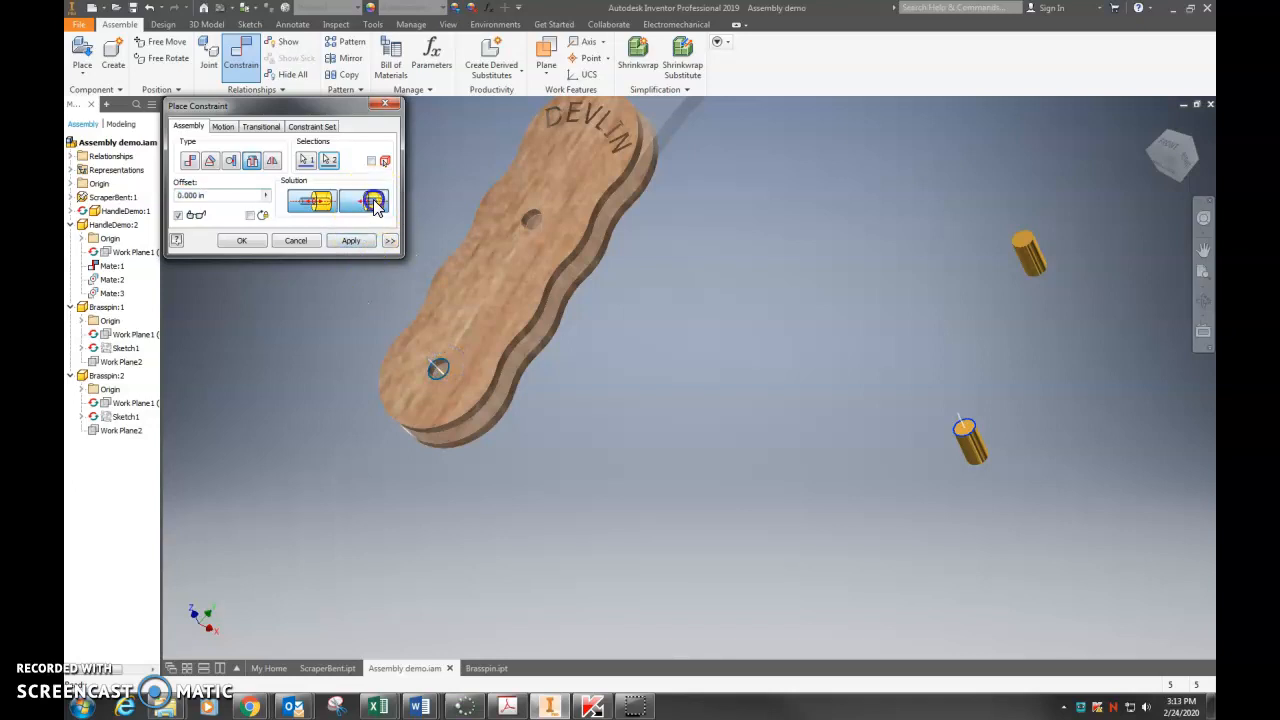
left_click(350, 241)
left_click(305, 241)
Apply an Insert constraint with the Aligned solution and zero offset between the first brass pin's end and the handle hole nearest the name
middle_click_drag(402, 341, 483, 272, "shift")
middle_click_drag(778, 571, 749, 443, "shift")
left_click(240, 55)
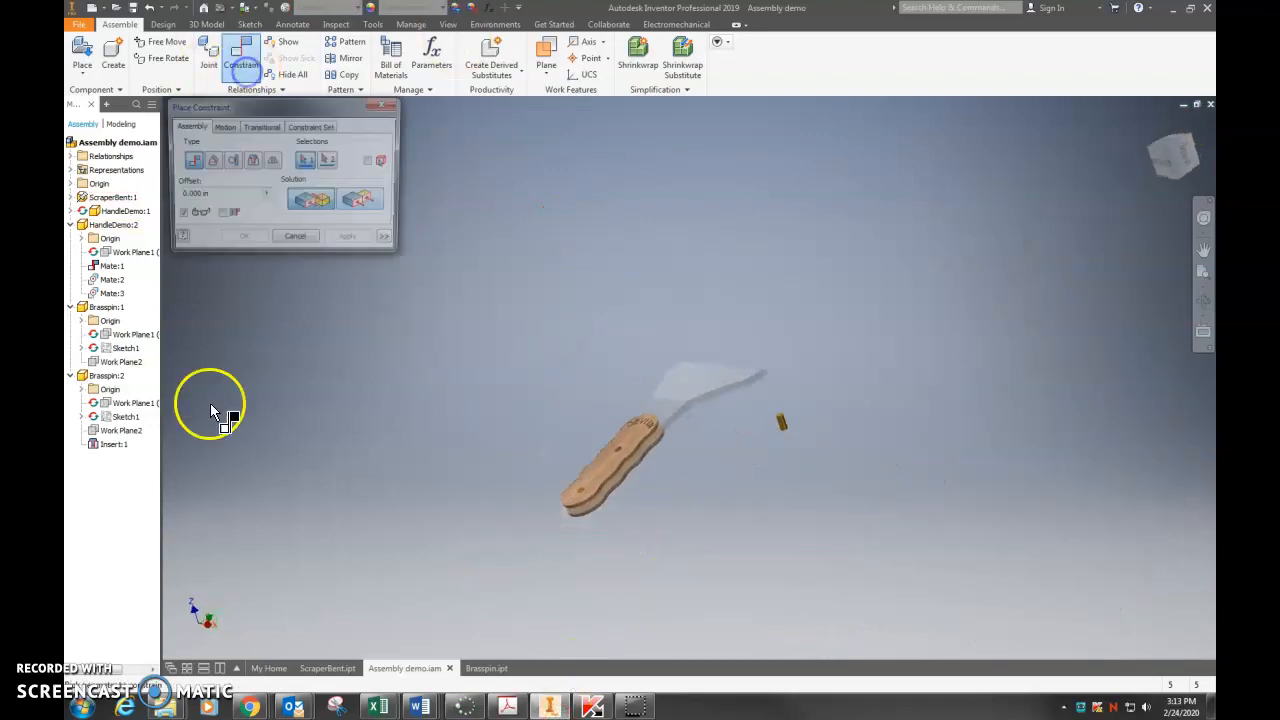
left_click(251, 160)
scroll(740, 410, "up", 3)
left_click(822, 444)
scroll(510, 525, "up", 4)
left_click(595, 475)
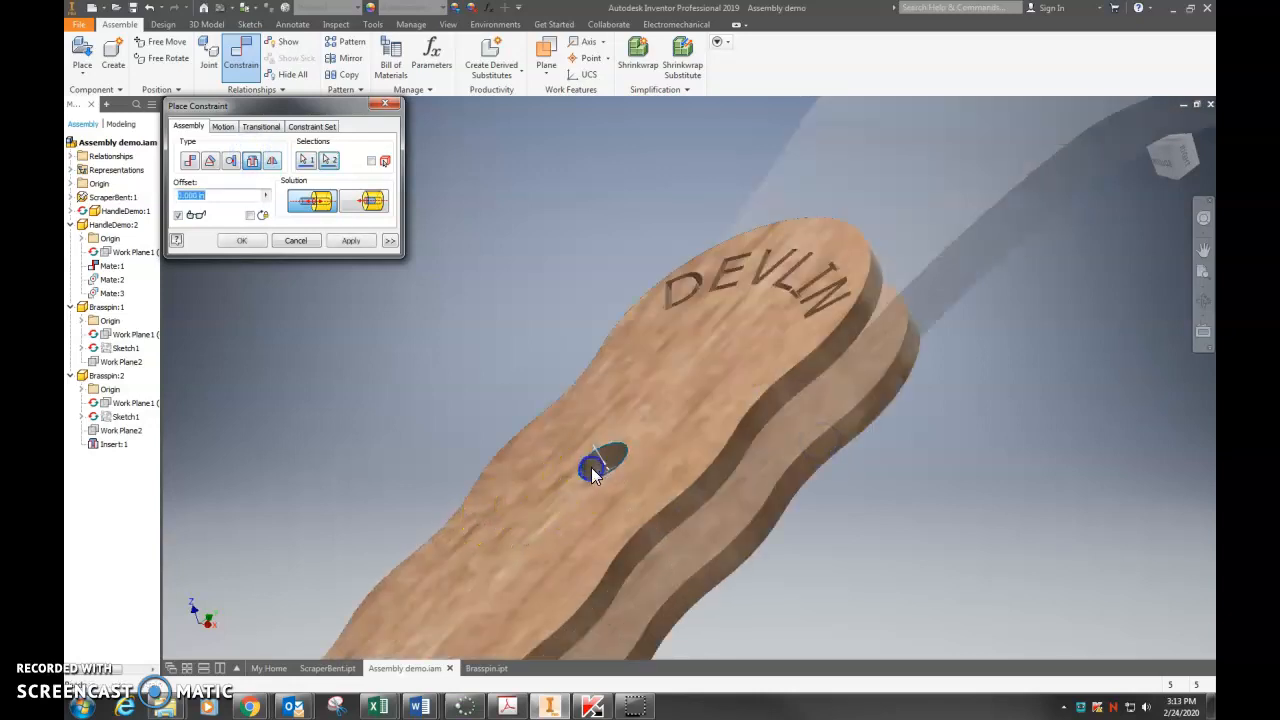
scroll(598, 465, "down", 4)
left_click(370, 201)
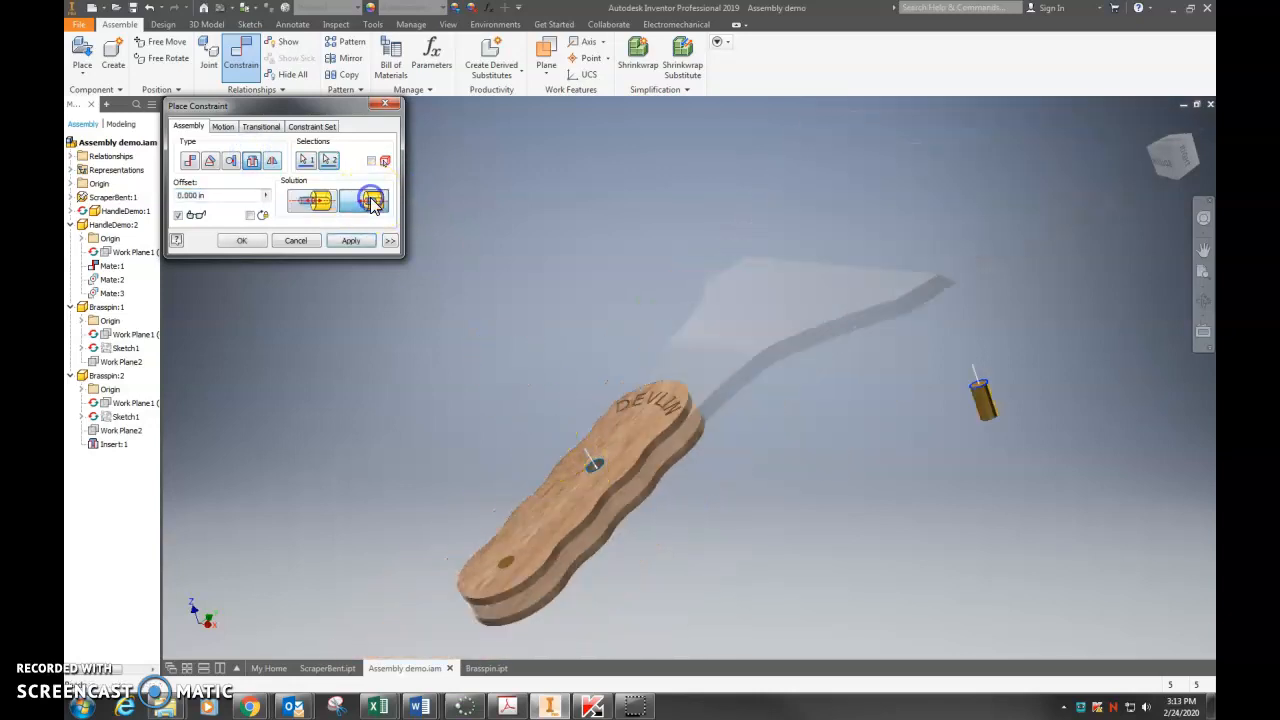
left_click(340, 242)
left_click(298, 240)
Show the assembly upright from a slightly rotated front view and capture the whole ice scraper with Snipping Tool
middle_click_drag(437, 406, 646, 565, "shift")
scroll(495, 448, "down", 2)
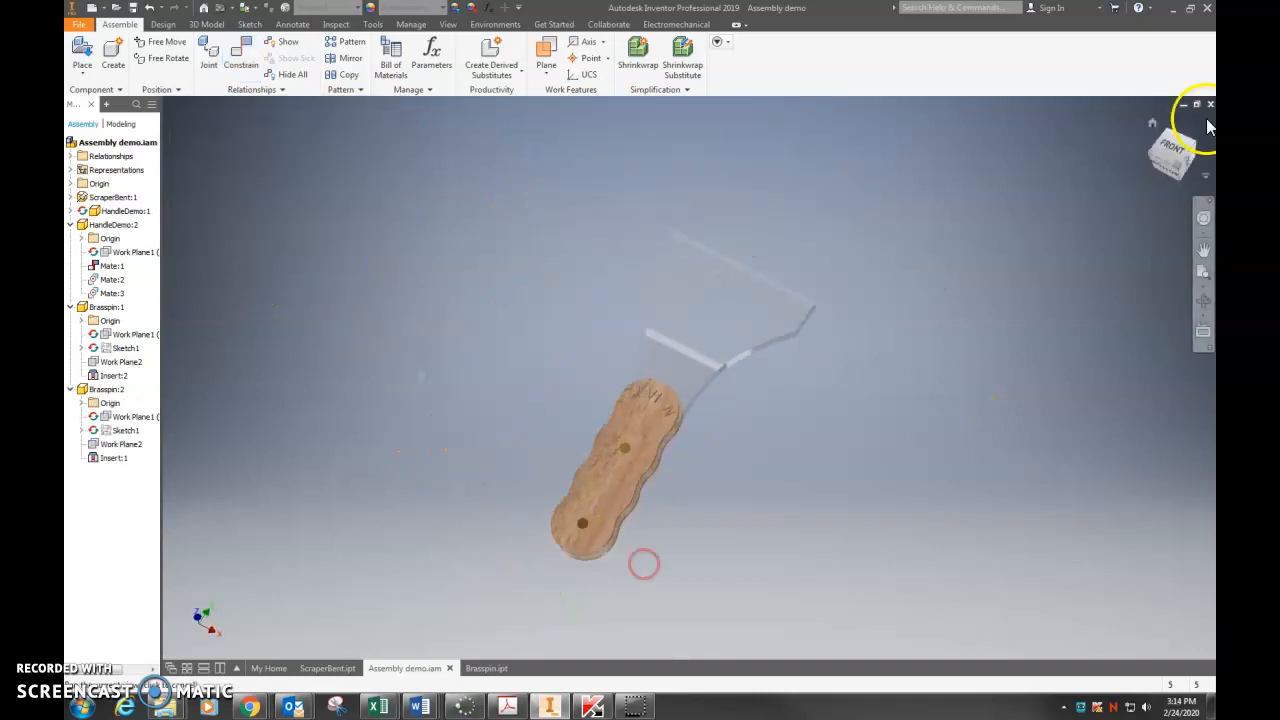
left_click(1150, 126)
middle_click_drag(650, 380, 760, 331, "shift")
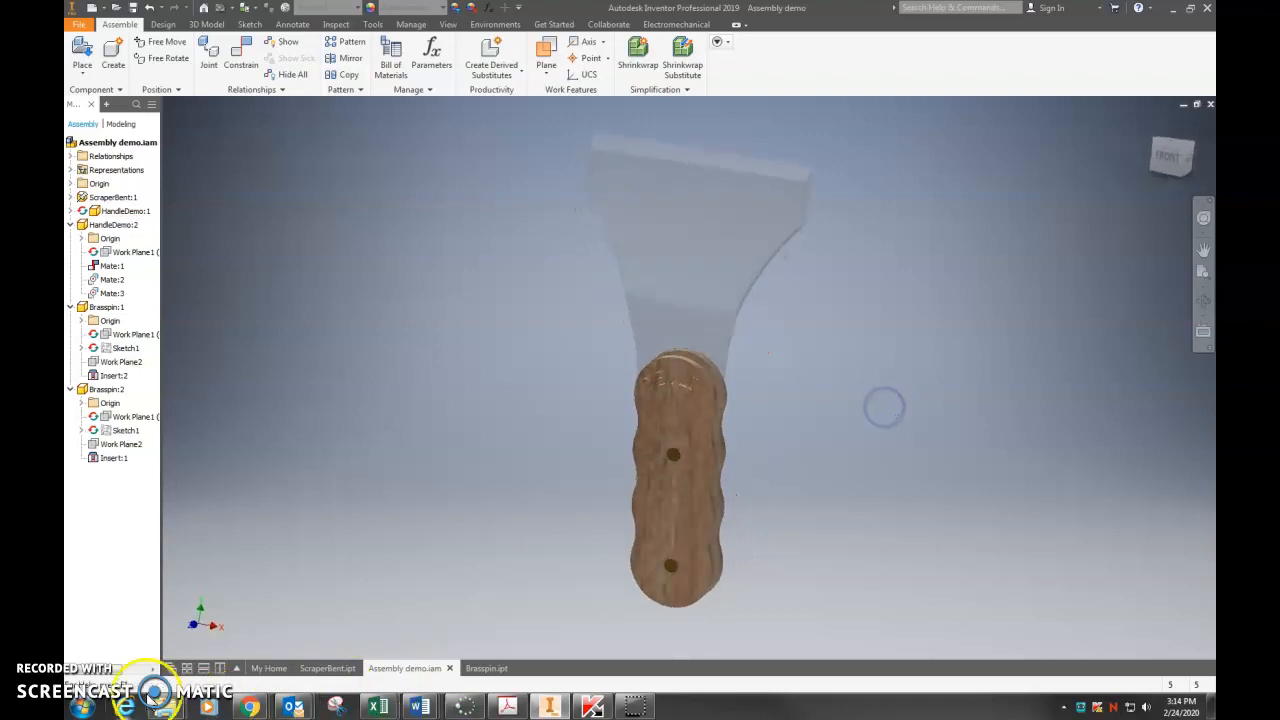
left_click(82, 706)
type("snip")
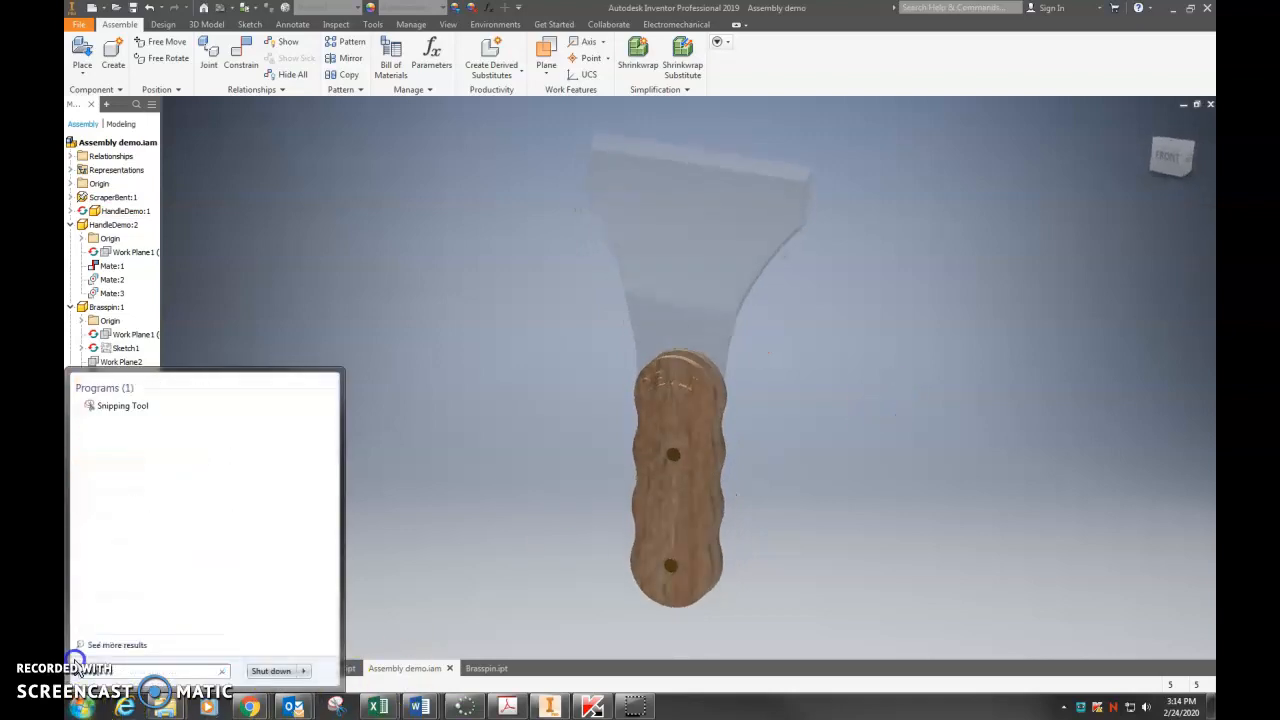
left_click(118, 405)
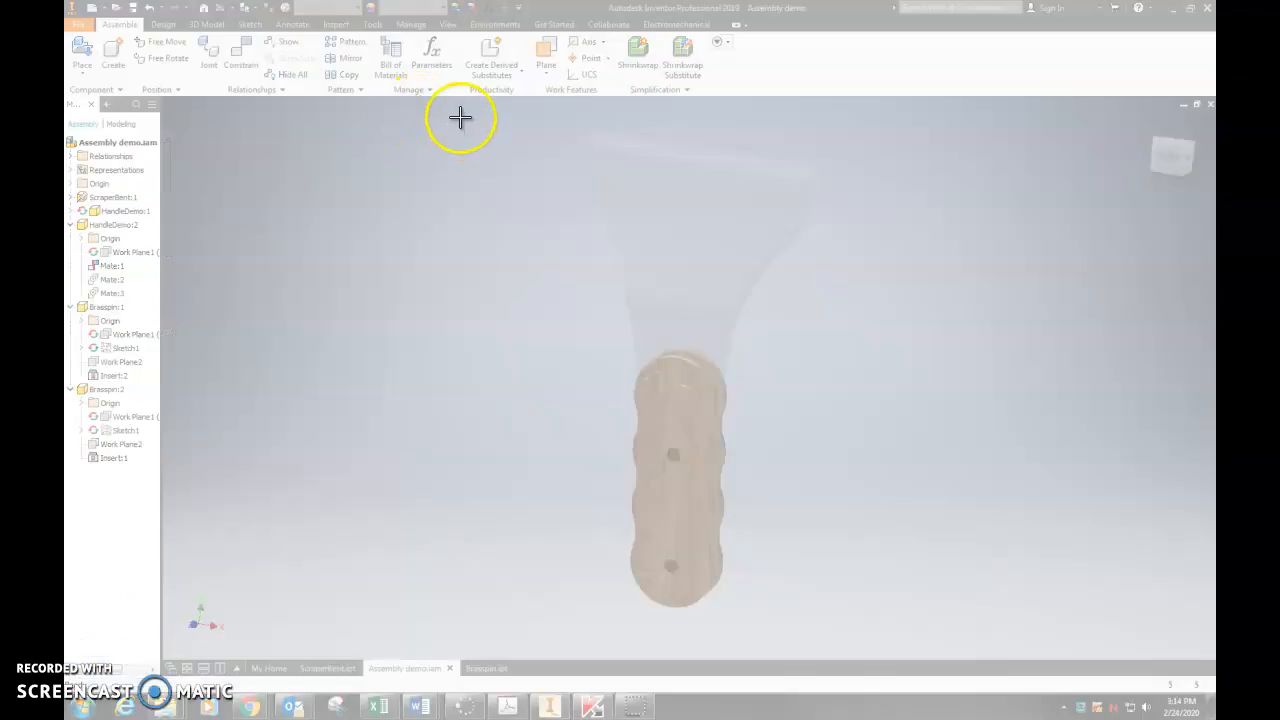
left_click_drag(460, 118, 871, 650)
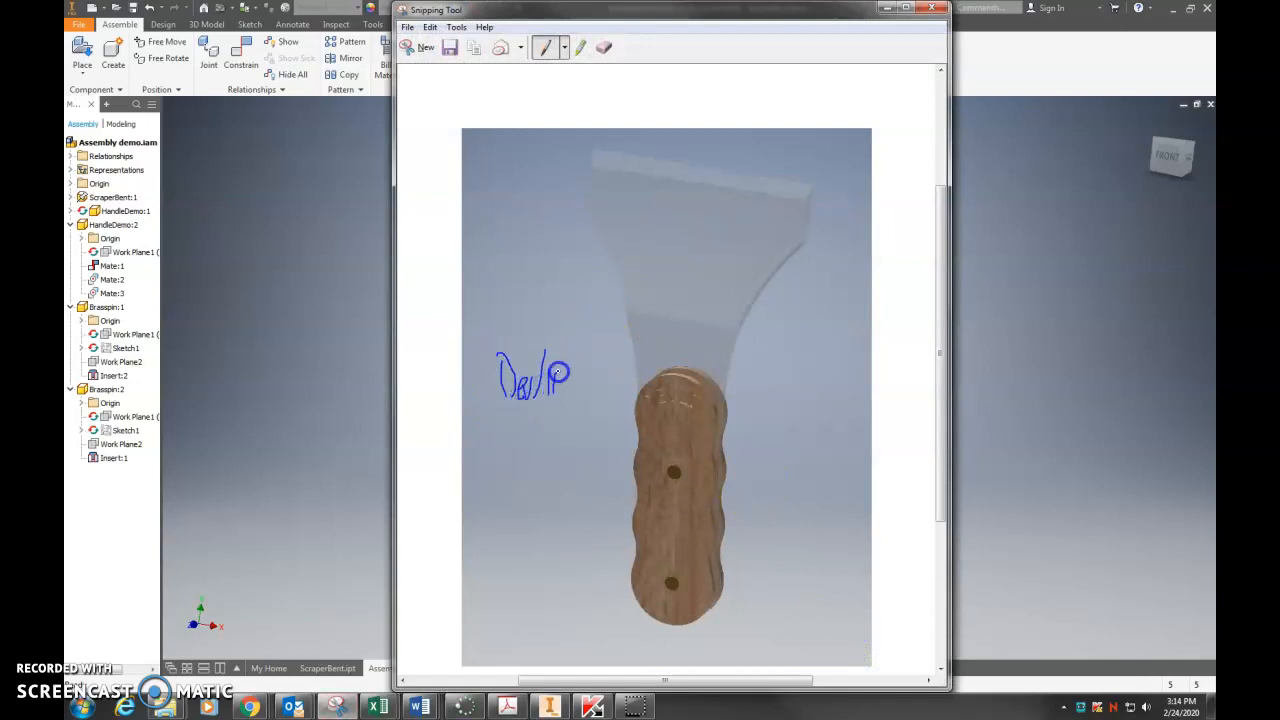
Handwrite the surname beside the handle on the snip, underline it with a flourish, and start saving the capture as a PNG file
left_click_drag(529, 420, 606, 392)
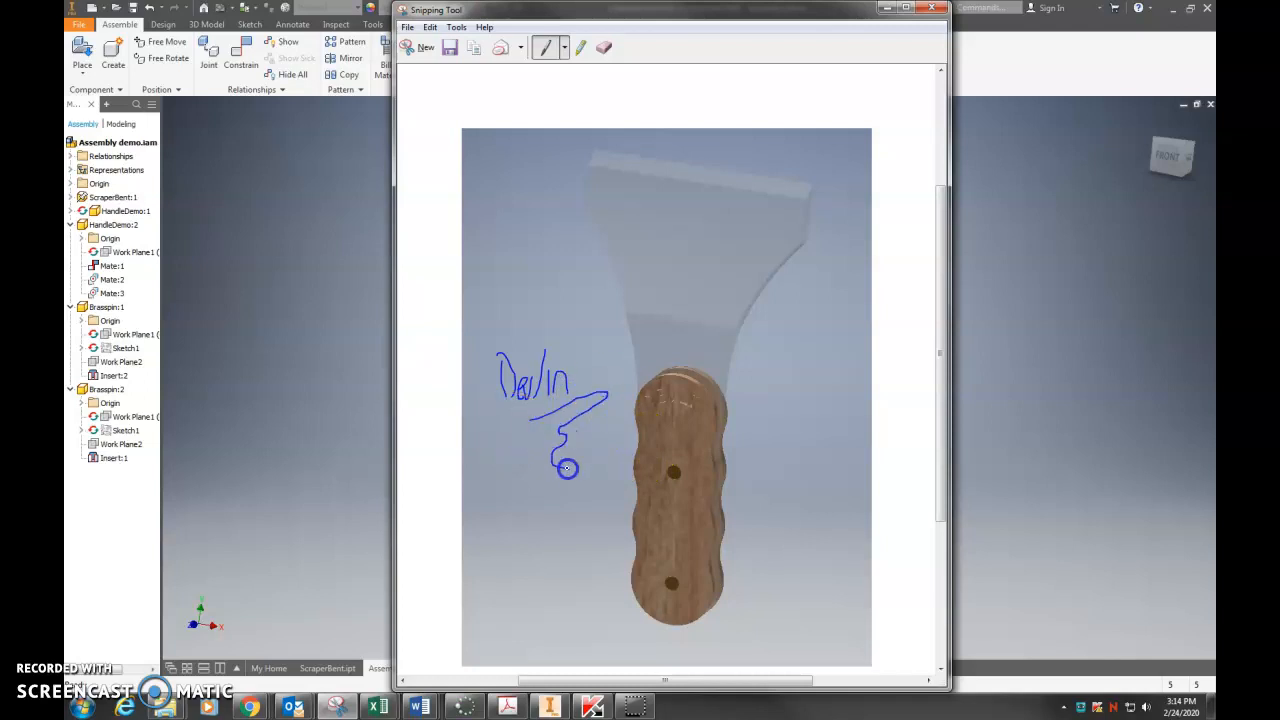
left_click(449, 48)
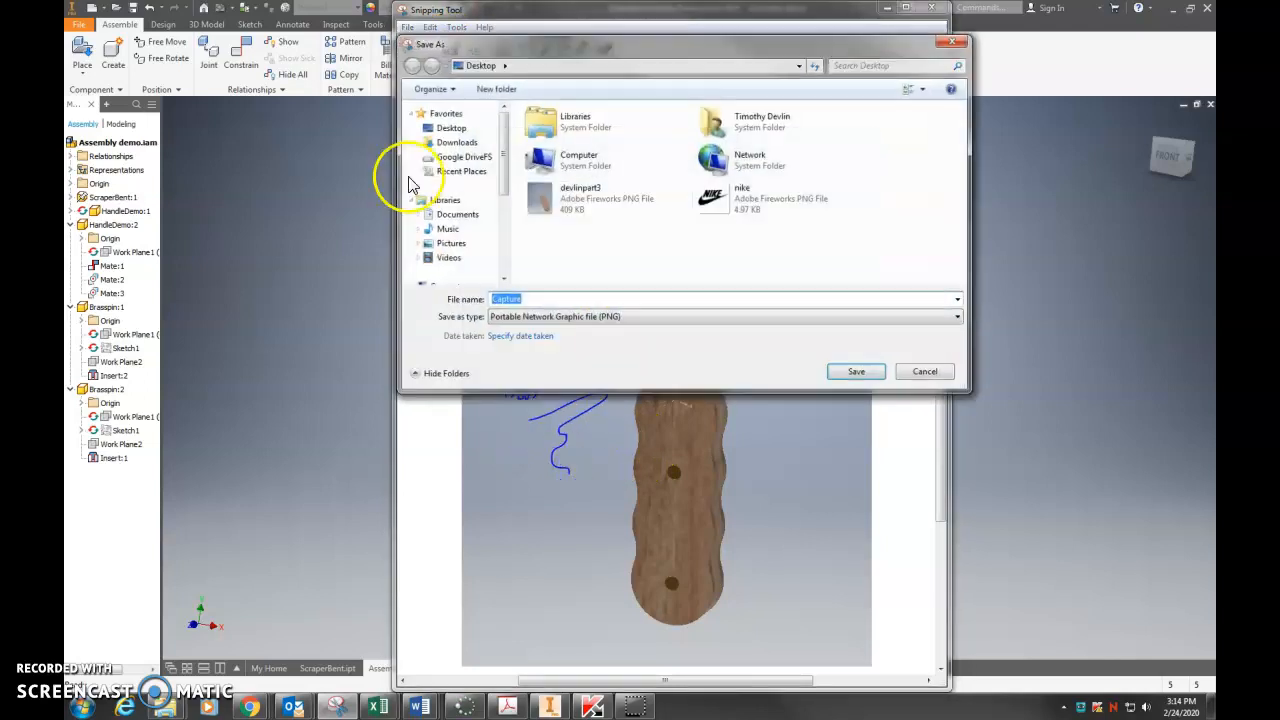